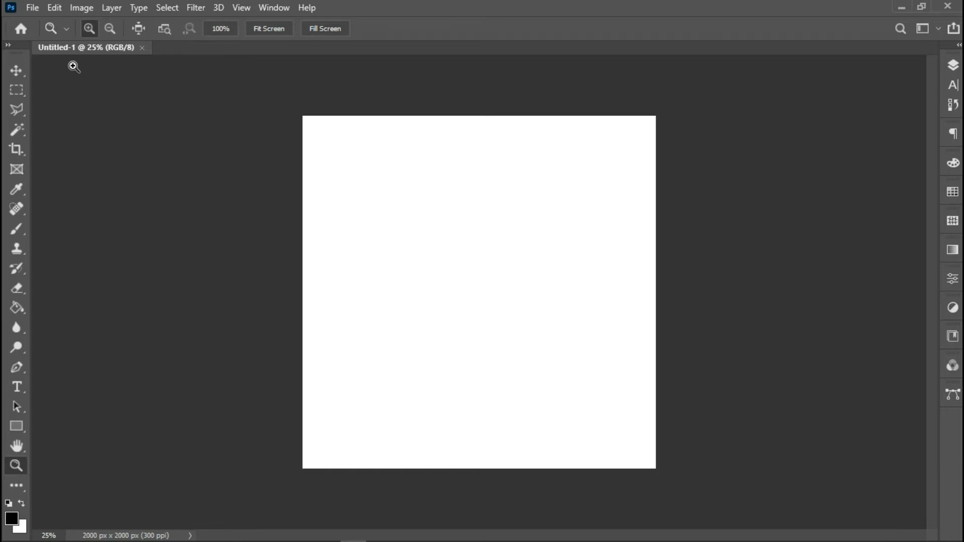
Place the black-grunge-background image from the Storytelling poster design folder as an embedded object, scaled to about 85% to cover the canvas.
left_click(33, 8)
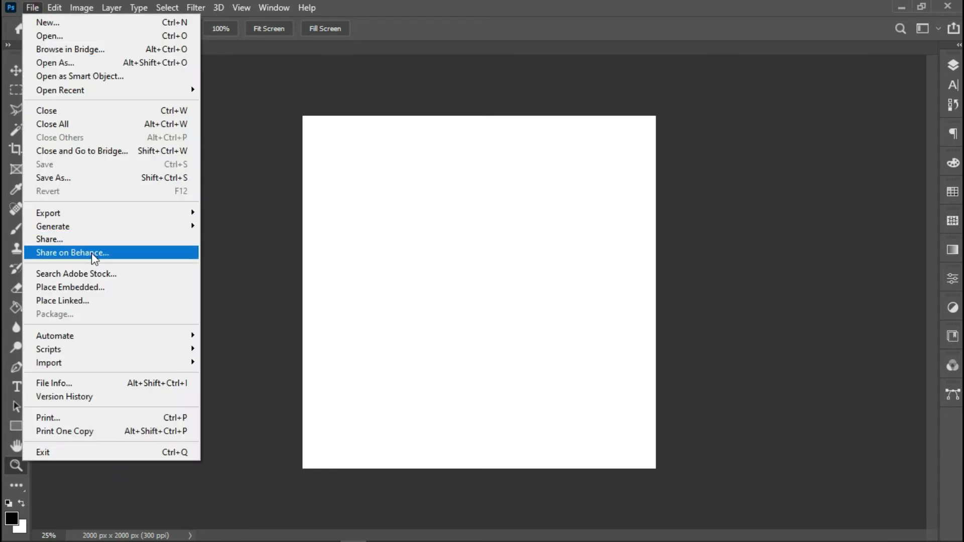
left_click(97, 287)
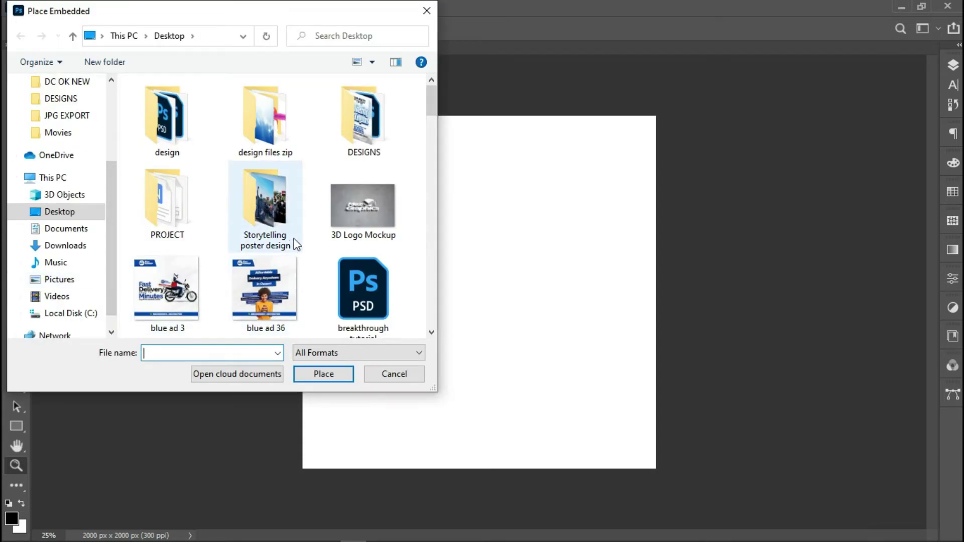
double_click(282, 209)
double_click(236, 135)
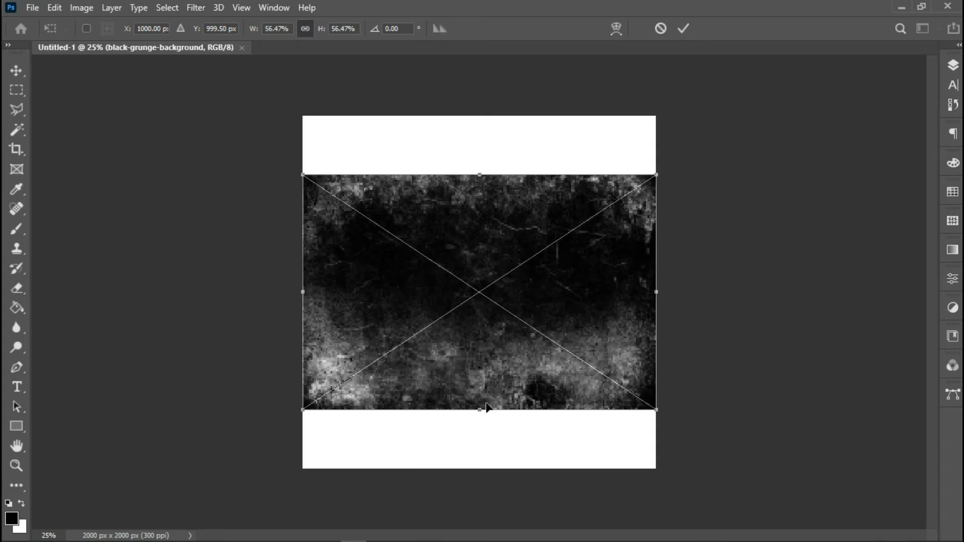
left_click_drag(482, 409, 490, 467)
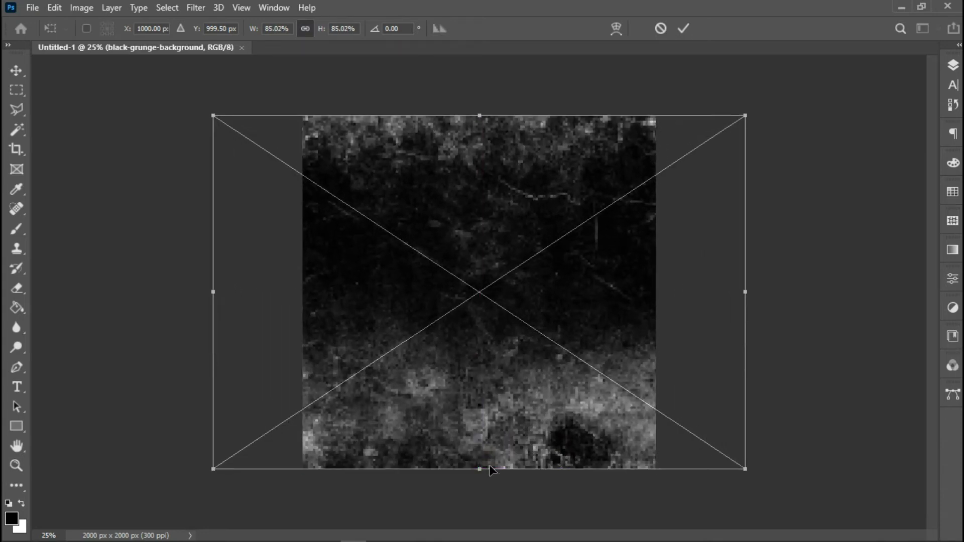
left_click(686, 29)
Start a Camera Raw Filter on the grunge background layer with Clarity +77 and Texture +44.
left_click(193, 9)
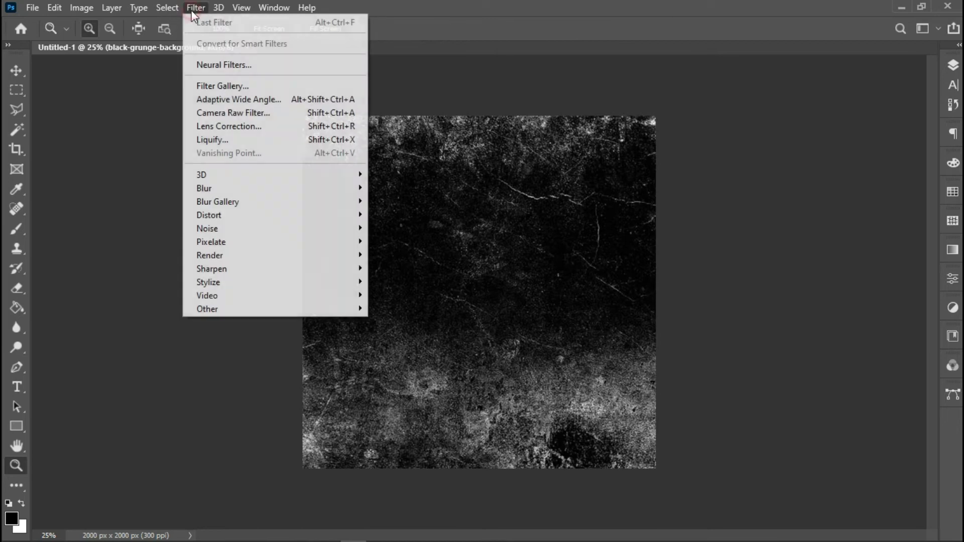
left_click(242, 113)
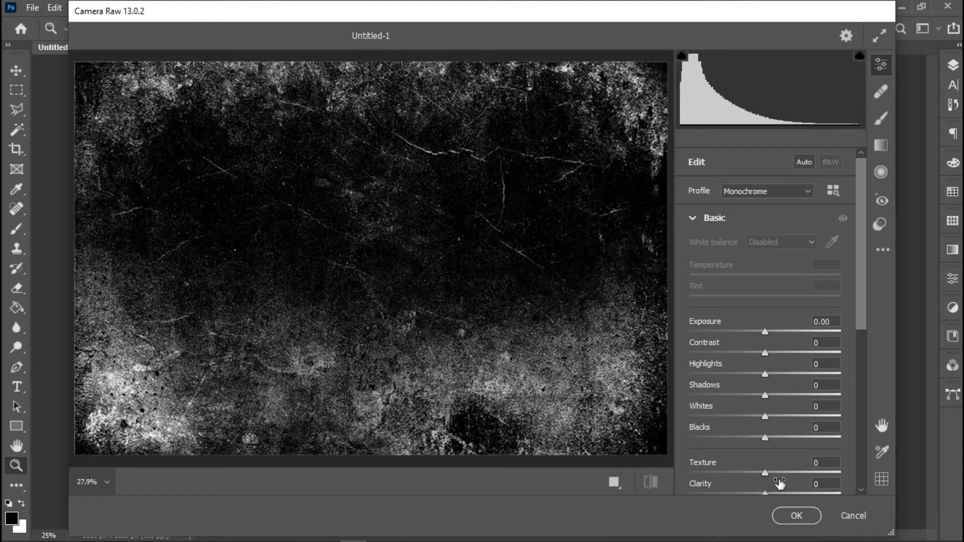
scroll(788, 480, "down", 1)
left_click_drag(797, 459, 800, 458)
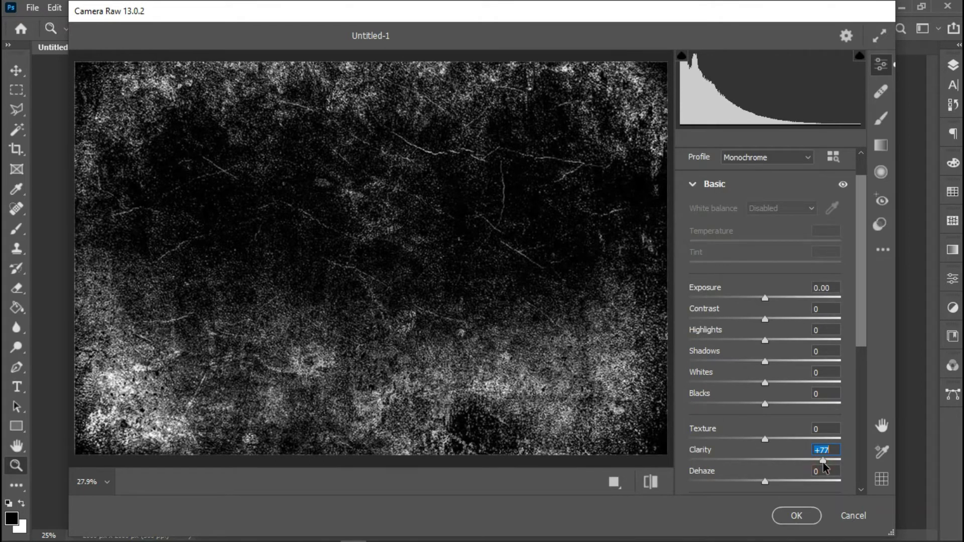
left_click(797, 438)
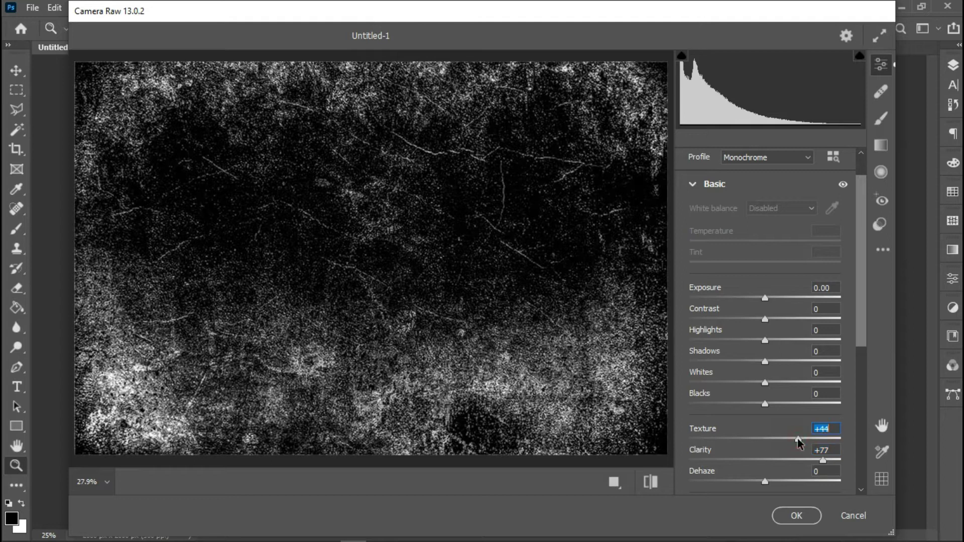
Darken the grunge texture's tones with Blacks -69, Whites -43, Shadows -48 and Highlights -55.
left_click_drag(765, 404, 713, 405)
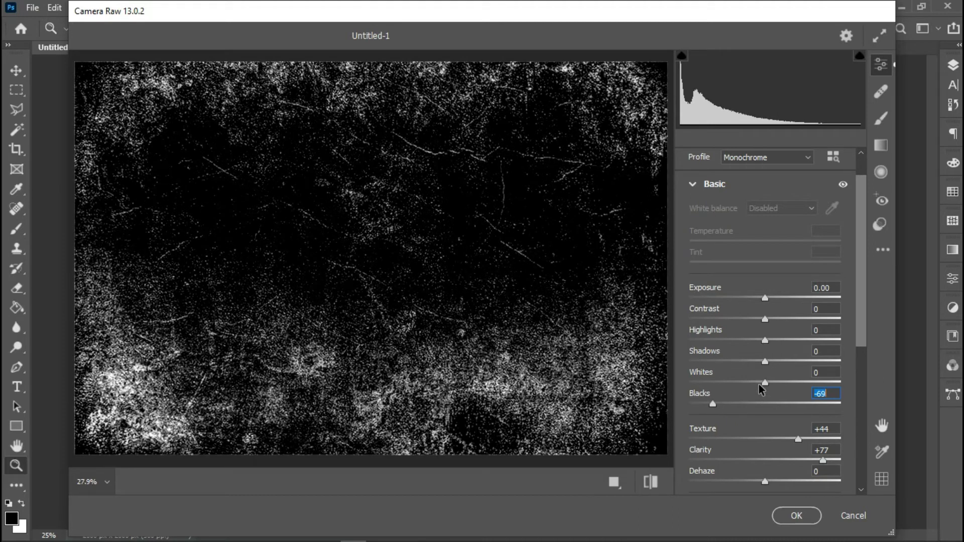
left_click_drag(759, 384, 733, 385)
left_click(729, 362)
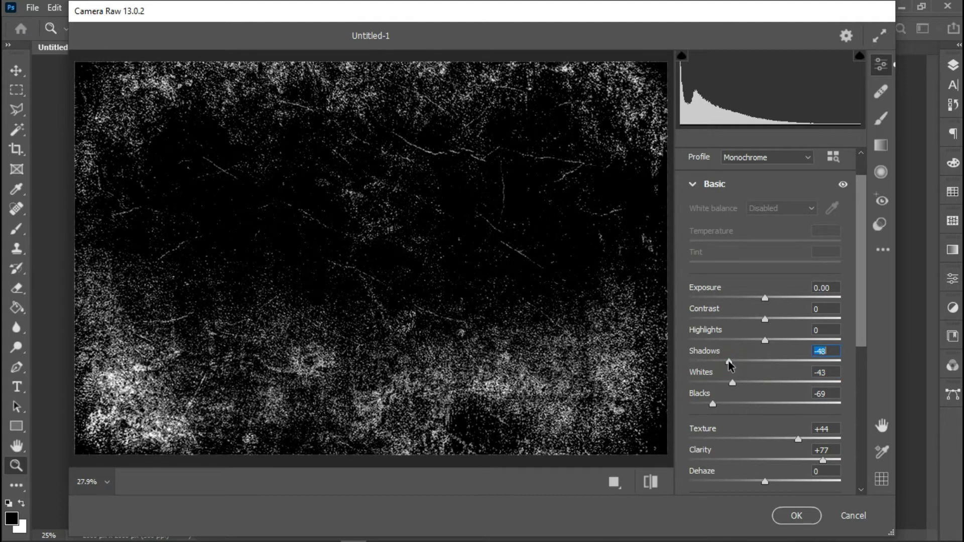
left_click(739, 340)
left_click_drag(733, 338, 723, 340)
Add the Heavy Sharpening and Heavy Vignetting presets to the grunge background and apply the Camera Raw Filter.
left_click(880, 227)
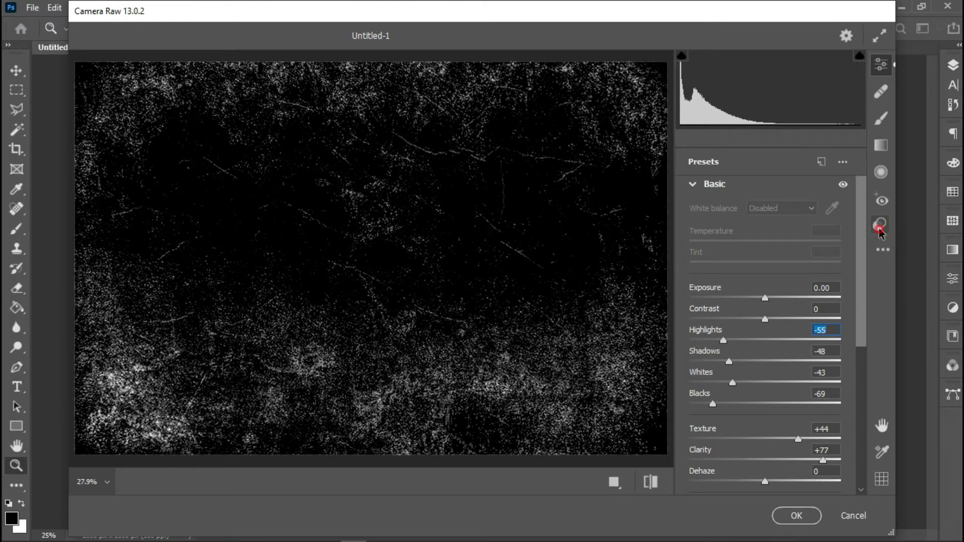
scroll(793, 310, "down", 6)
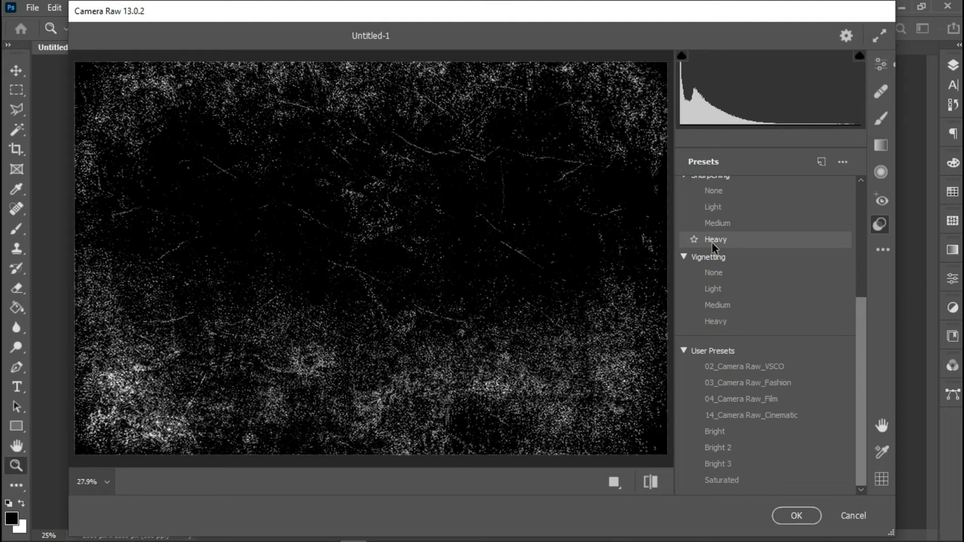
left_click(712, 242)
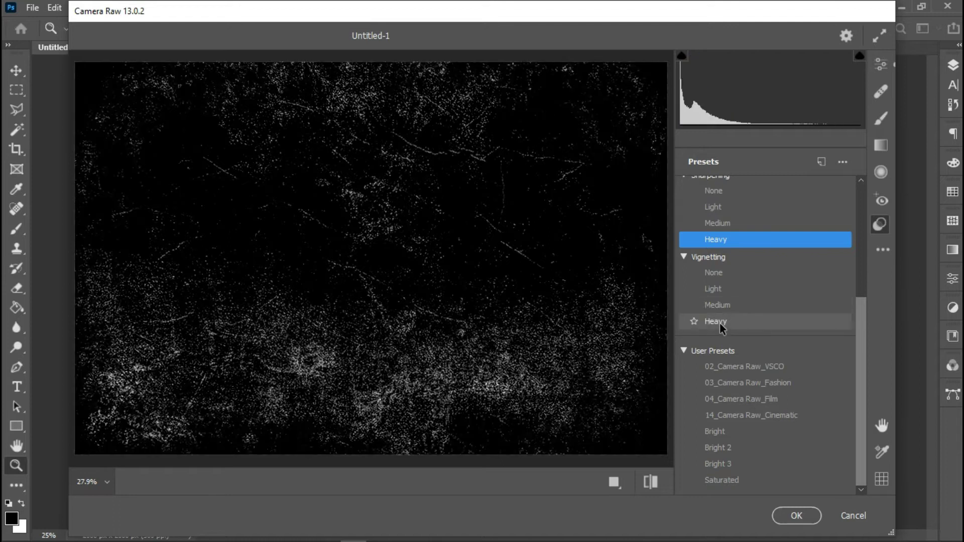
left_click(718, 322)
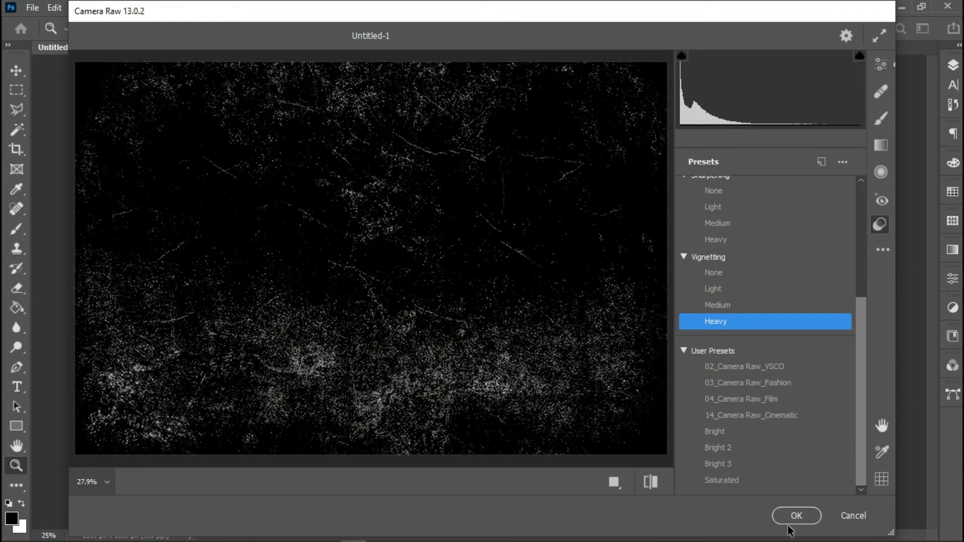
left_click(791, 520)
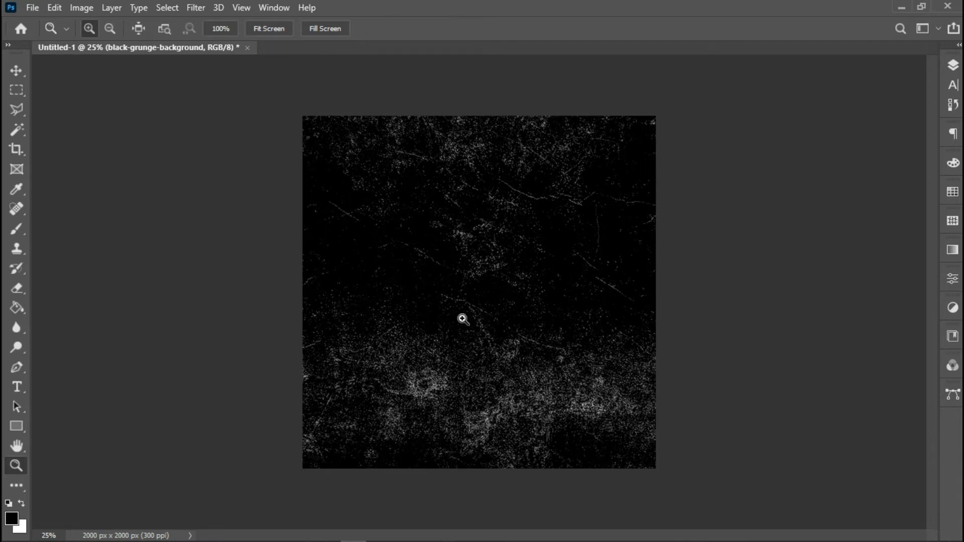
Place the cut-out raised-fist PNG from the poster folder as an embedded object, centred at its fitted size.
left_click(34, 8)
left_click(68, 286)
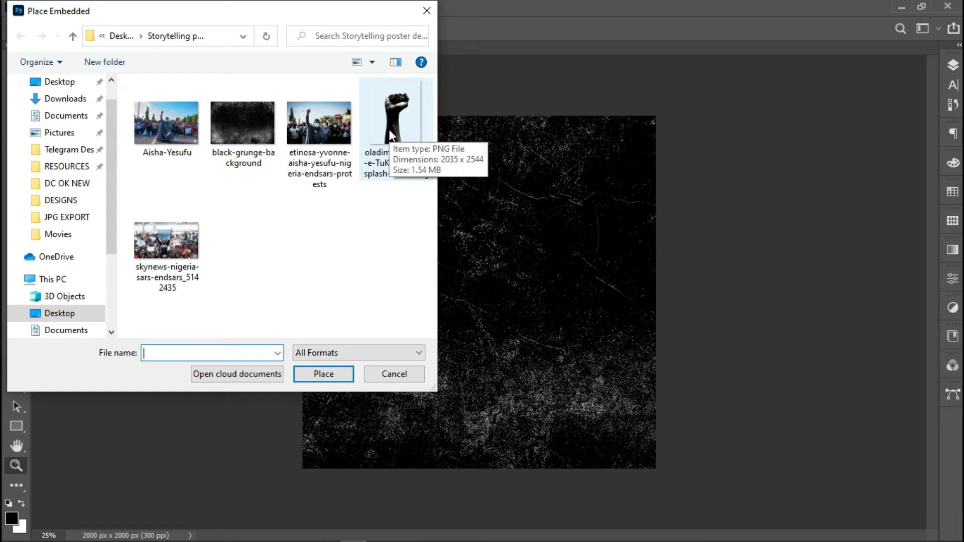
double_click(391, 133)
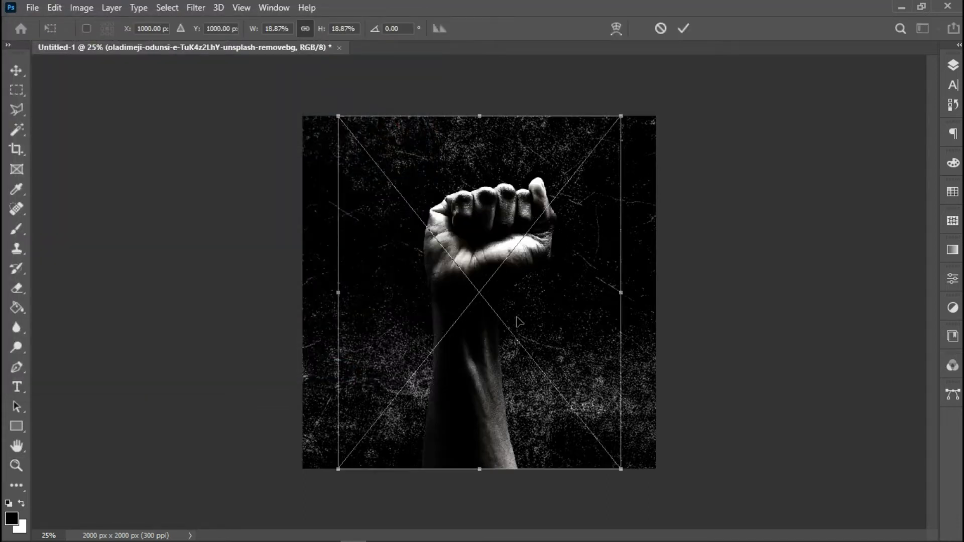
left_click(683, 28)
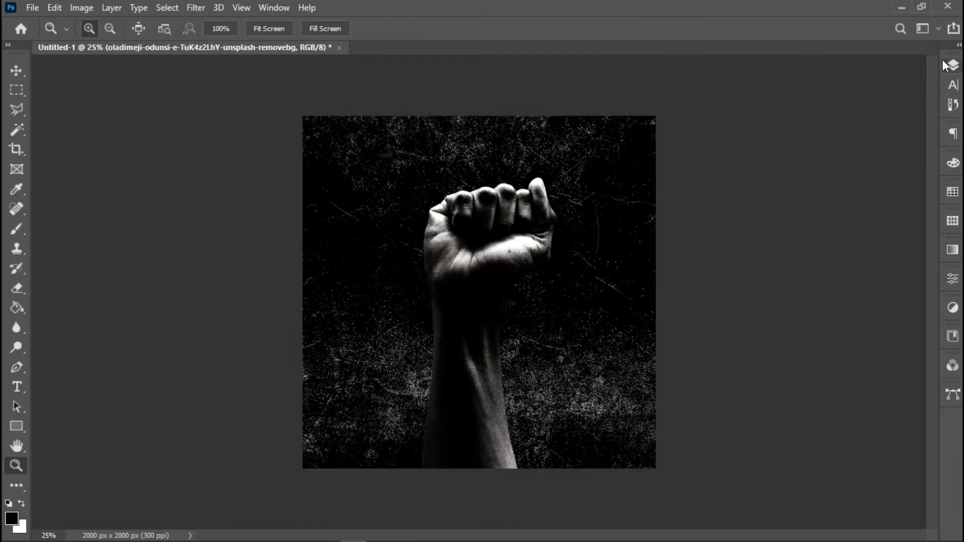
Start a Camera Raw Filter on the fist layer with Clarity +65 and Texture +21.
left_click(192, 7)
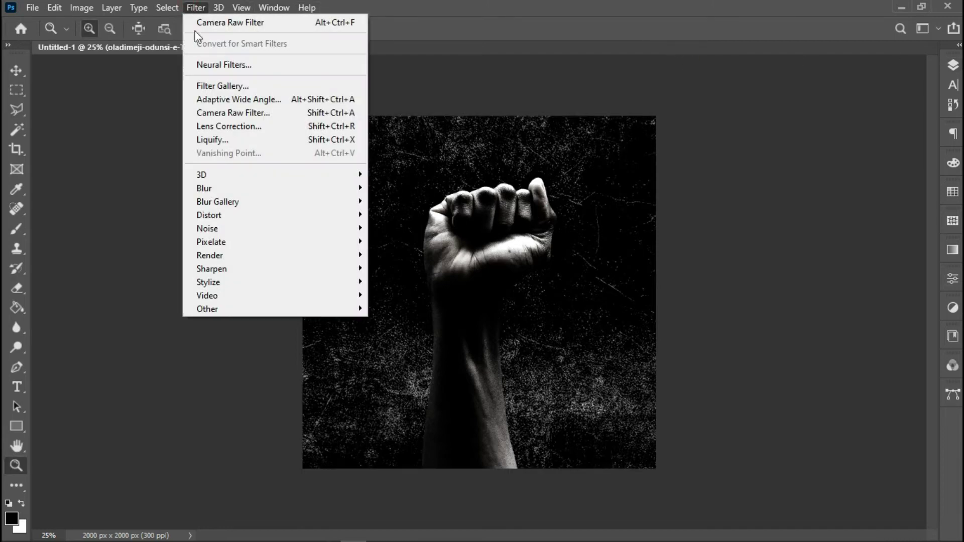
left_click(221, 110)
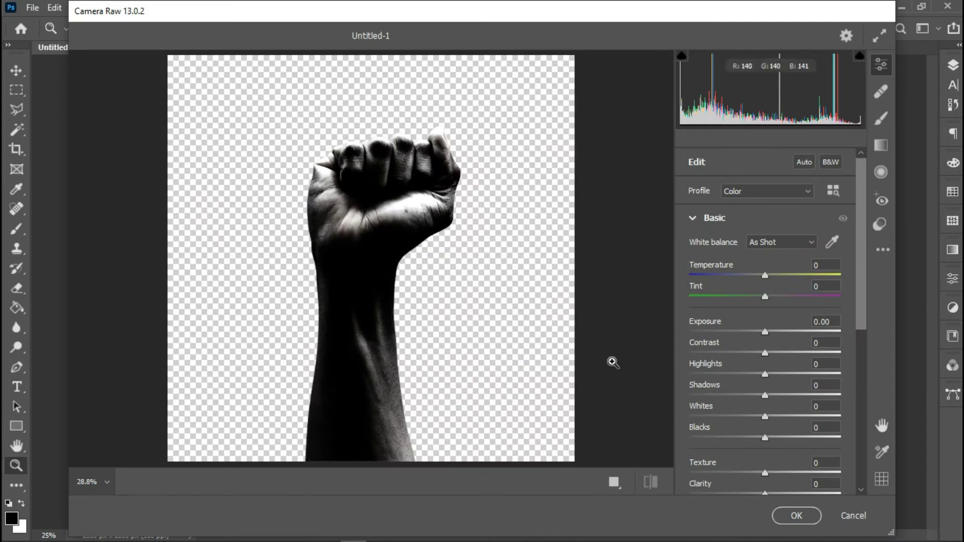
scroll(753, 416, "down", 1)
left_click(806, 392)
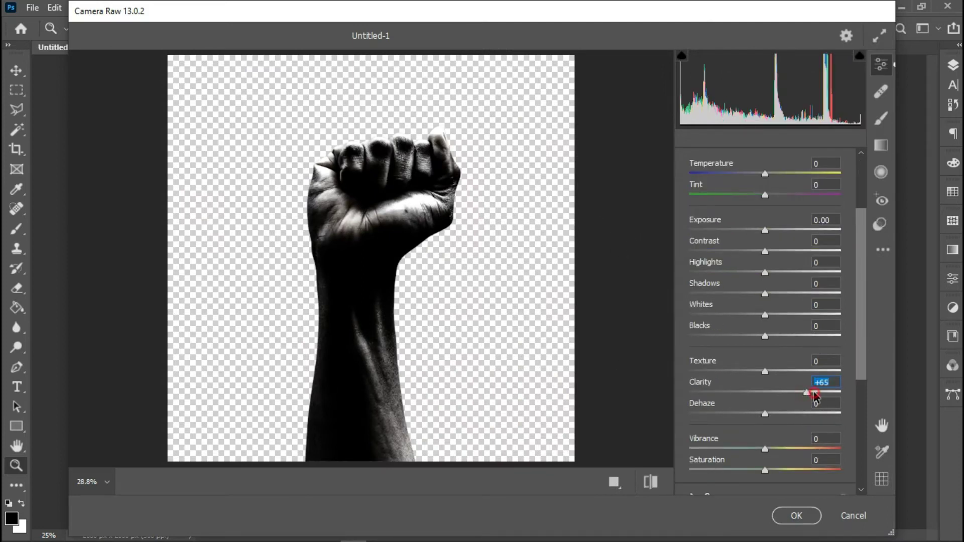
left_click(779, 370)
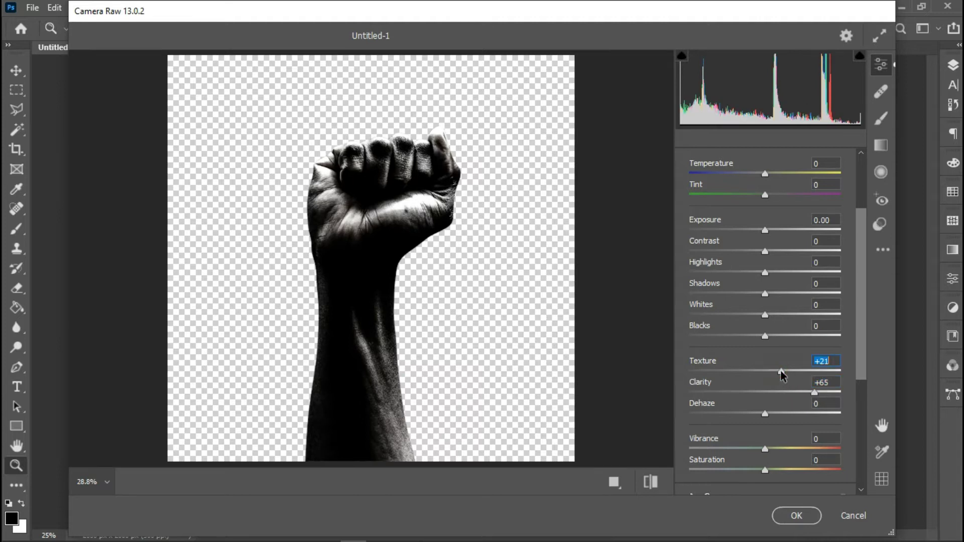
Add the Heavy Sharpening preset to the fist and apply the Camera Raw Filter.
left_click(883, 227)
scroll(764, 359, "down", 10)
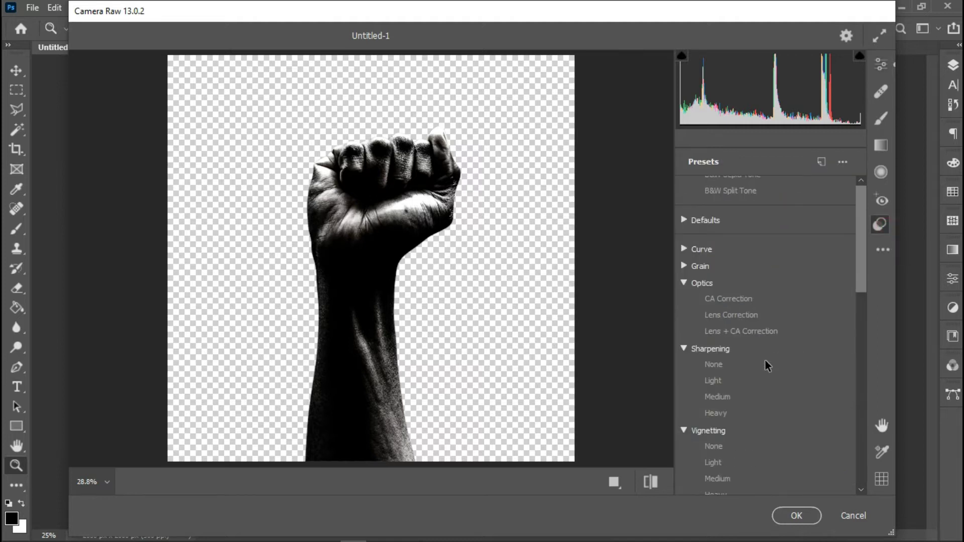
left_click(754, 413)
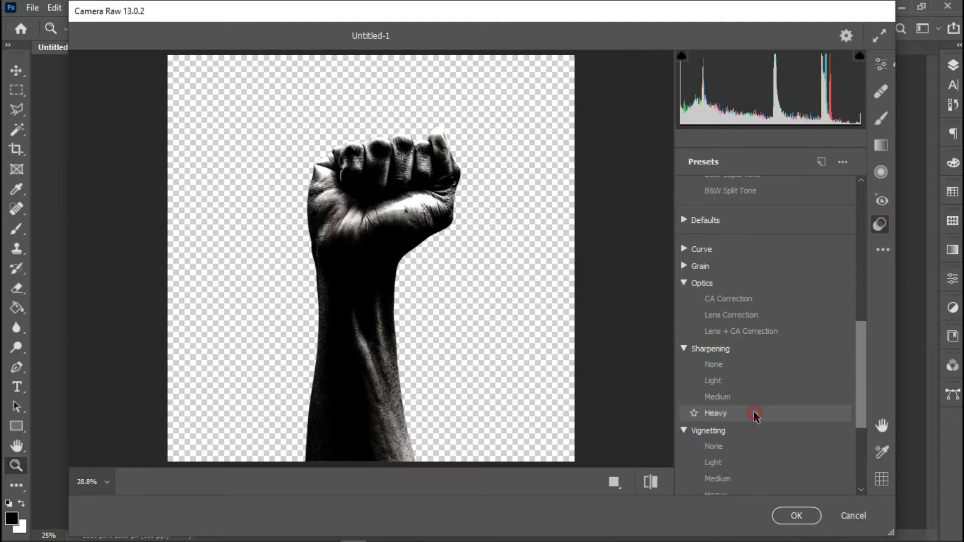
left_click(795, 514)
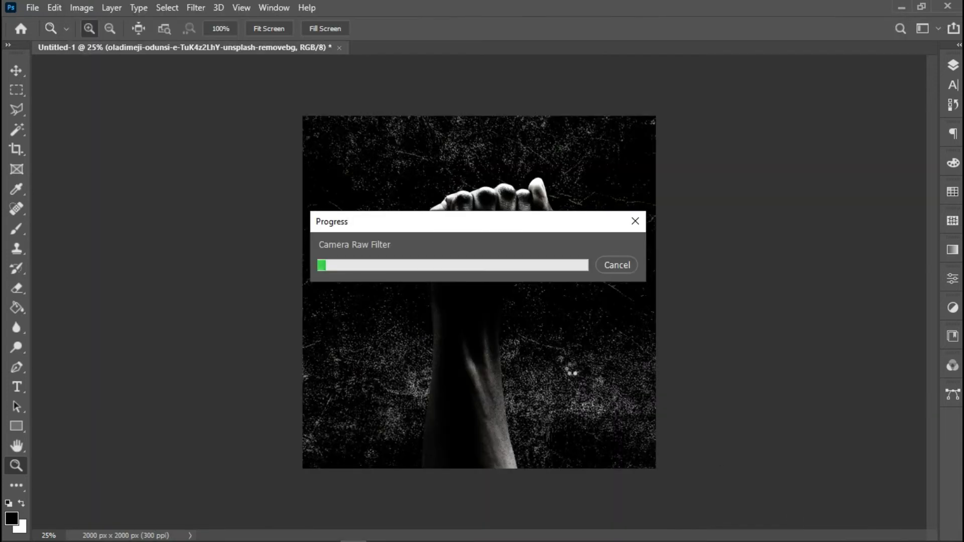
Add a Drop Shadow effect to the fist layer with the dialog's default settings.
left_click(953, 66)
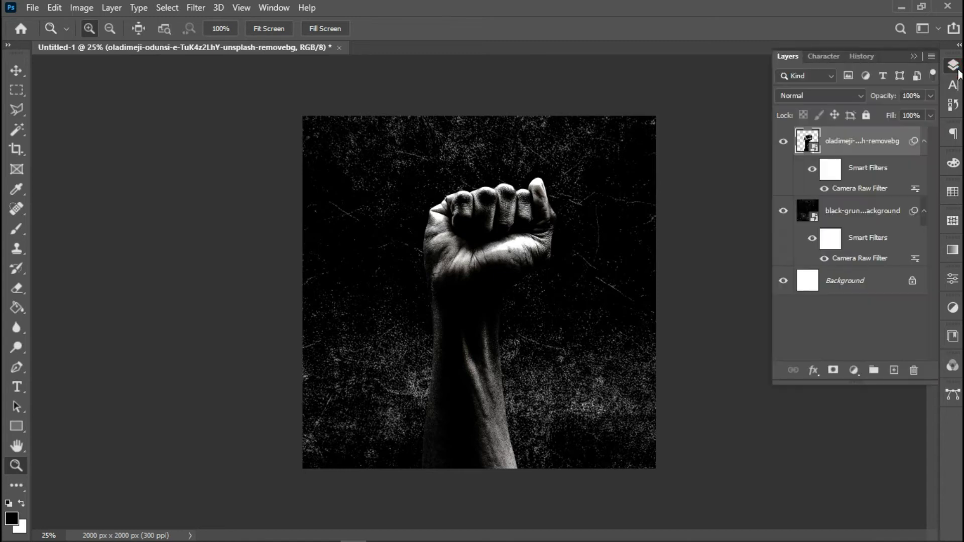
left_click(812, 370)
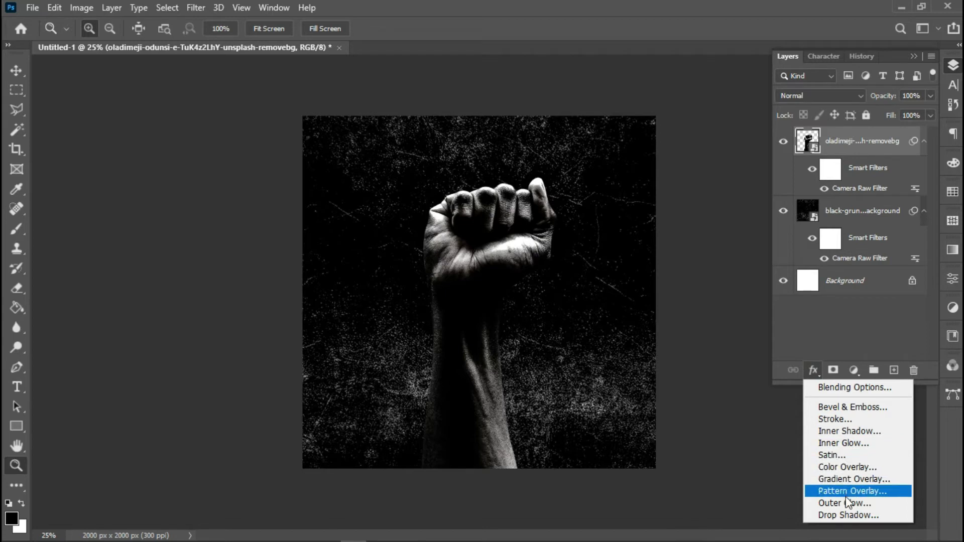
left_click(841, 510)
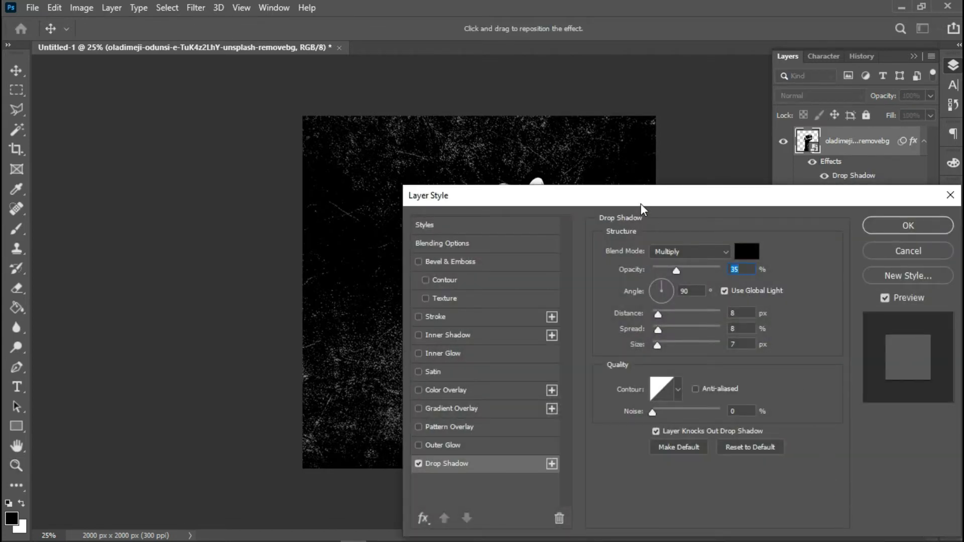
left_click_drag(641, 204, 718, 329)
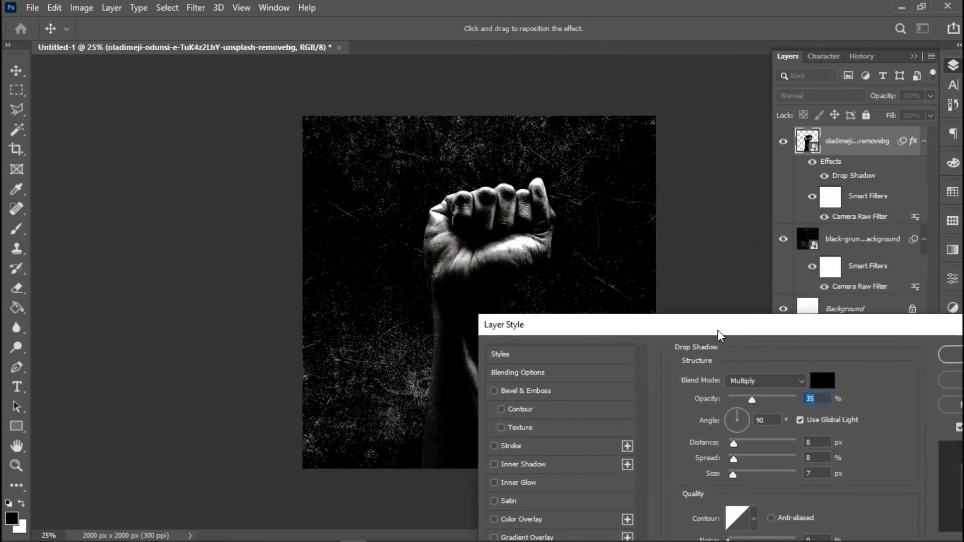
left_click_drag(847, 333, 674, 335)
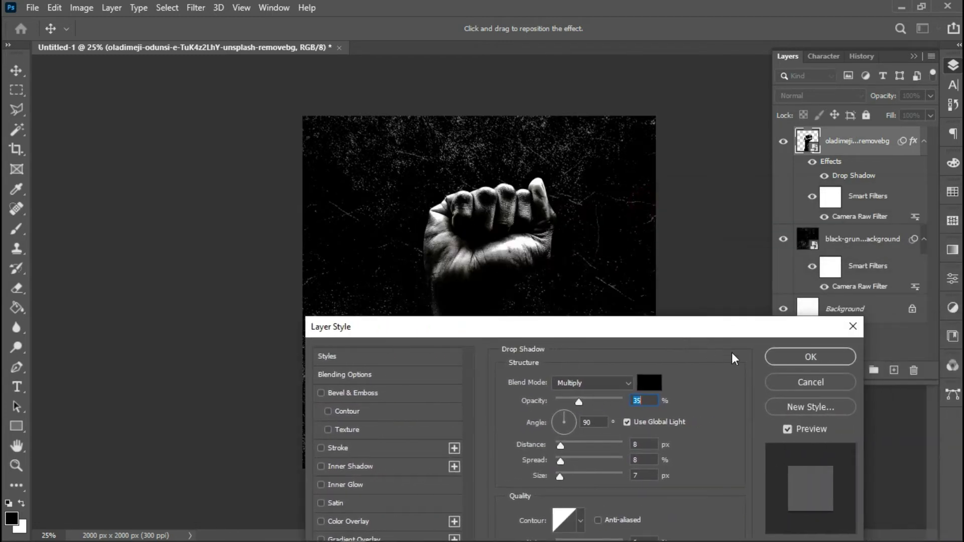
left_click(782, 356)
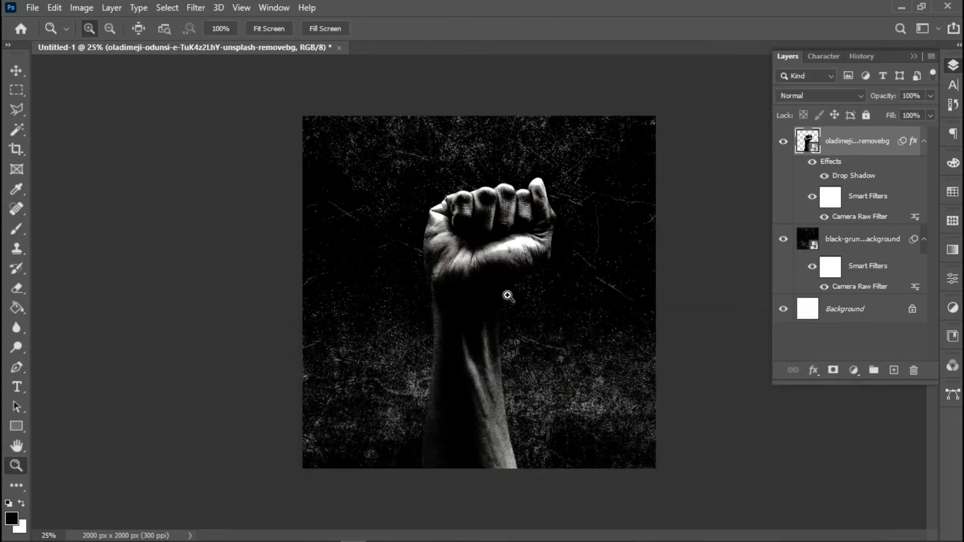
Duplicate the black grunge background layer and set the copy's blend mode to Hard Light.
left_click(872, 242)
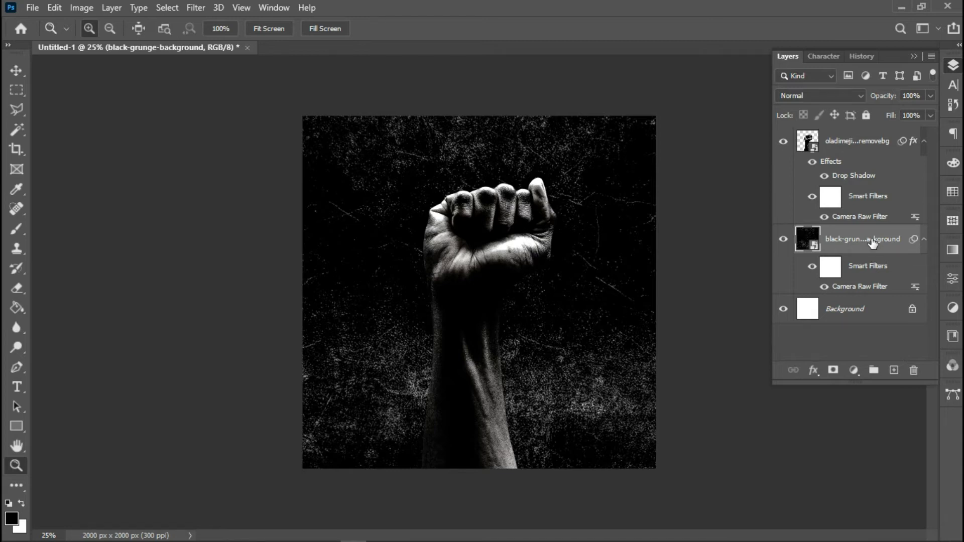
key("ctrl+j")
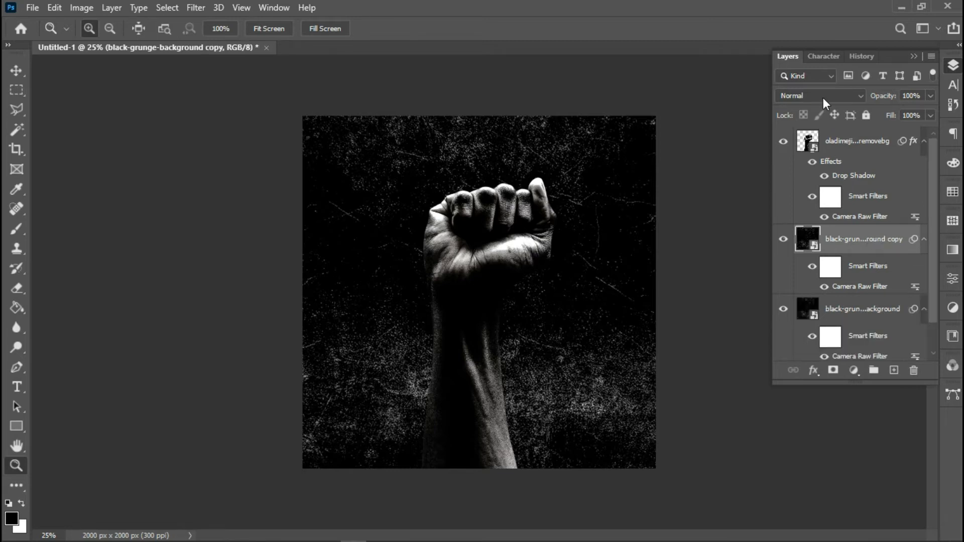
left_click(823, 97)
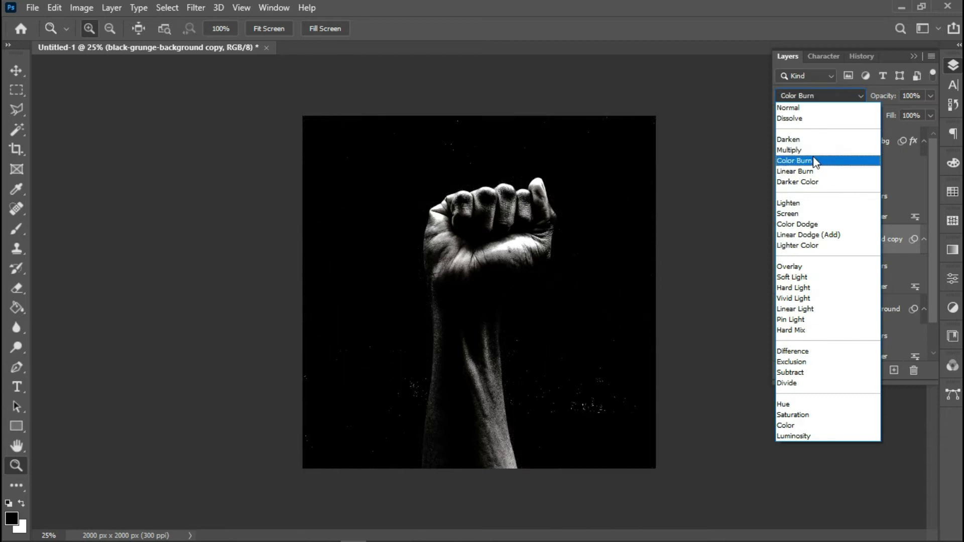
left_click(786, 289)
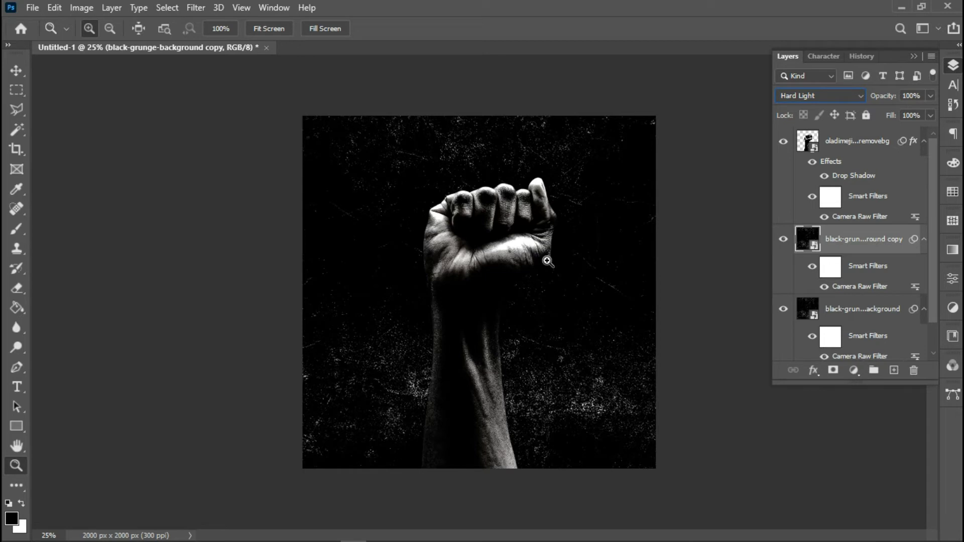
Place the skynews-nigeria-sars-endsars_5142435 crowd photo as an embedded image and move its layer above the fist layer.
left_click(31, 11)
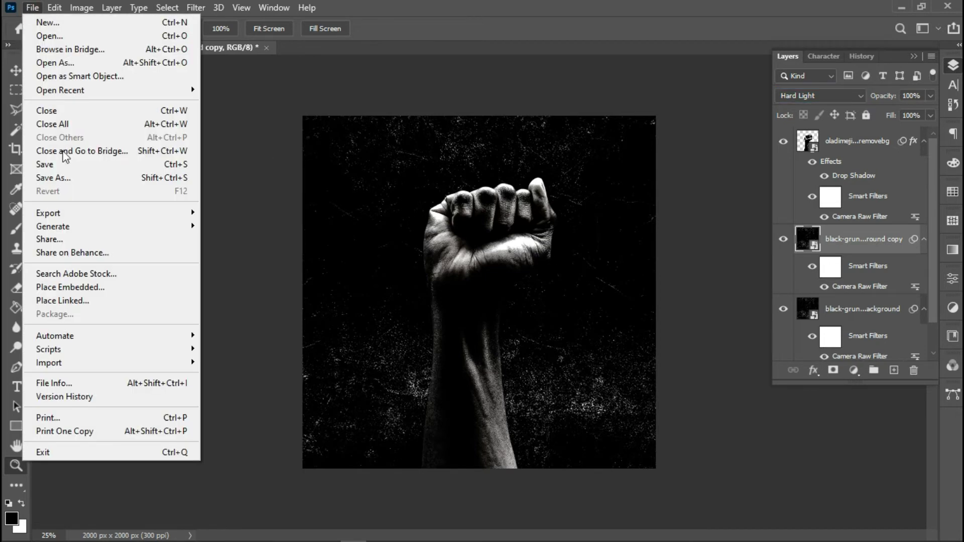
left_click(102, 292)
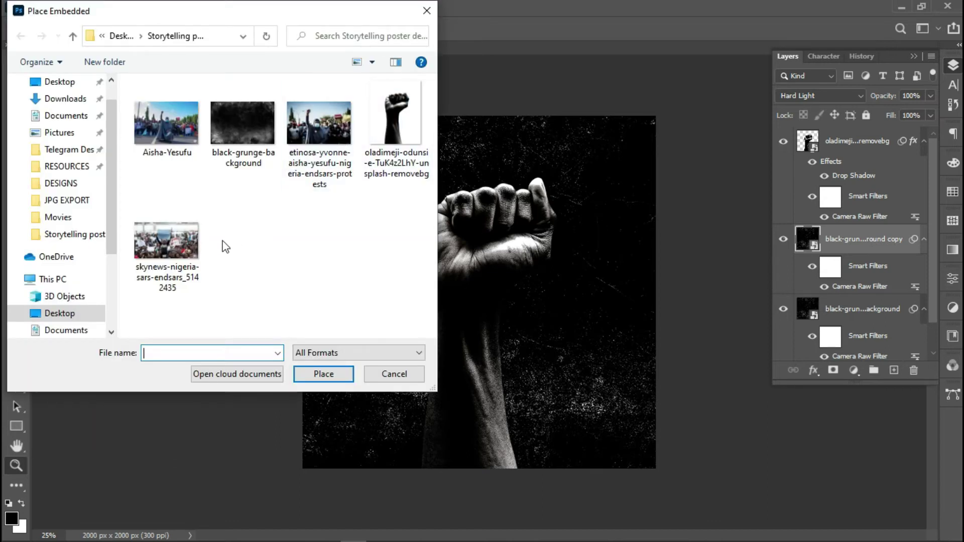
double_click(189, 250)
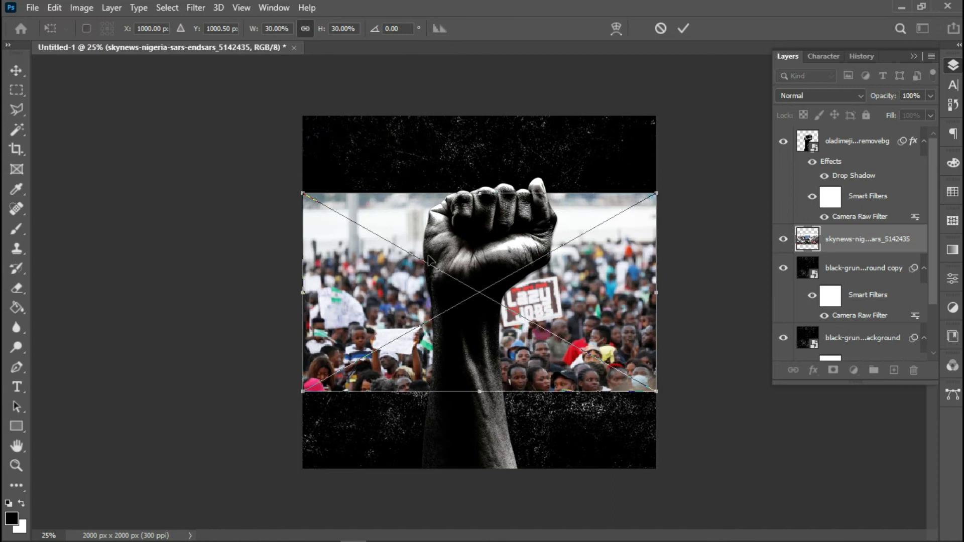
key("z")
left_click_drag(890, 240, 884, 131)
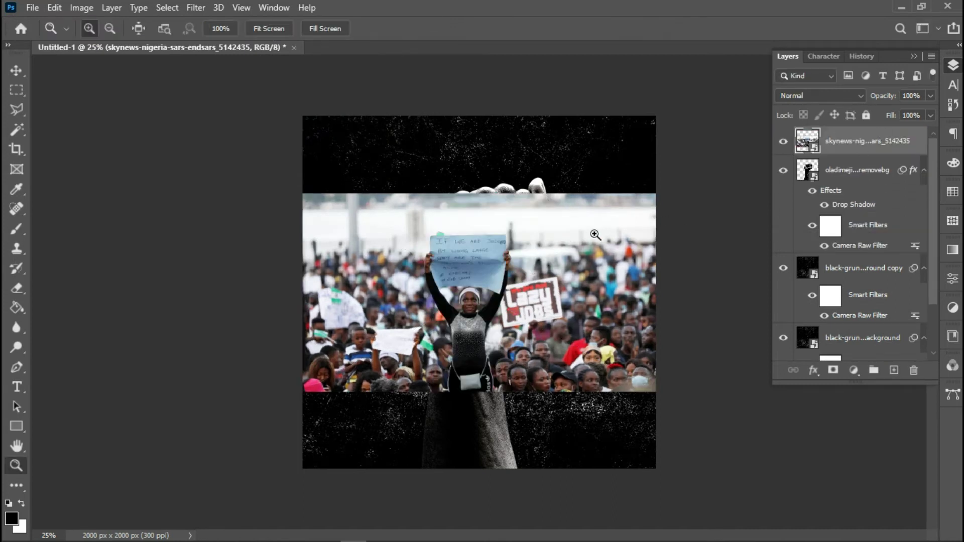
Scale the crowd photo to about 21.4% and position it over the raised fist.
key("ctrl+t")
left_click_drag(658, 185, 555, 250)
left_click_drag(504, 305, 528, 251)
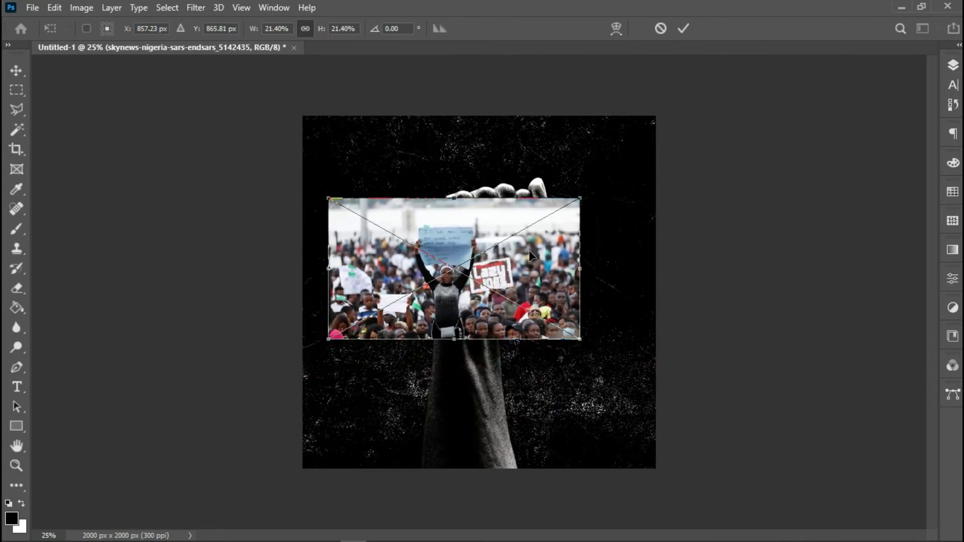
left_click(684, 25)
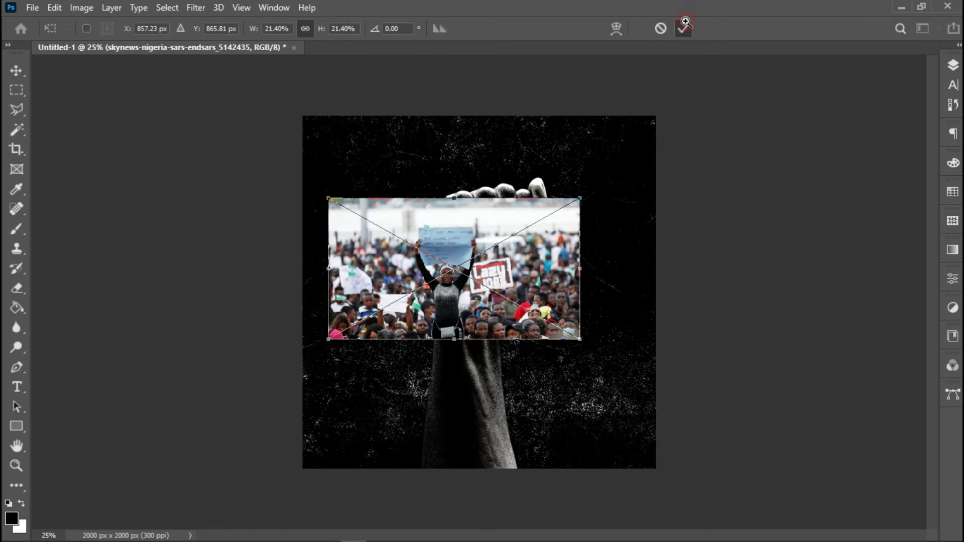
Set the crowd photo's blend mode to Multiply and nudge it upward so its details sit on the fist.
left_click(952, 67)
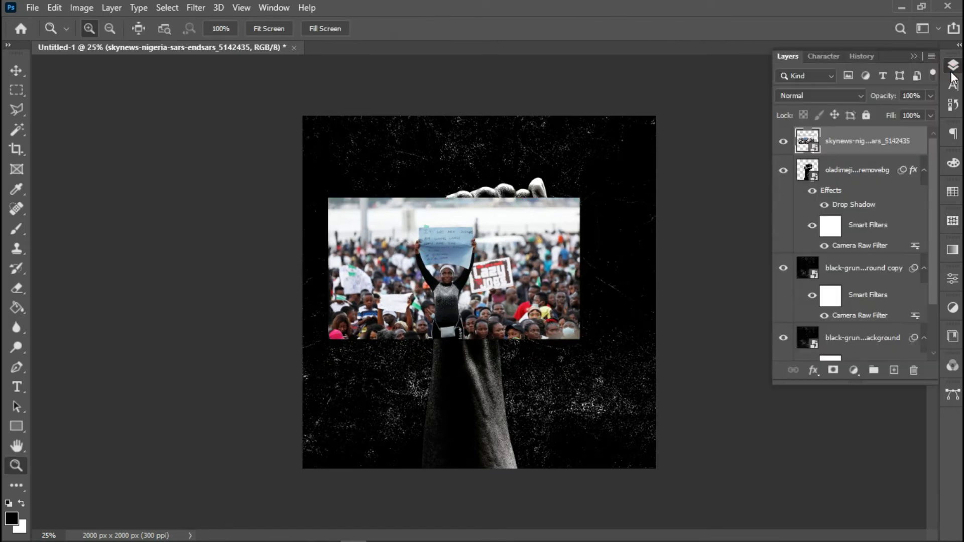
left_click(814, 94)
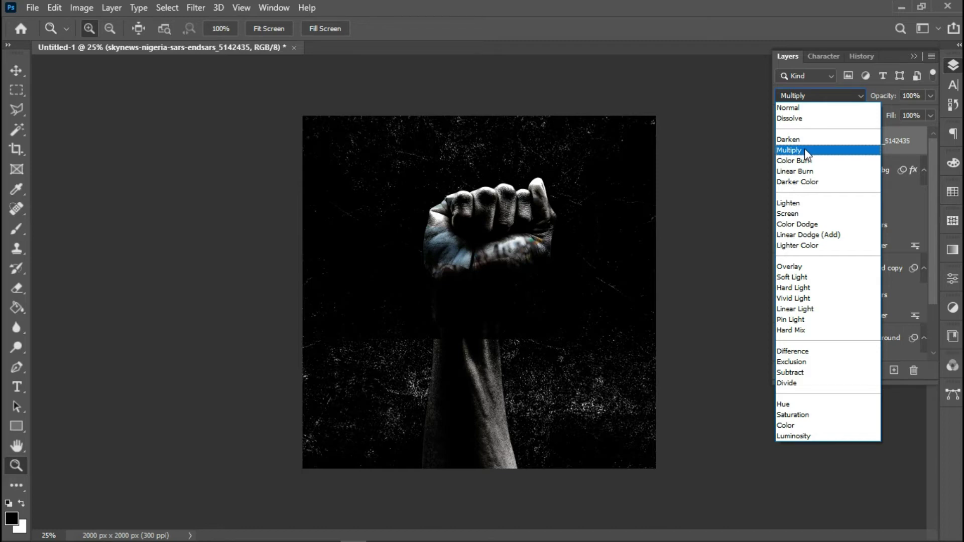
left_click(804, 149)
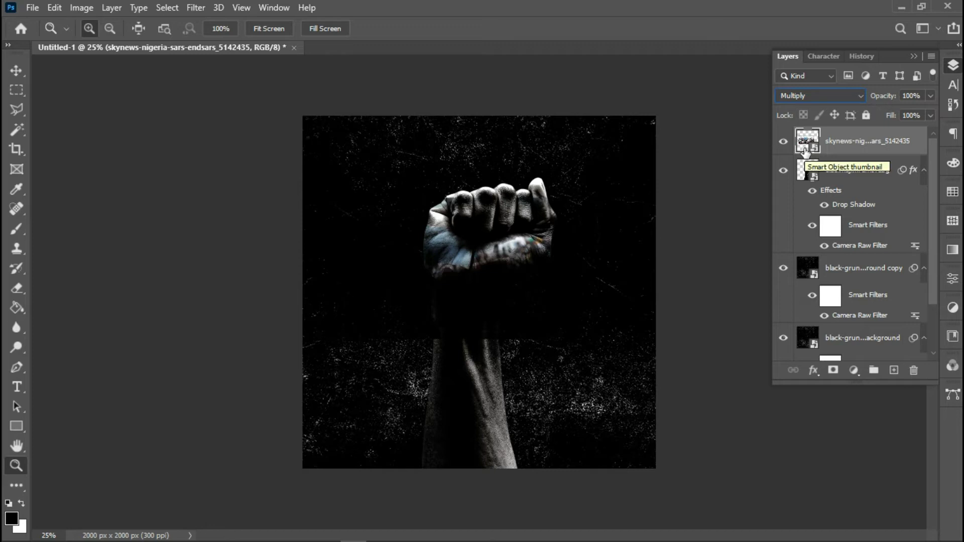
key("v")
key("Up")
key("Up")
key("Up")
key("Up")
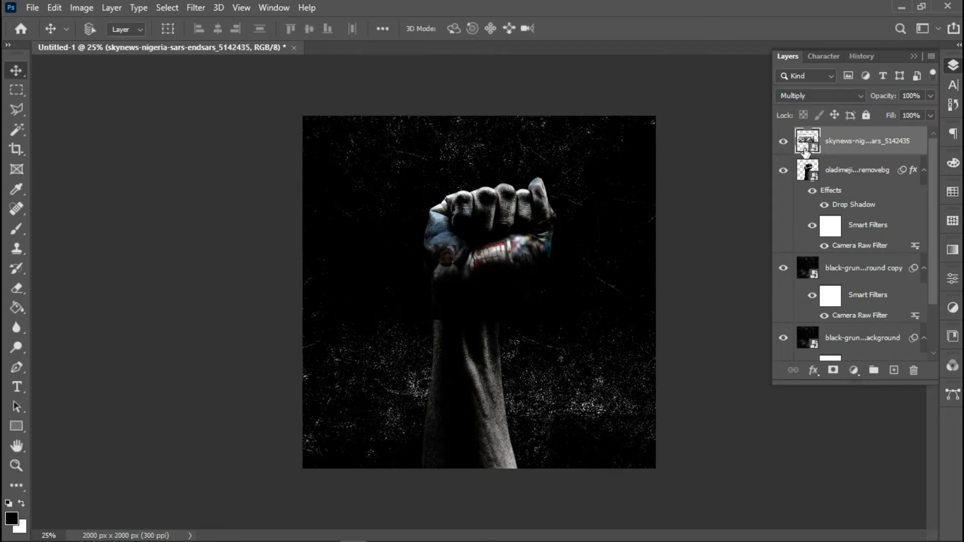
Rasterize the crowd photo layer and soften its edges around the fist with a 600 px Eraser.
right_click(879, 148)
left_click(748, 285)
left_click(13, 283)
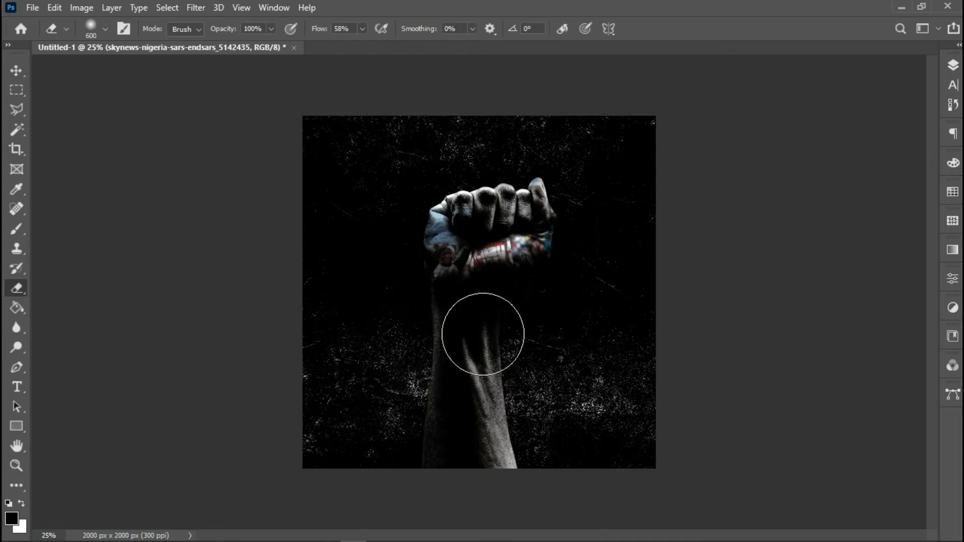
left_click(346, 231)
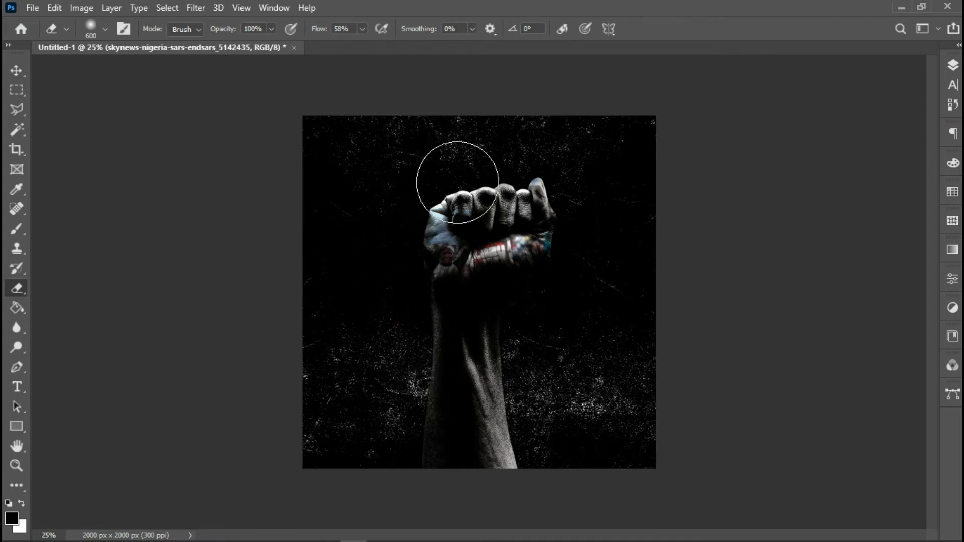
left_click(563, 202)
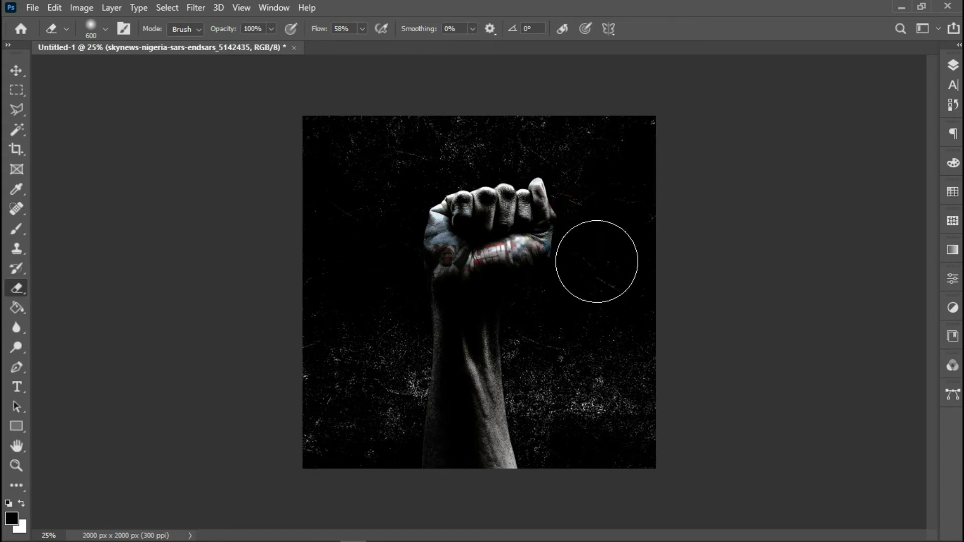
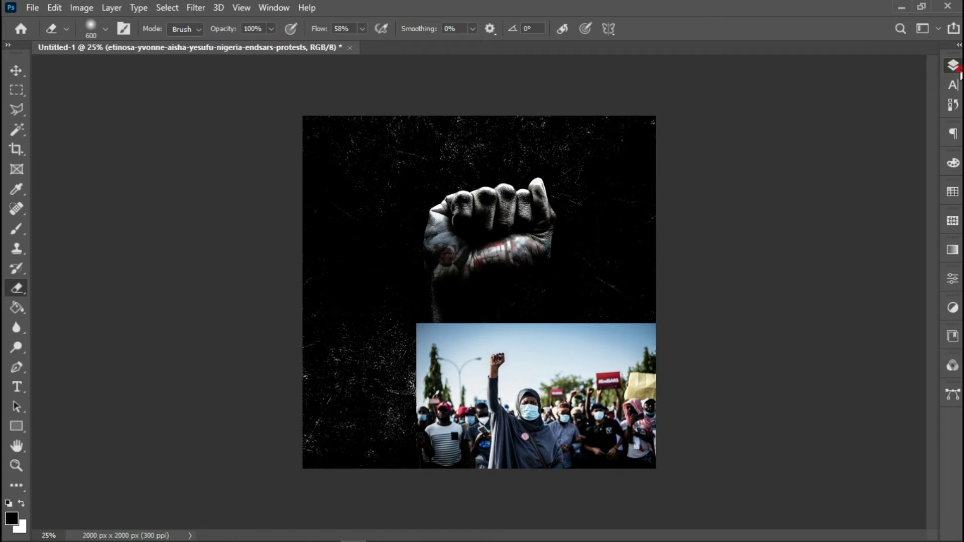
Set the raised-arm protester photo's blend mode to Multiply, leaving it a smart object.
left_click(834, 96)
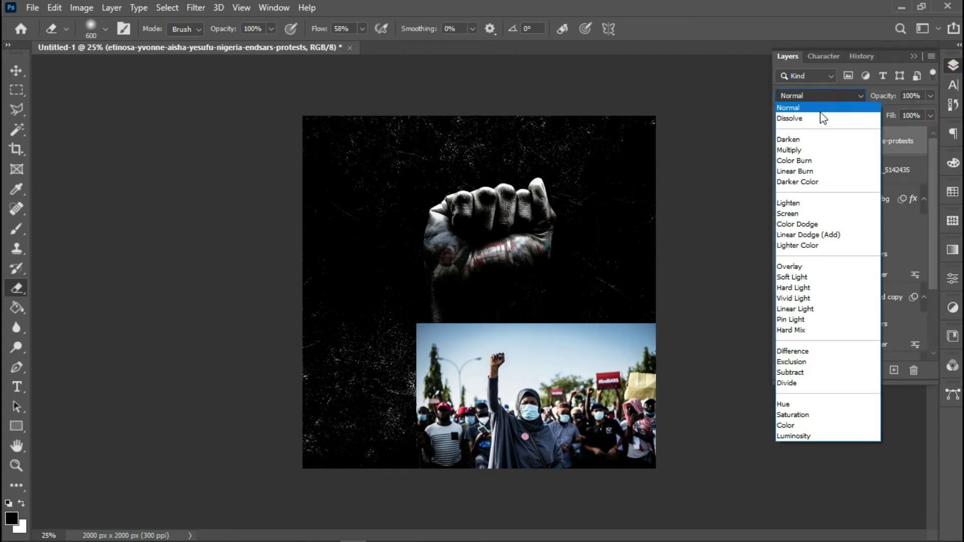
left_click(807, 152)
left_click(617, 400)
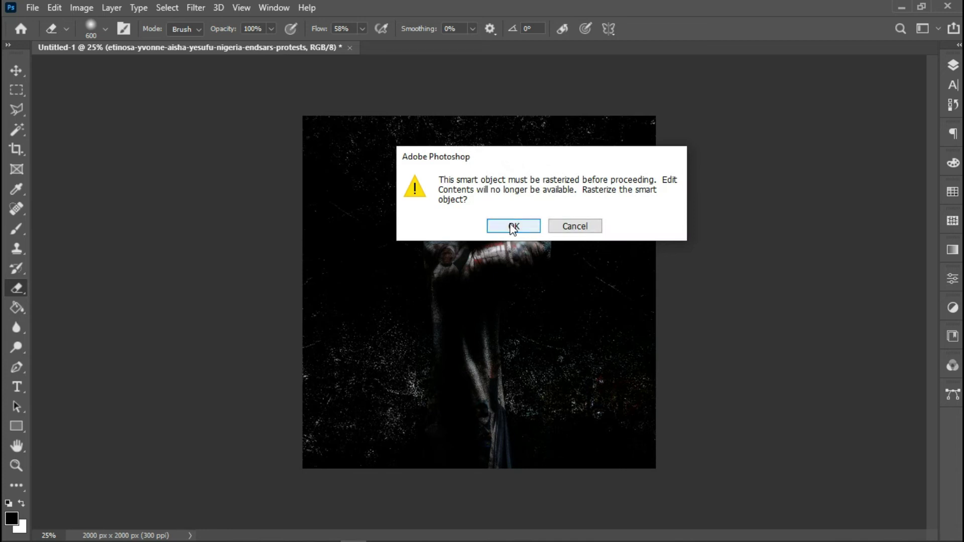
left_click(574, 227)
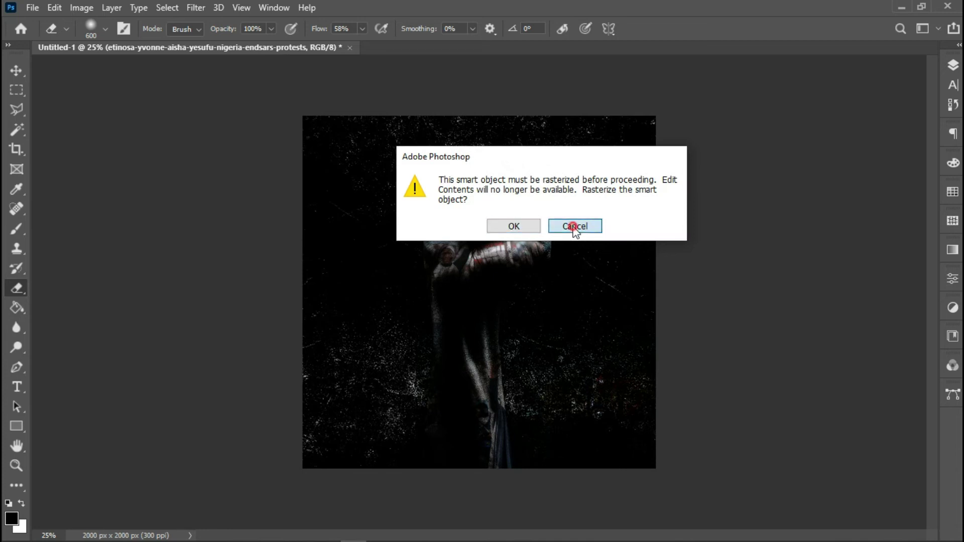
Scale the protester photo to about 42.65% and shift it right so it lies over the lower forearm.
left_click(953, 65)
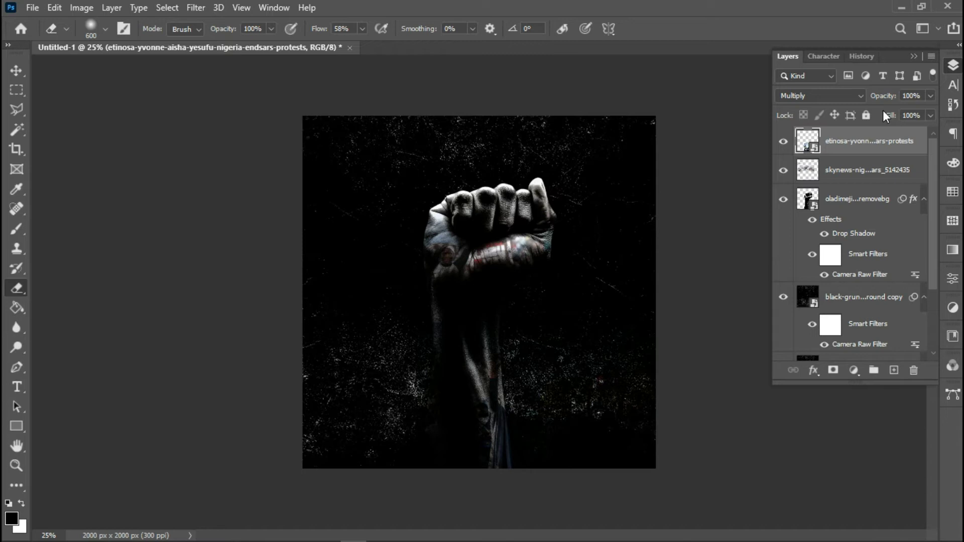
key("ctrl+t")
left_click_drag(658, 331, 592, 358)
key("Right")
key("Right")
key("Right")
key("Right")
key("Right")
key("Right")
key("Right")
key("Right")
key("Right")
key("Right")
key("Right")
key("Right")
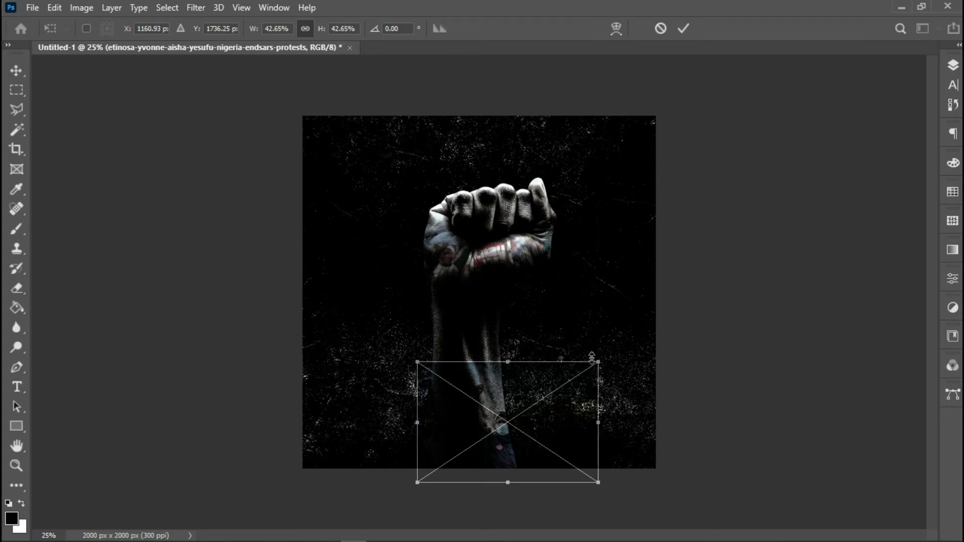
key("Return")
Rasterize the protester photo layer and erase its edges around the forearm with the 600 px Eraser.
key("e")
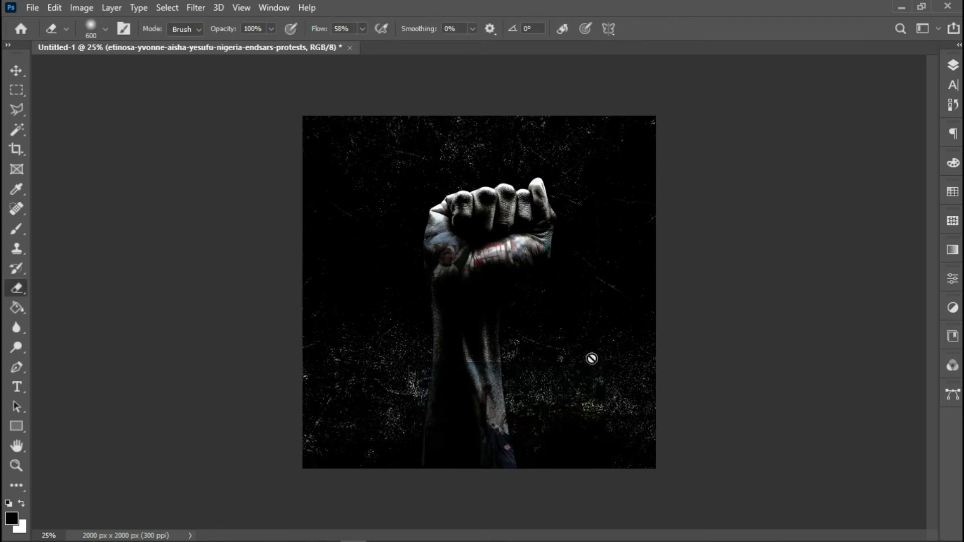
left_click(952, 67)
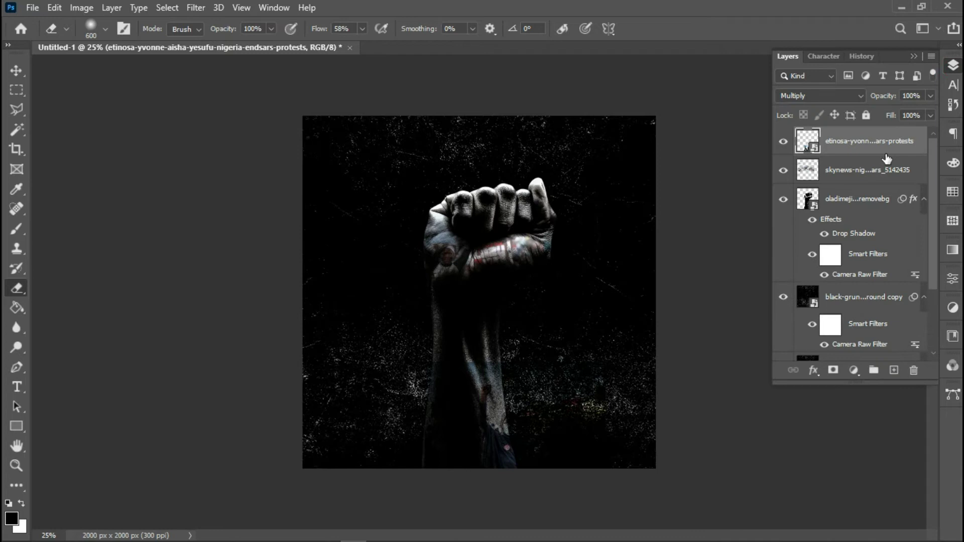
right_click(884, 152)
left_click(730, 279)
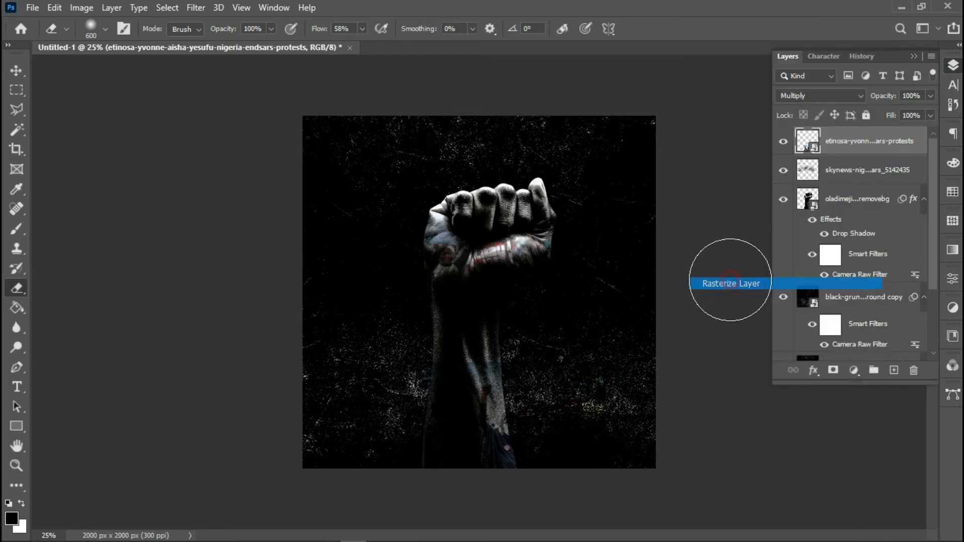
left_click(532, 321)
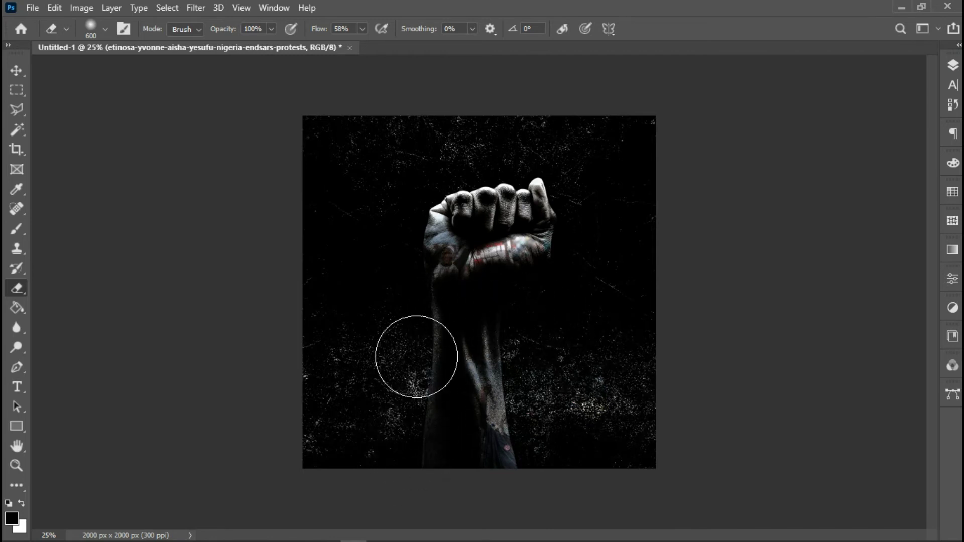
left_click(410, 366)
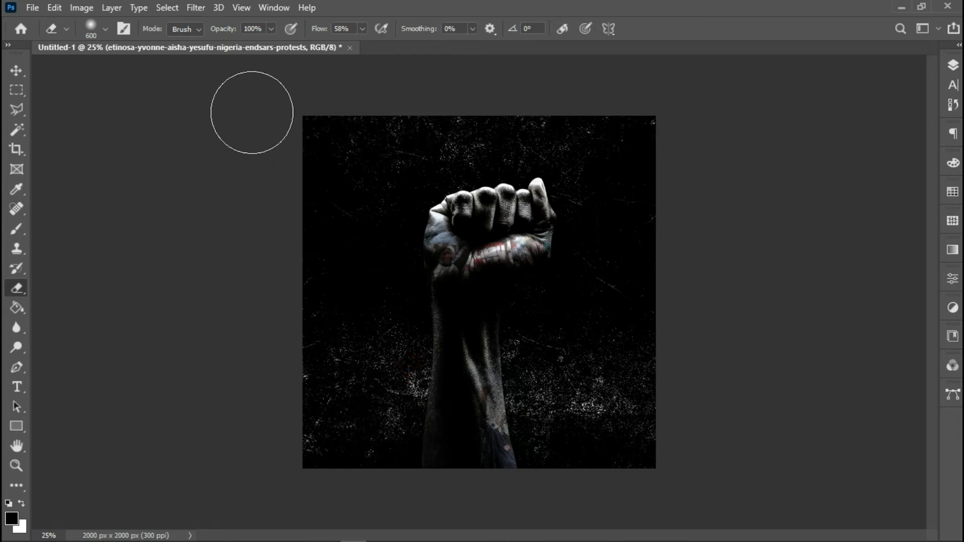
Place the skynews crowd photo again at 30% scale, covering the canvas's lower-left area up to the forearm.
left_click(32, 7)
left_click(102, 285)
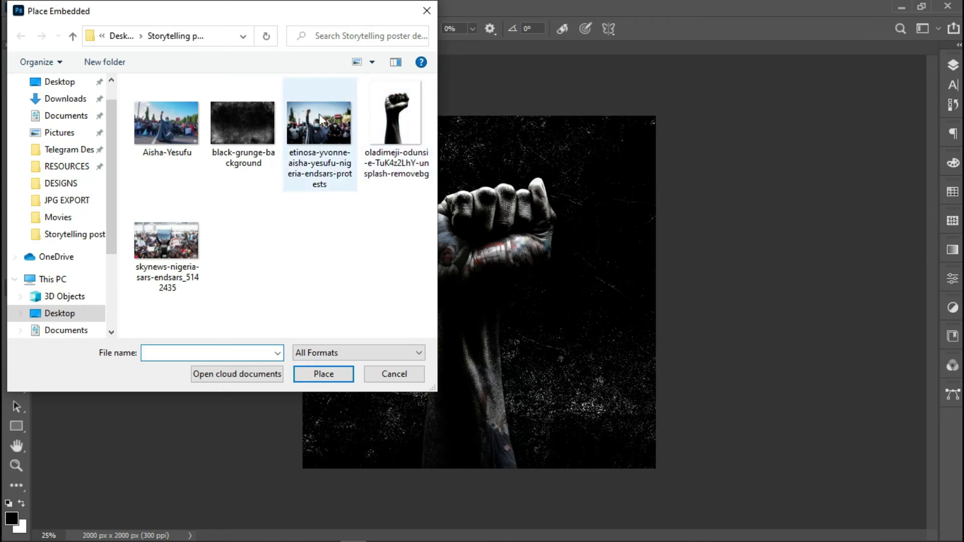
double_click(180, 243)
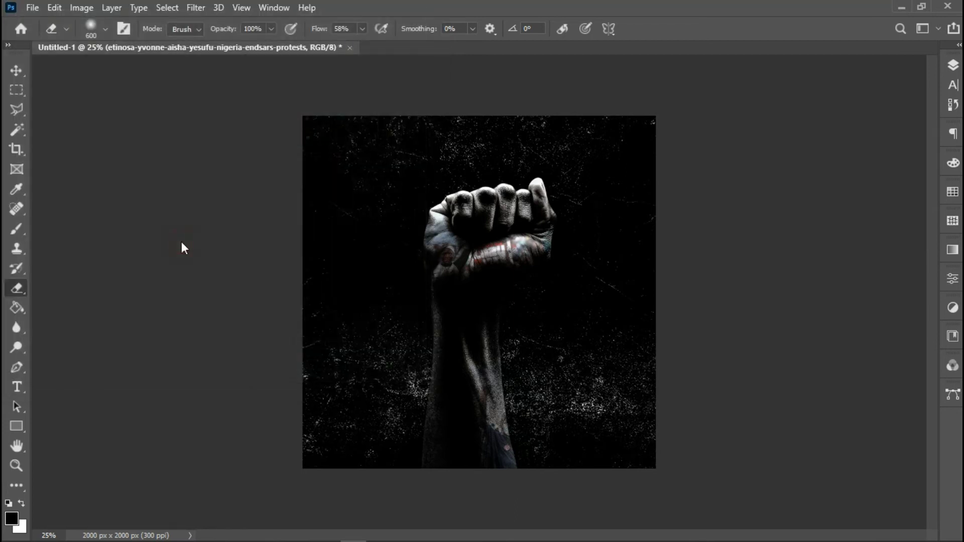
left_click_drag(515, 316, 312, 403)
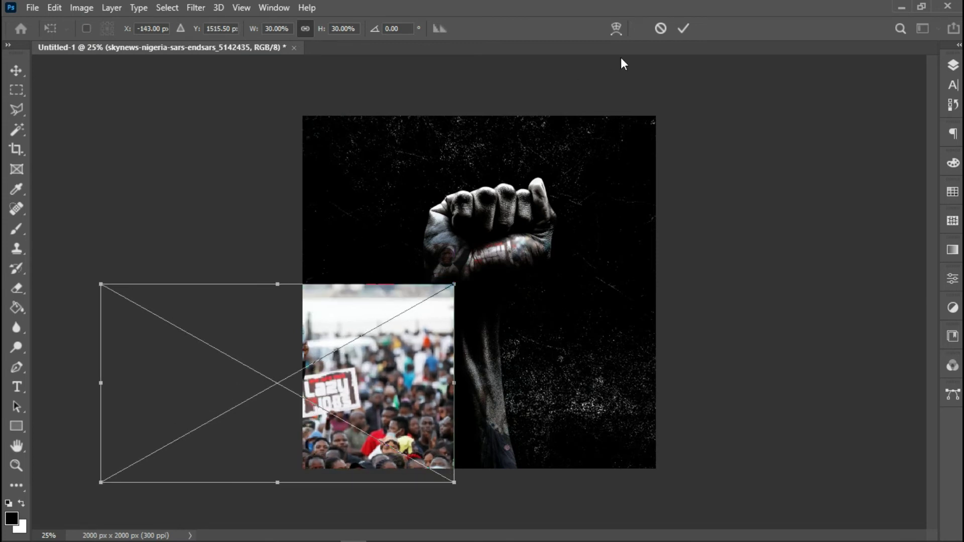
left_click(683, 29)
Rasterize the second crowd photo layer to prepare it for erasing.
key("e")
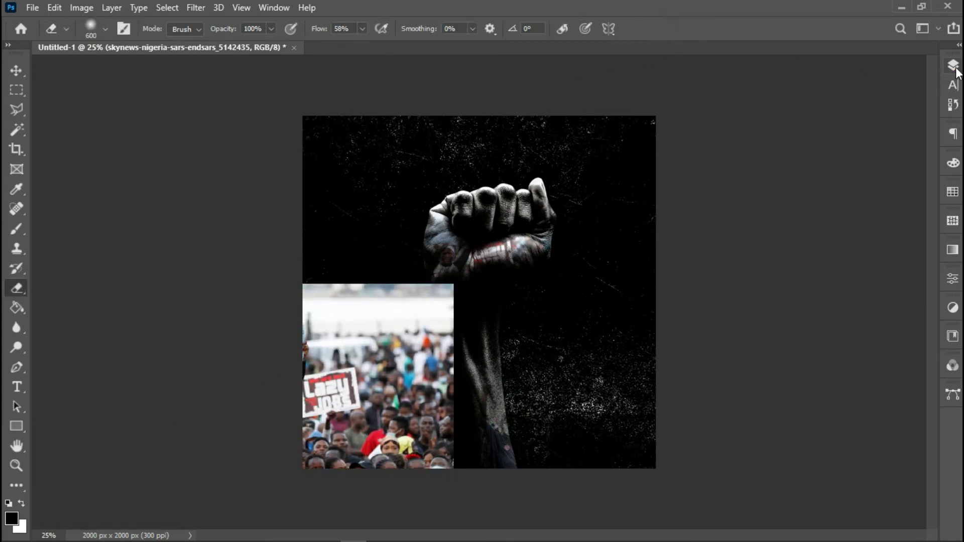
left_click(952, 65)
right_click(825, 149)
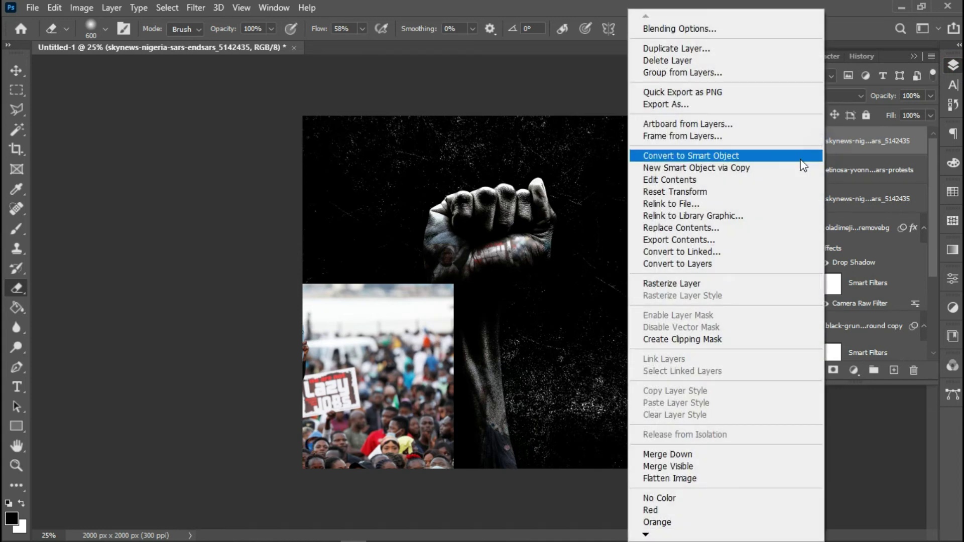
left_click(674, 283)
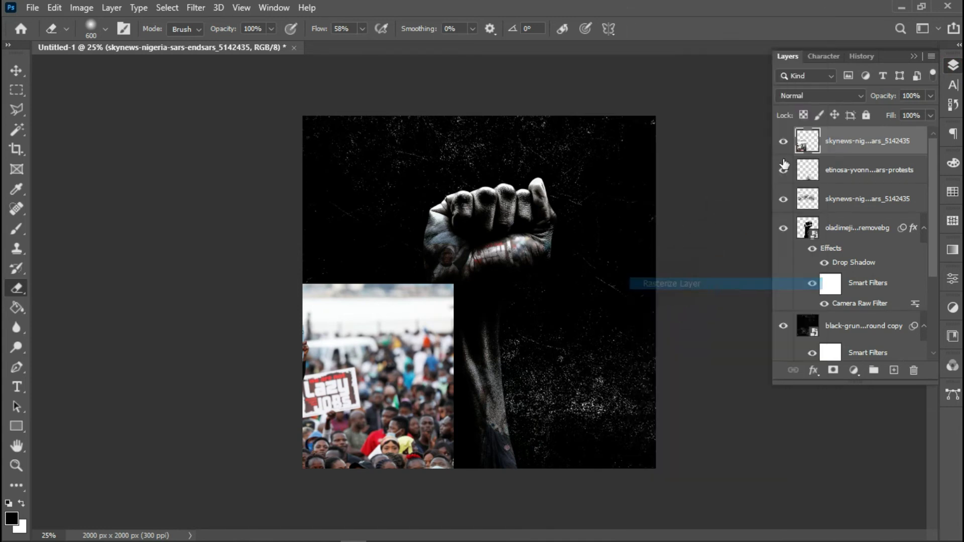
Set the second crowd photo's blend mode to Multiply and erase the parts outside the forearm.
left_click(819, 95)
left_click(817, 150)
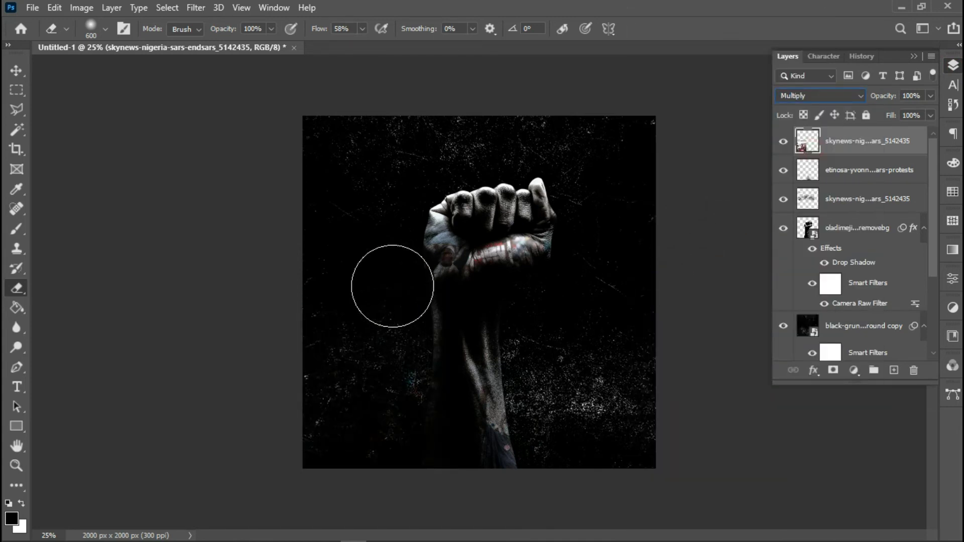
left_click(378, 321)
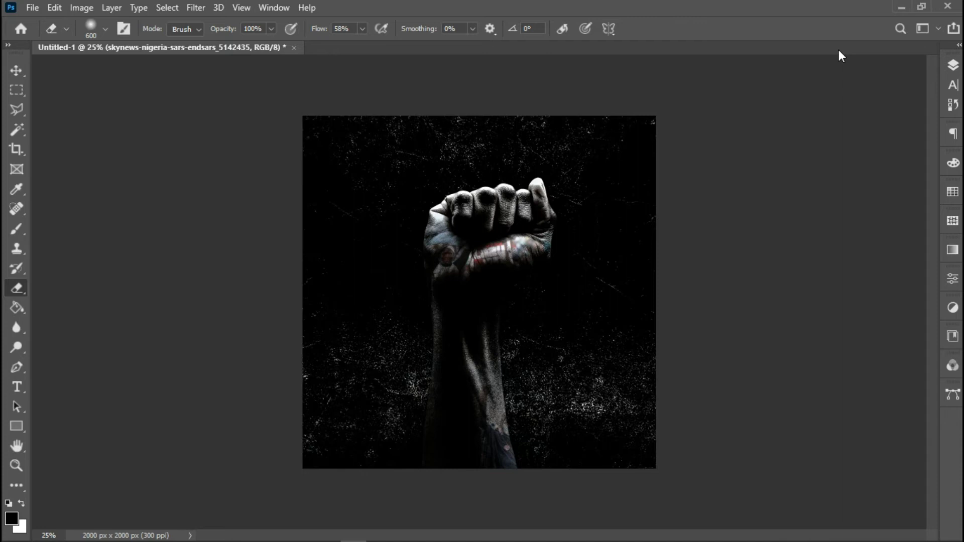
Group the three protest photo layers together with the fist layer.
left_click(952, 65)
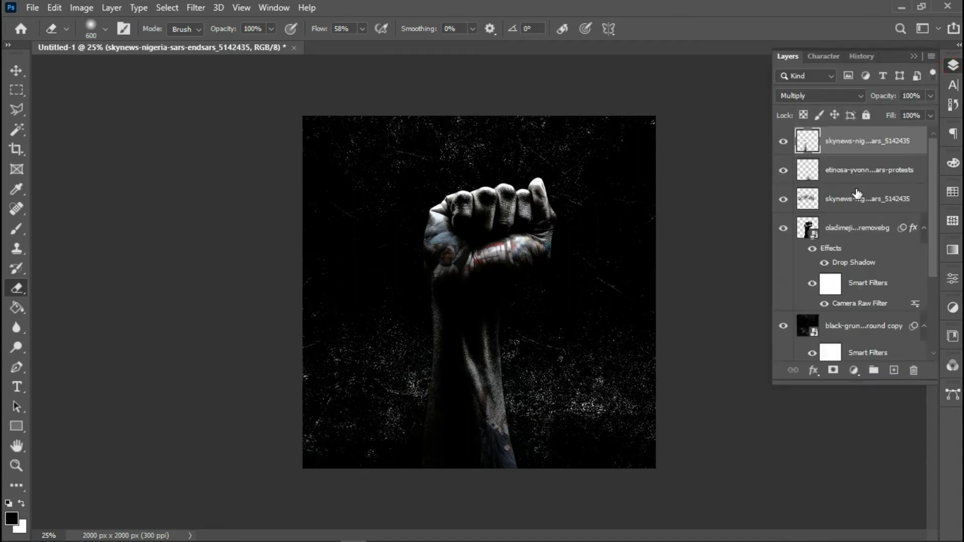
left_click(858, 175, "shift")
left_click(853, 199, "shift")
left_click(844, 229, "shift")
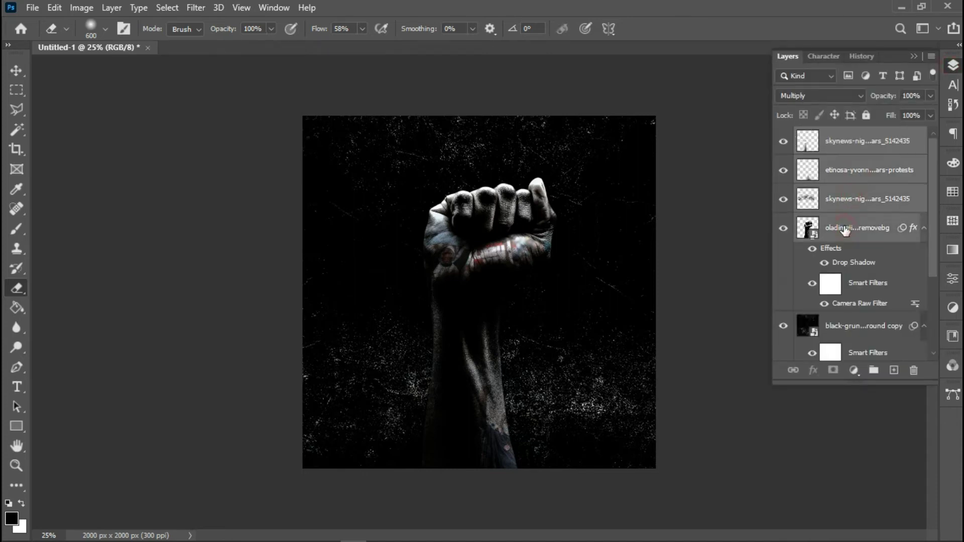
key("ctrl+g")
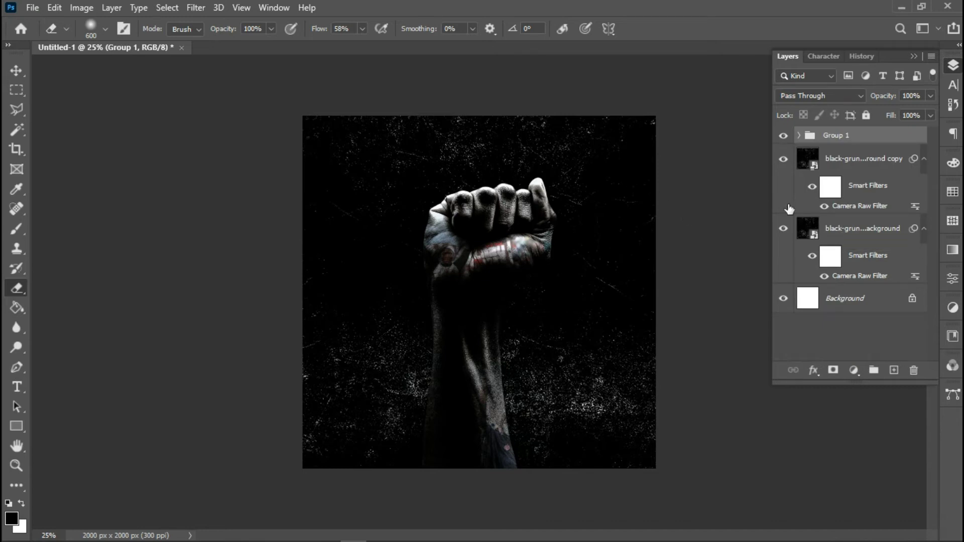
Add the text "FREEDOM" in white (ffffff) on the canvas above the fist.
left_click(11, 389)
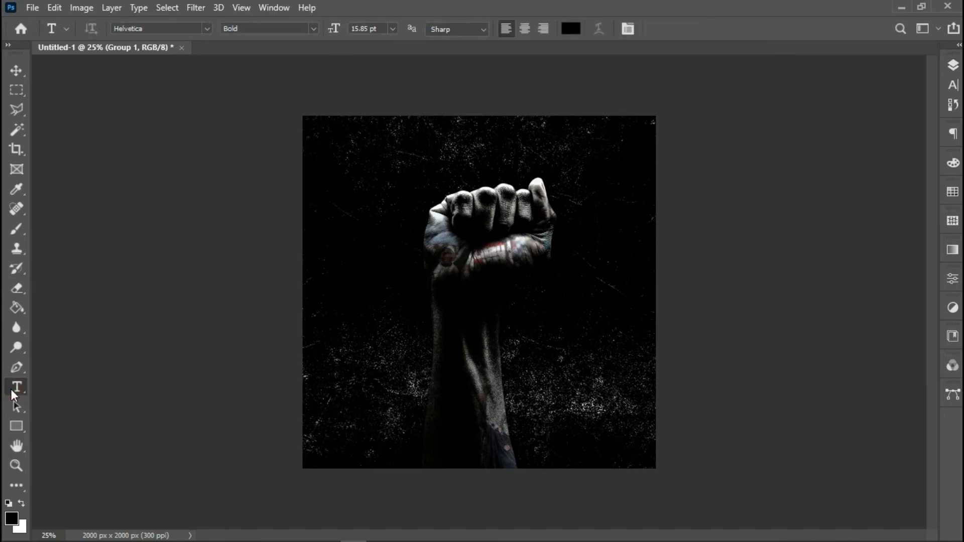
left_click(367, 162)
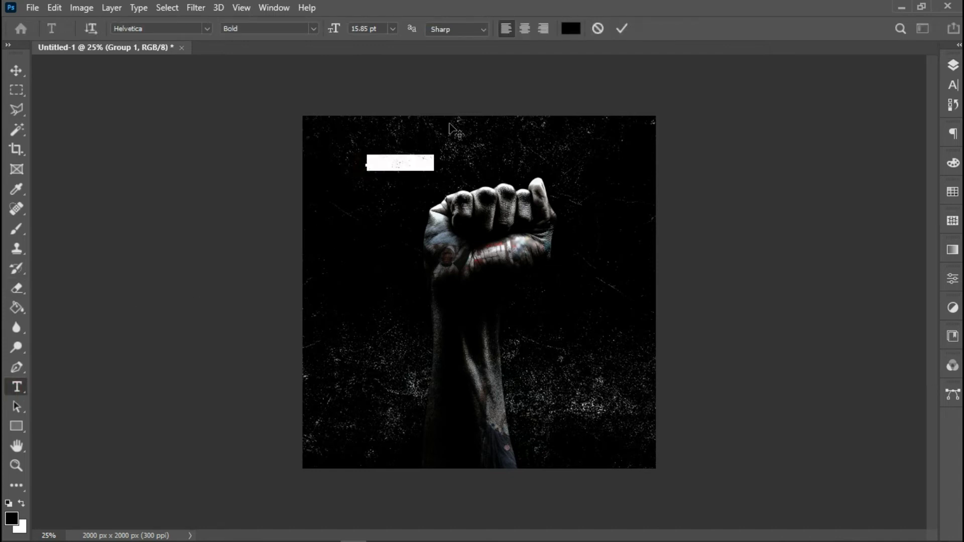
left_click(570, 29)
type("ffffff")
left_click(903, 279)
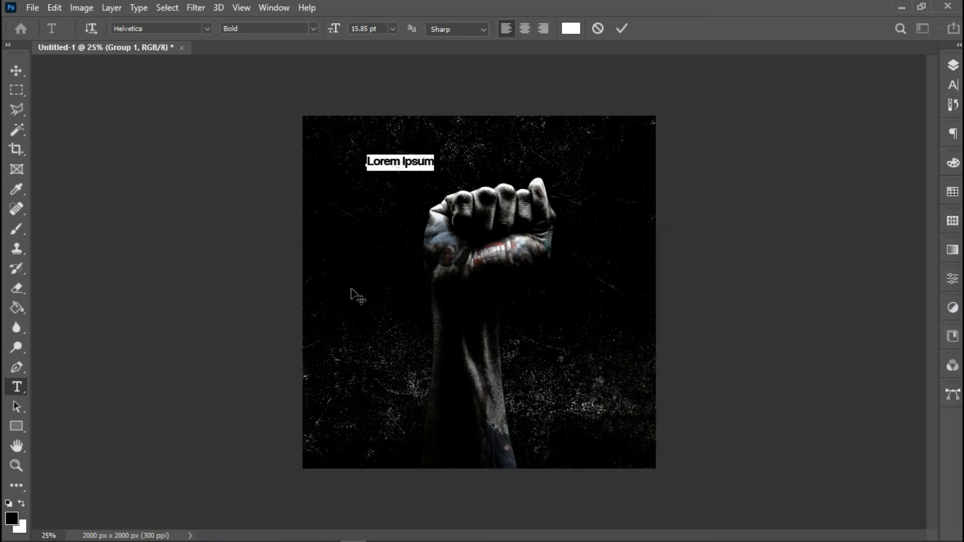
type("FREEDOM")
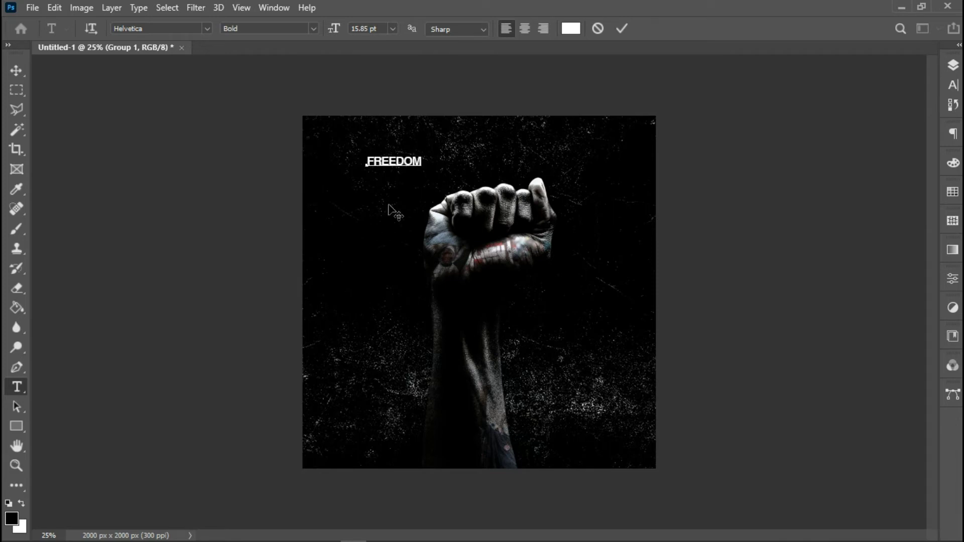
Set the font size of the whole FREEDOM text to 72 pt.
right_click(416, 161)
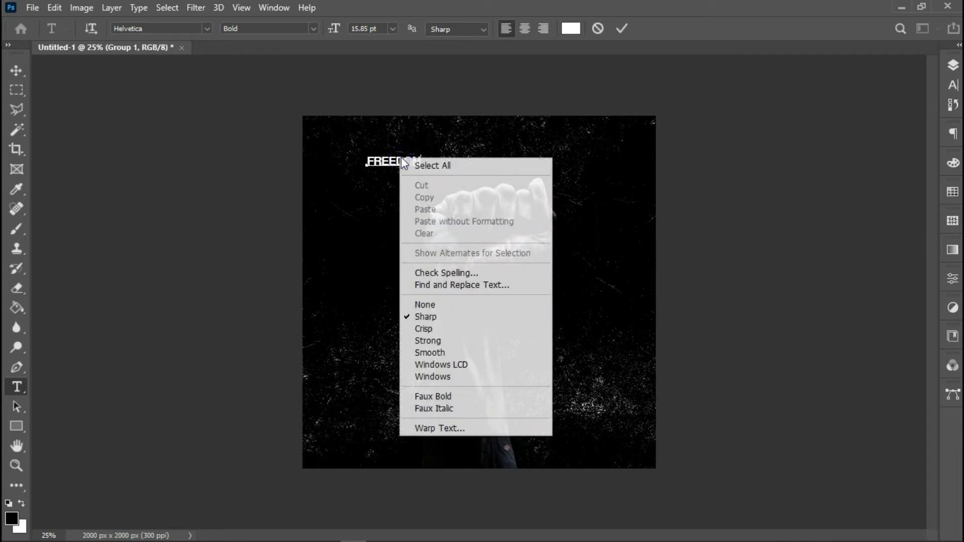
left_click(427, 165)
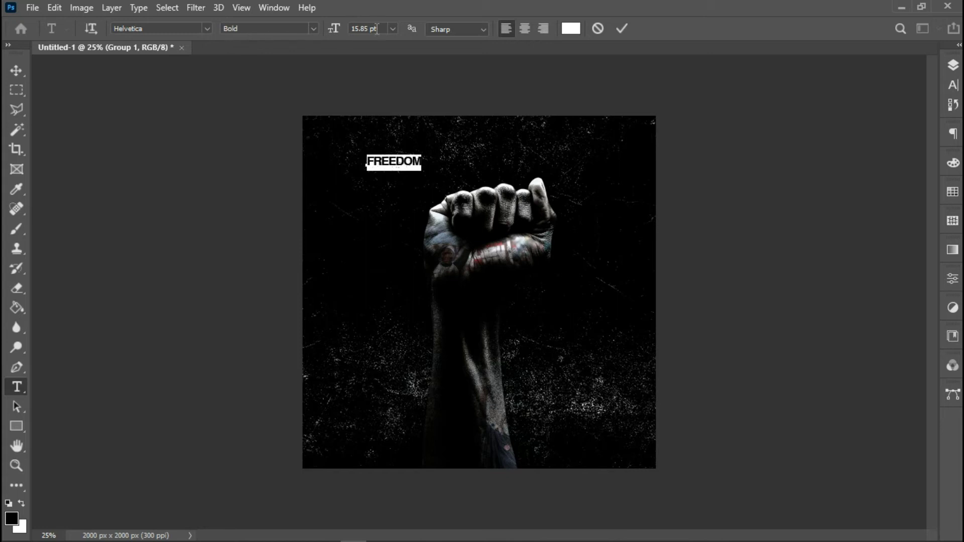
left_click(392, 29)
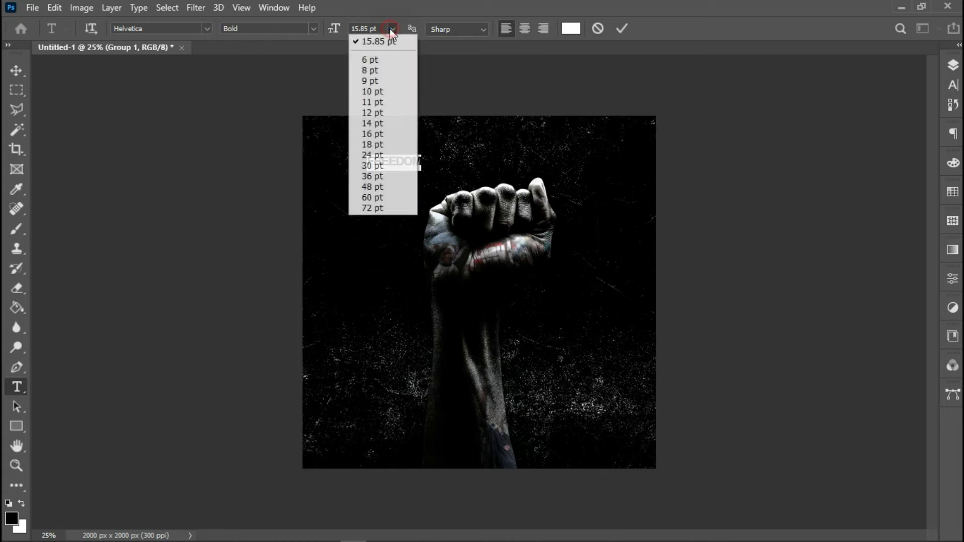
left_click(377, 206)
left_click_drag(499, 221, 499, 253)
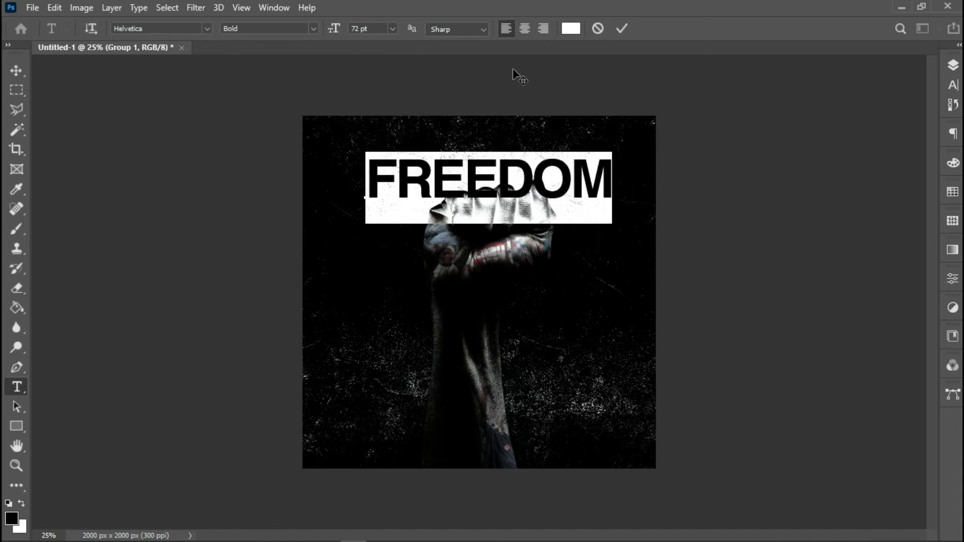
Tighten the FREEDOM text's tracking to -75 and commit the text.
left_click(958, 86)
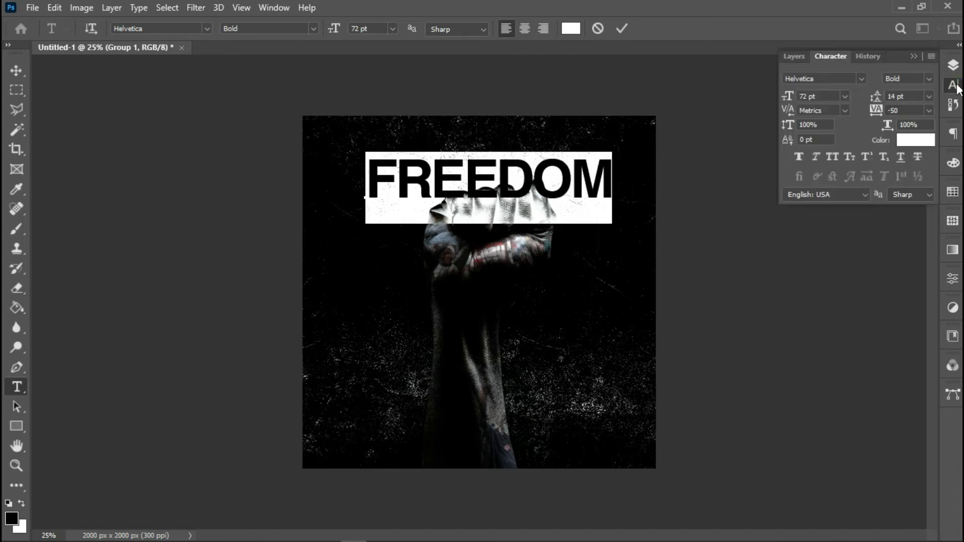
left_click(929, 110)
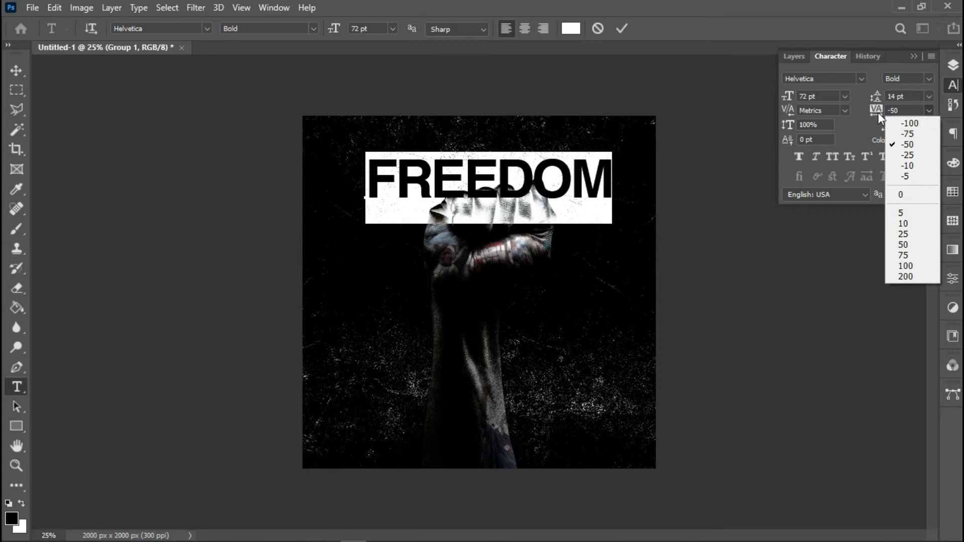
left_click(877, 113)
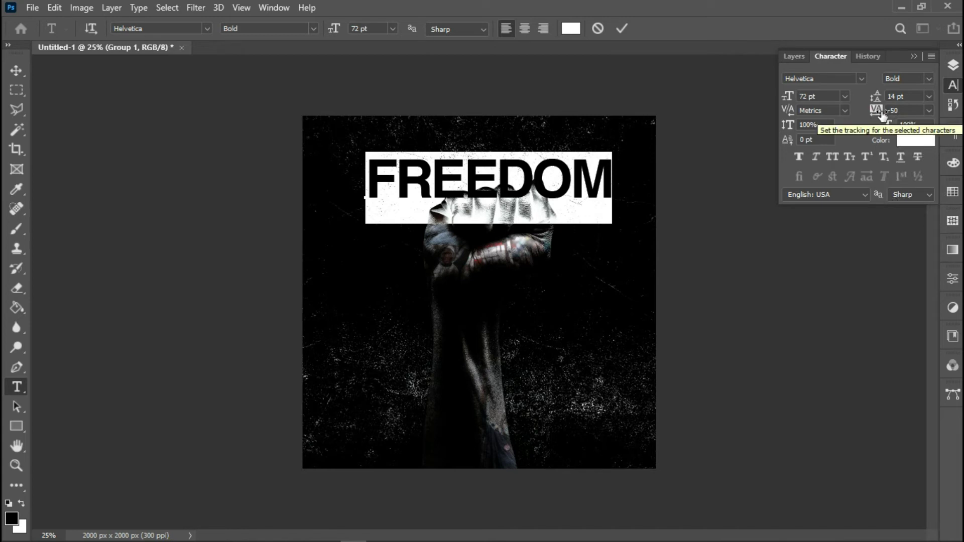
left_click(927, 111)
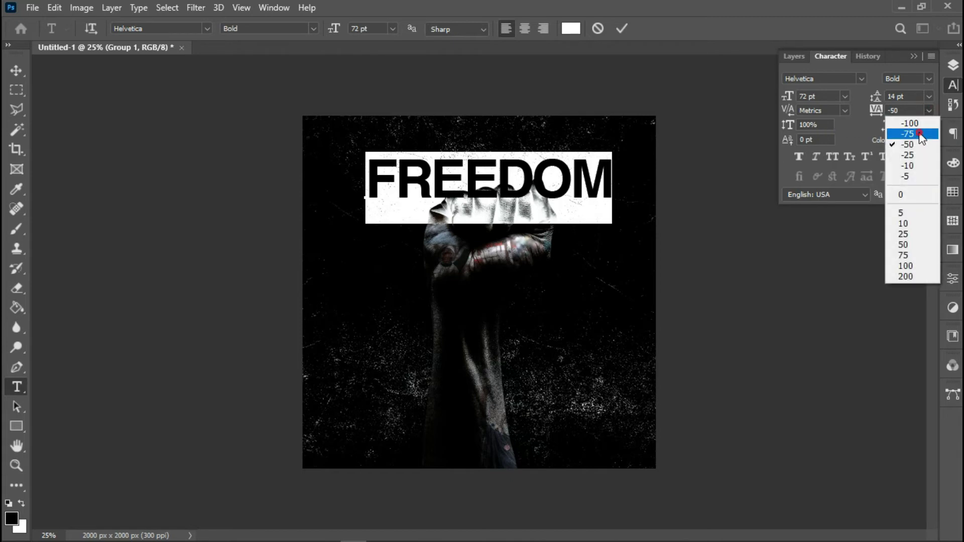
left_click(920, 134)
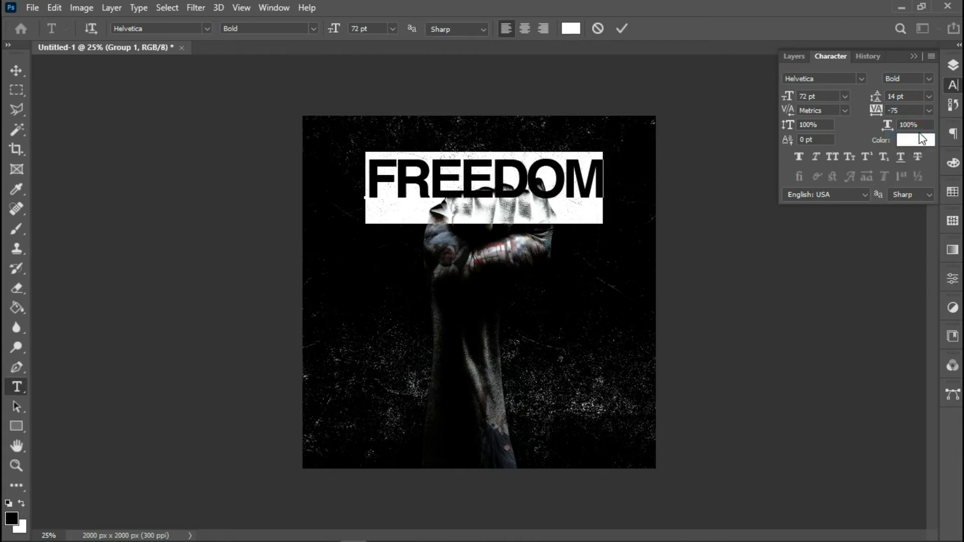
left_click(627, 28)
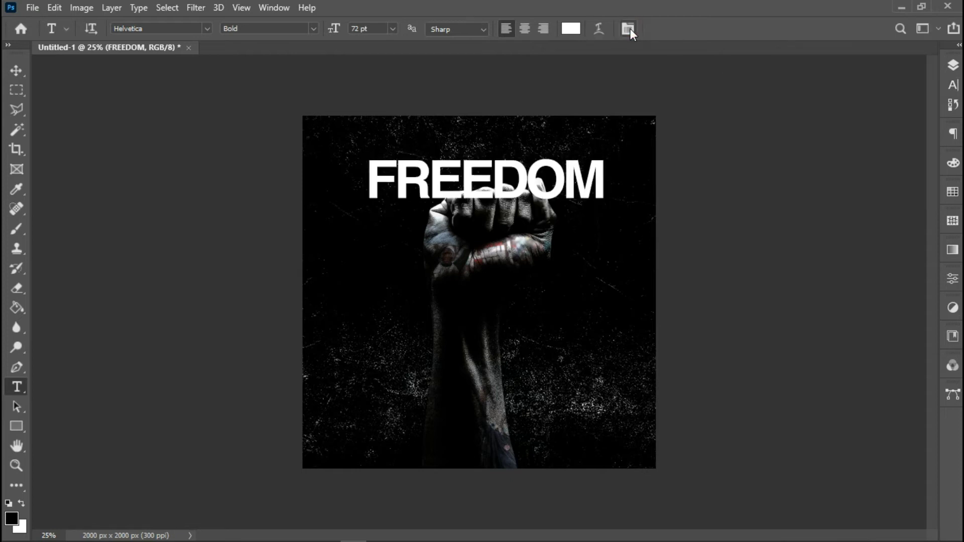
Center the FREEDOM text horizontally on the canvas and place its layer directly below the fist group.
key("ctrl+a")
left_click(15, 71)
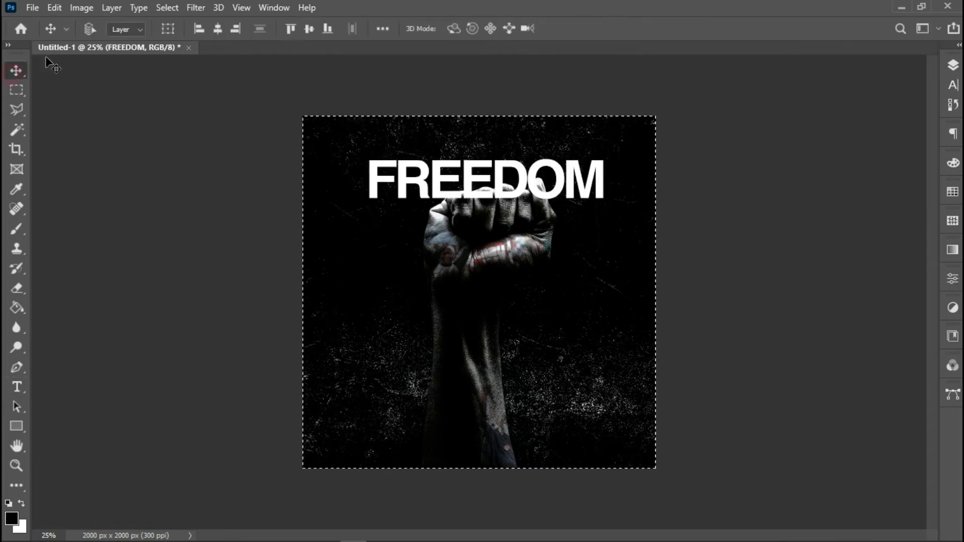
left_click(216, 30)
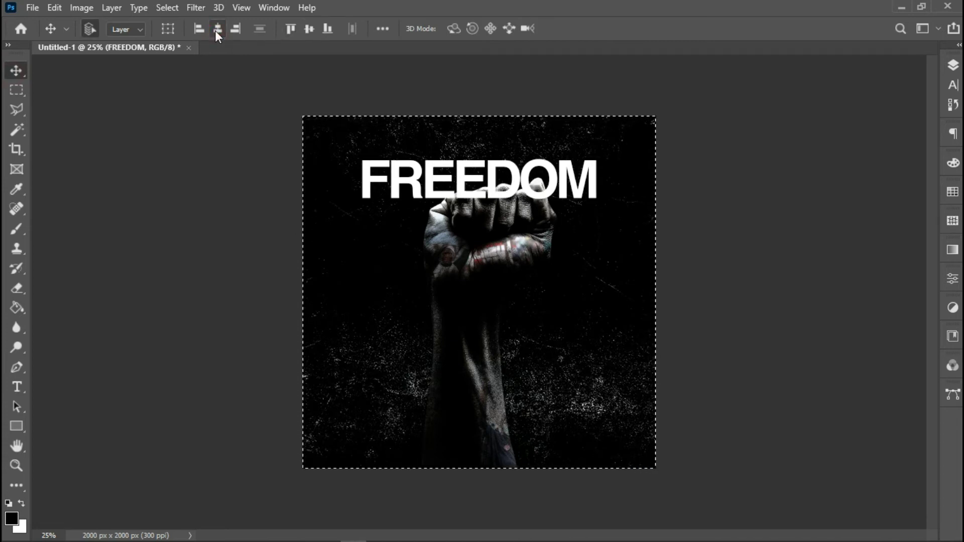
key("ctrl+d")
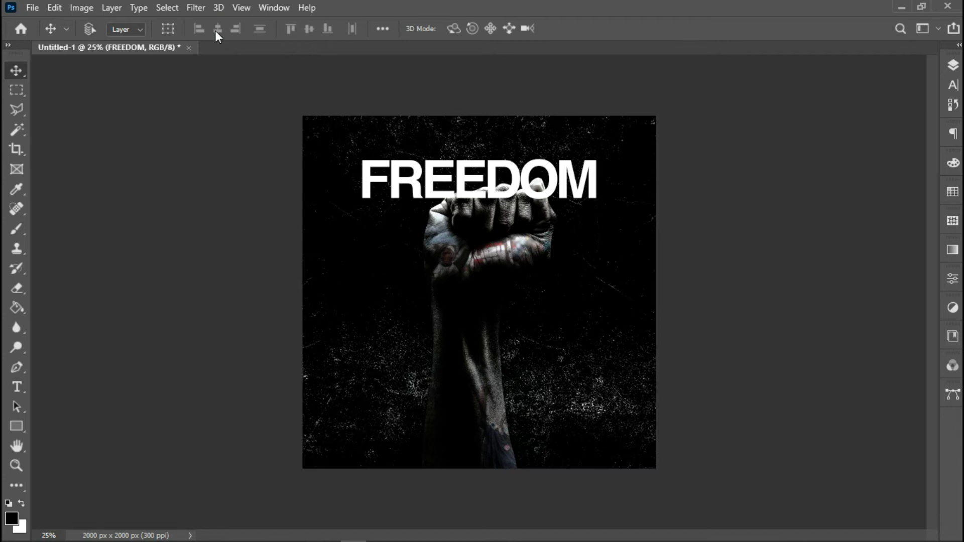
left_click(955, 66)
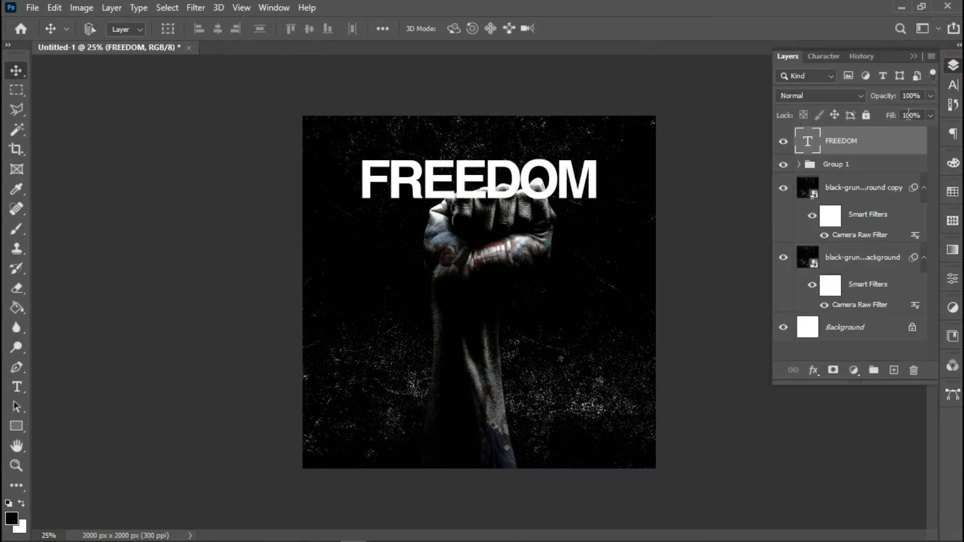
left_click_drag(881, 149, 877, 182)
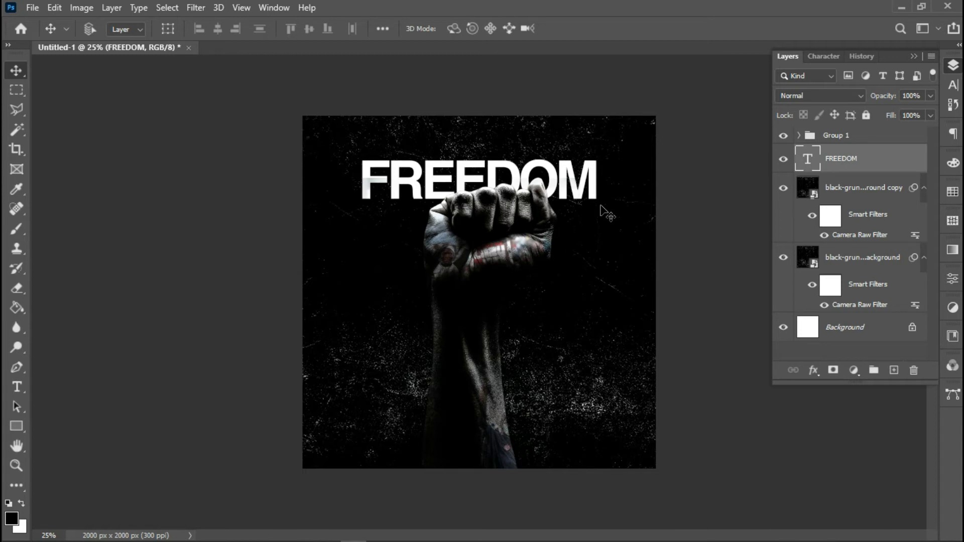
Duplicate the FREEDOM text and move the copy straight down to form a second line just beneath the first.
key("ctrl")
key("ctrl+j")
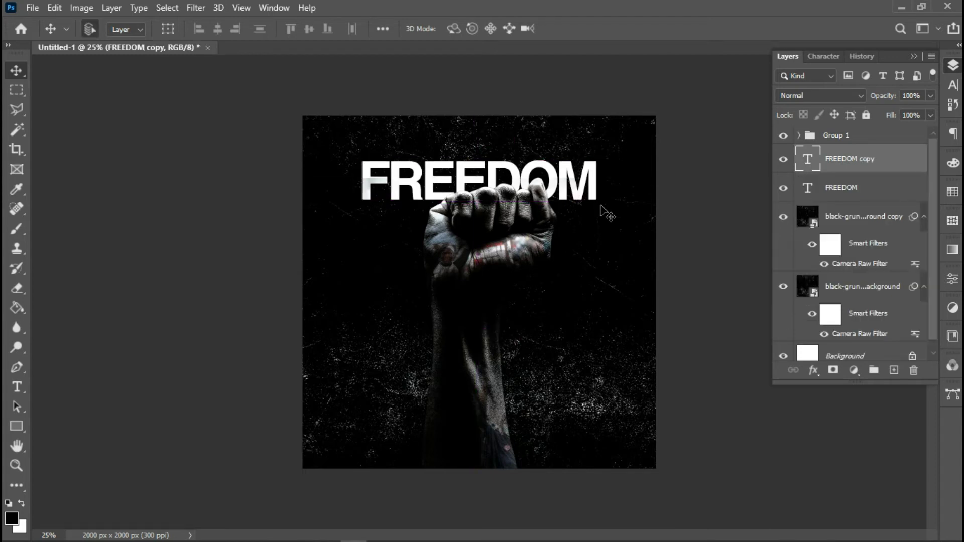
key("shift+Down")
key("shift+Down")
key("shift+Down")
key("shift+Down")
key("shift+Down")
key("shift+Down")
key("shift+Down")
key("shift+Down")
key("shift+Down")
key("shift+Down")
key("shift+Down")
key("shift+Down")
key("shift+Down")
key("shift+Down")
key("shift+Down")
key("shift+Down")
key("shift+Down")
key("shift+Down")
key("shift+Down")
key("shift+Down")
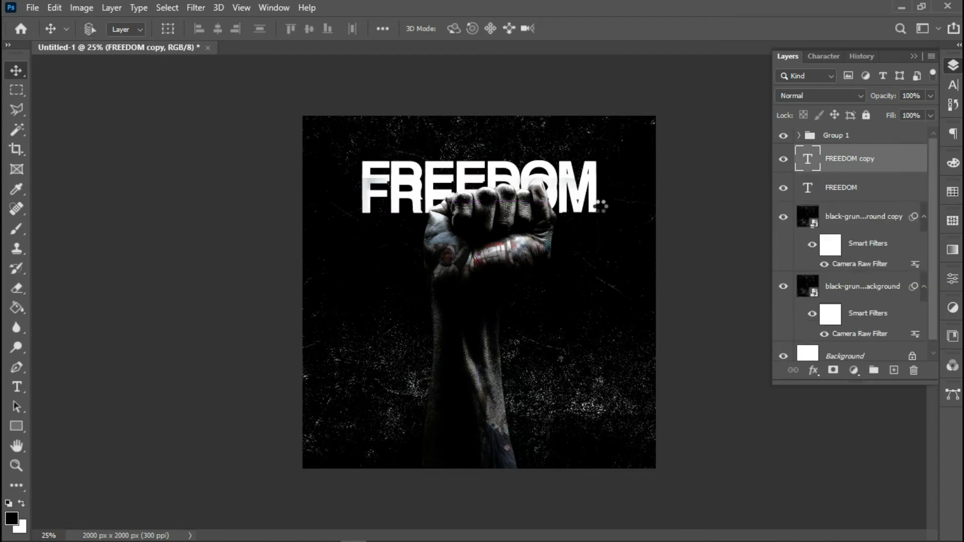
key("shift+Down")
key("shift+Down")
key("shift+Down")
key("shift+Down")
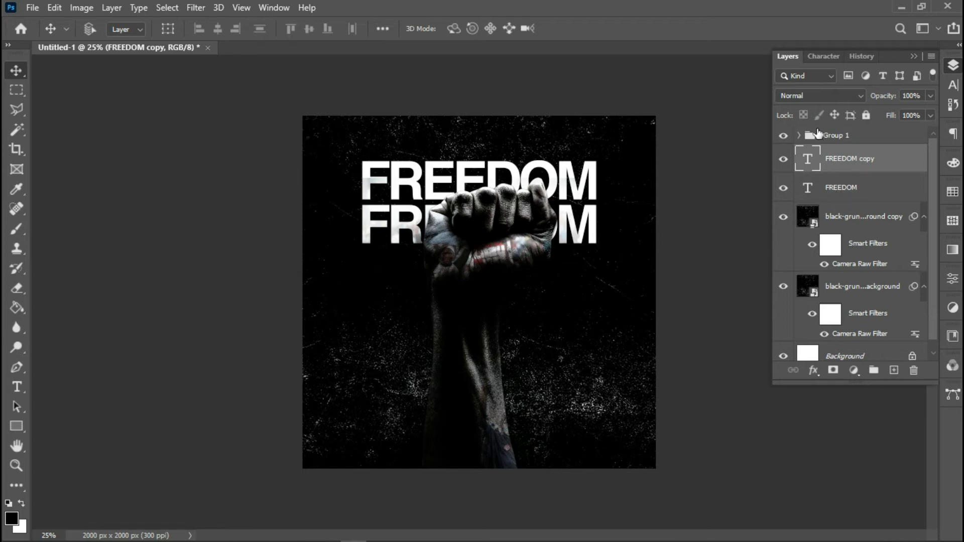
Erase the skynews crowd photo's spill outside the fist where it darkens the FREEDOM text on the left.
left_click(798, 135)
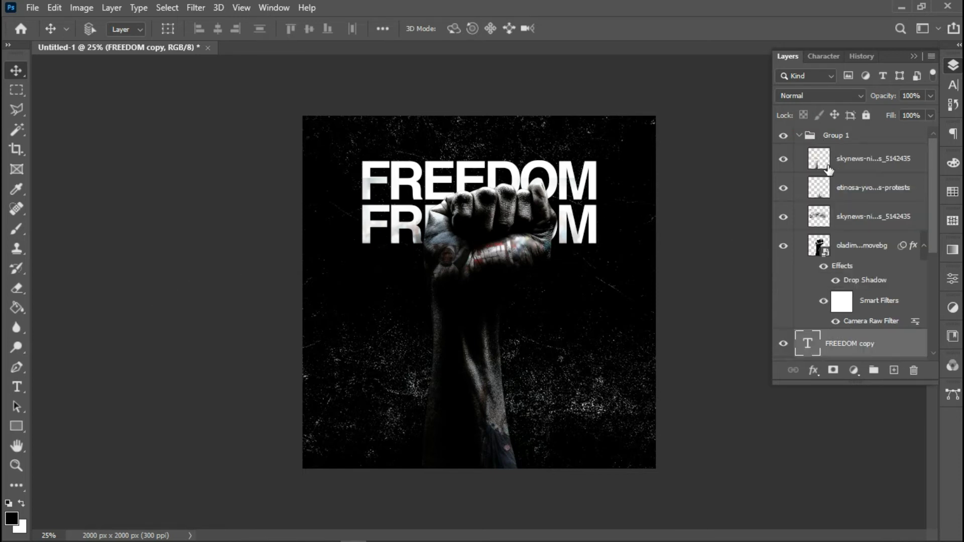
left_click(778, 217)
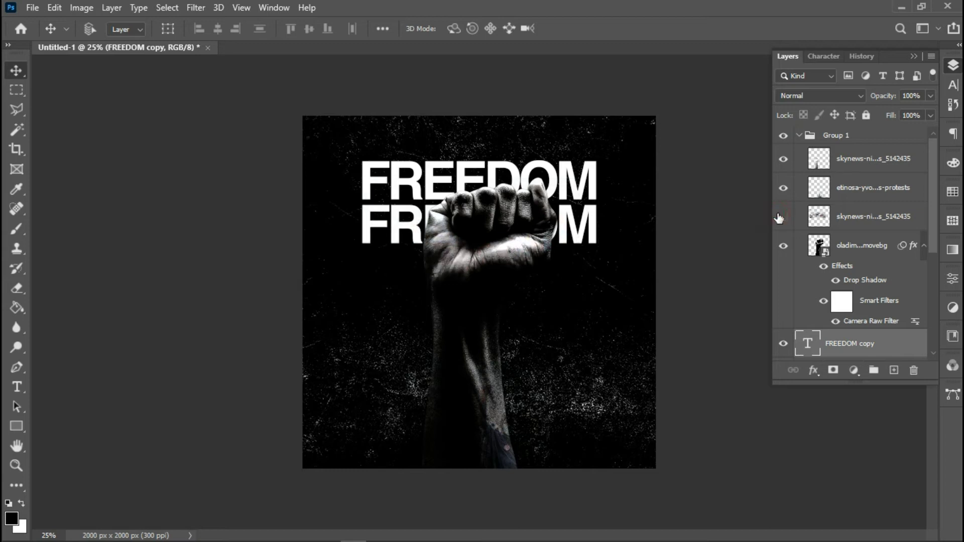
left_click(778, 217)
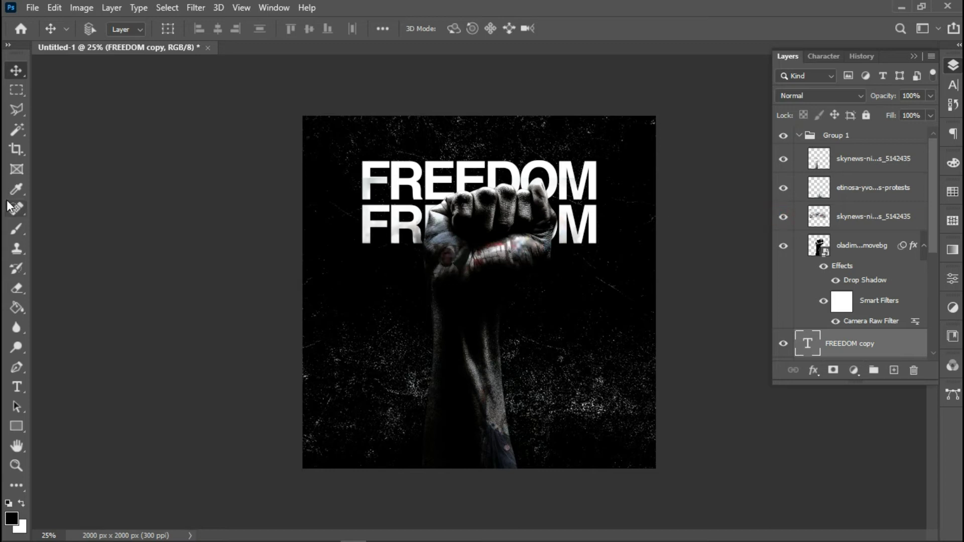
left_click(15, 290)
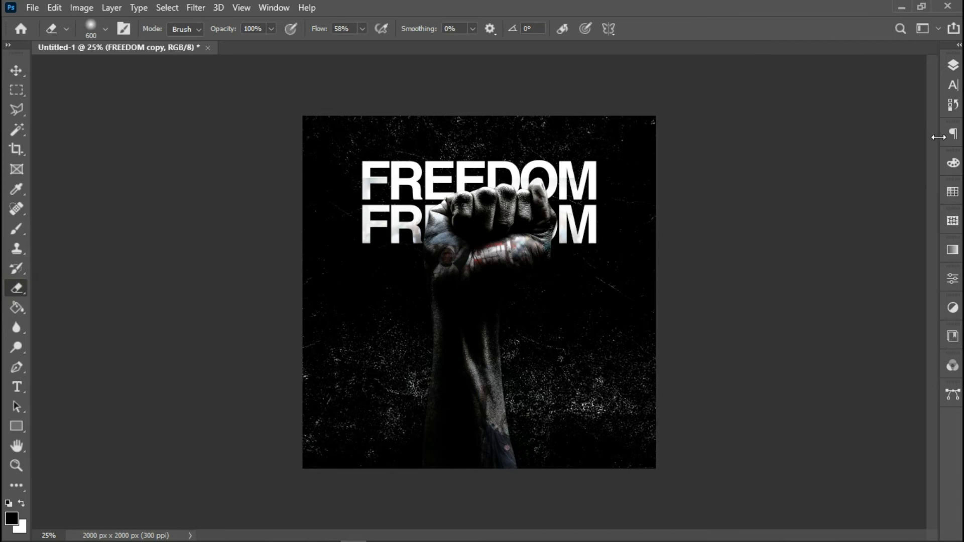
left_click(953, 65)
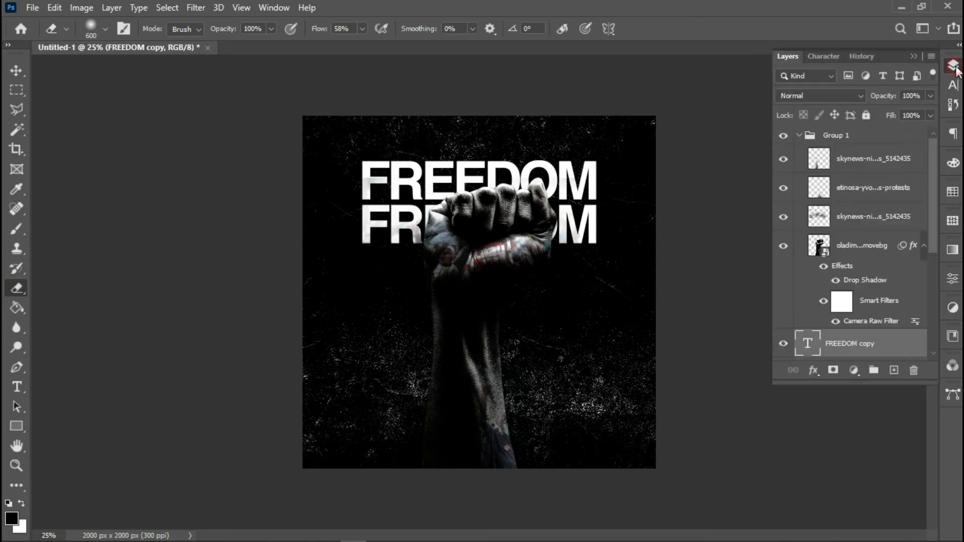
left_click(818, 222)
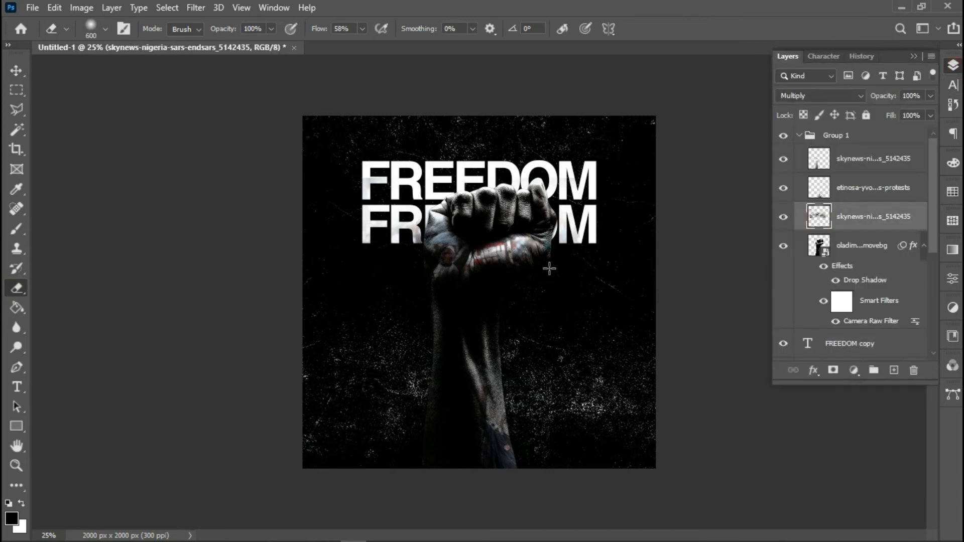
left_click(355, 251)
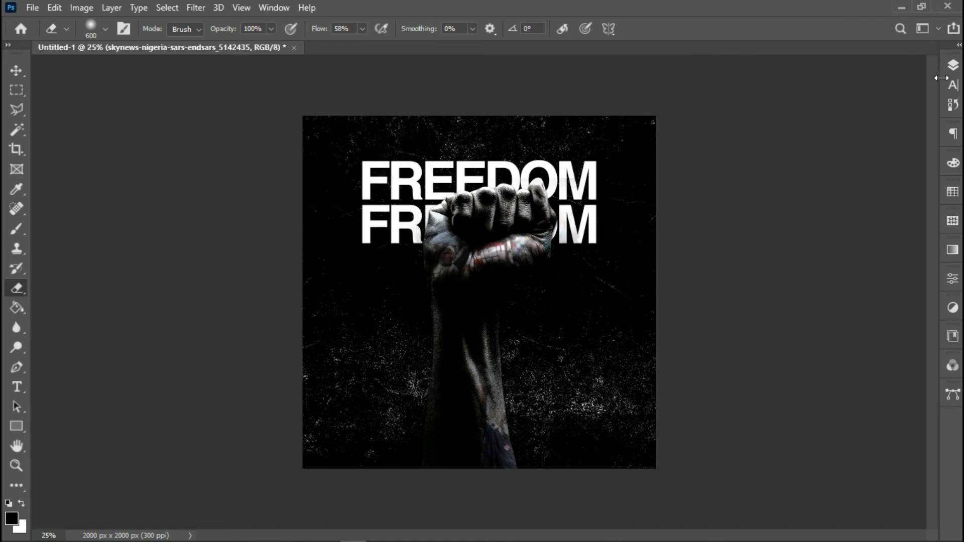
left_click(954, 66)
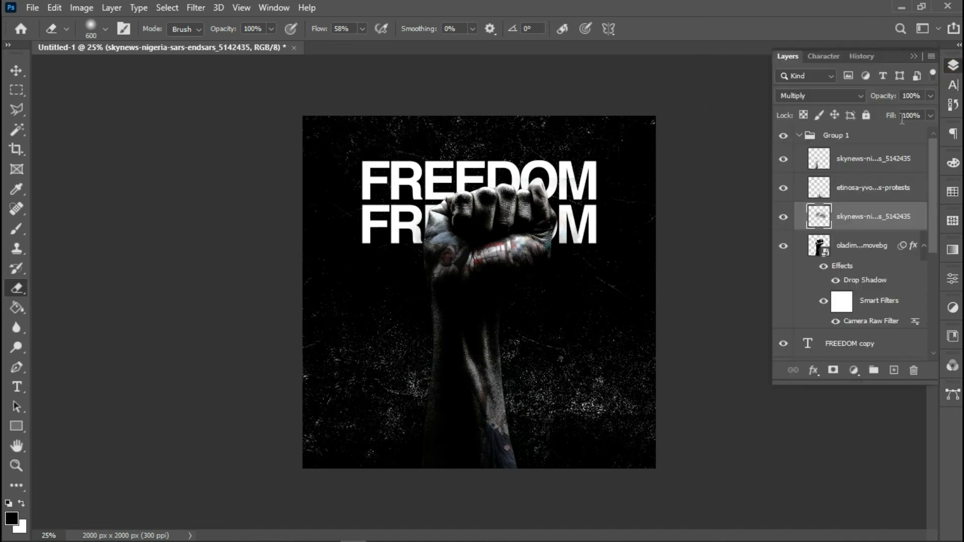
left_click(799, 136)
Duplicate the second FREEDOM line and move the copy straight down to form an evenly spaced third line.
left_click(853, 172)
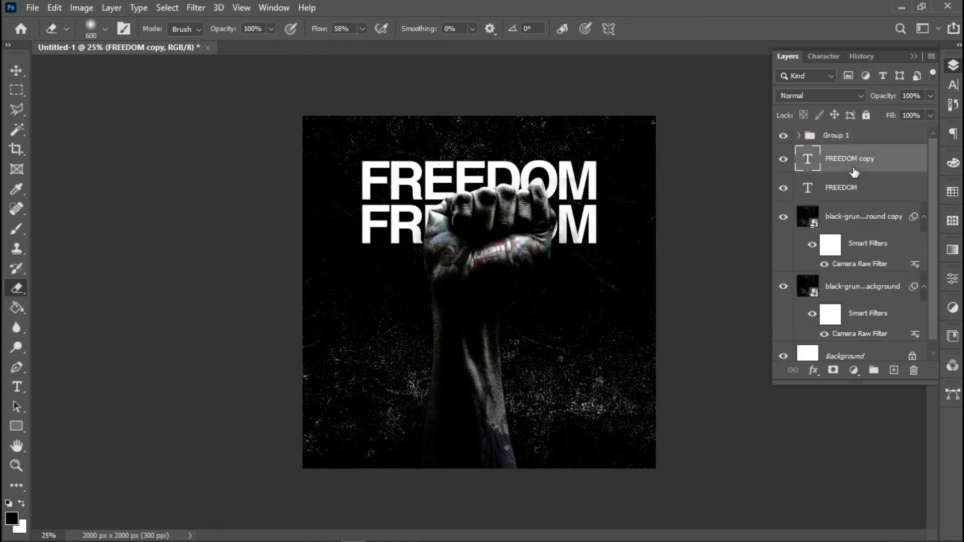
key("ctrl+j")
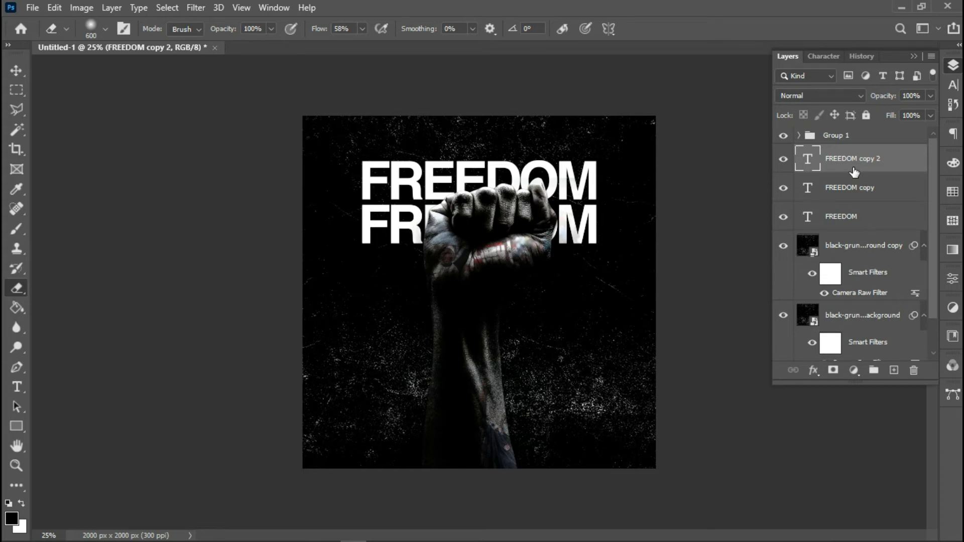
key("v")
key("shift+Down")
key("shift+Down")
key("shift+Down")
key("shift+Down")
key("shift+Down")
key("shift+Down")
key("shift+Down")
key("shift+Down")
key("shift+Down")
key("shift+Down")
key("shift+Down")
key("shift+Down")
key("shift+Down")
key("shift+Down")
key("shift+Down")
key("shift+Down")
key("shift+Down")
key("shift+Down")
key("shift+Down")
key("shift+Down")
key("shift+Down")
key("shift+Down")
key("shift+Down")
key("shift+Down")
key("shift+Down")
key("shift+Down")
key("shift+Down")
key("shift+Down")
key("shift+Down")
key("shift+Down")
key("shift+Down")
key("shift+Down")
key("shift+Down")
key("shift+Down")
key("shift+Up")
key("shift+Up")
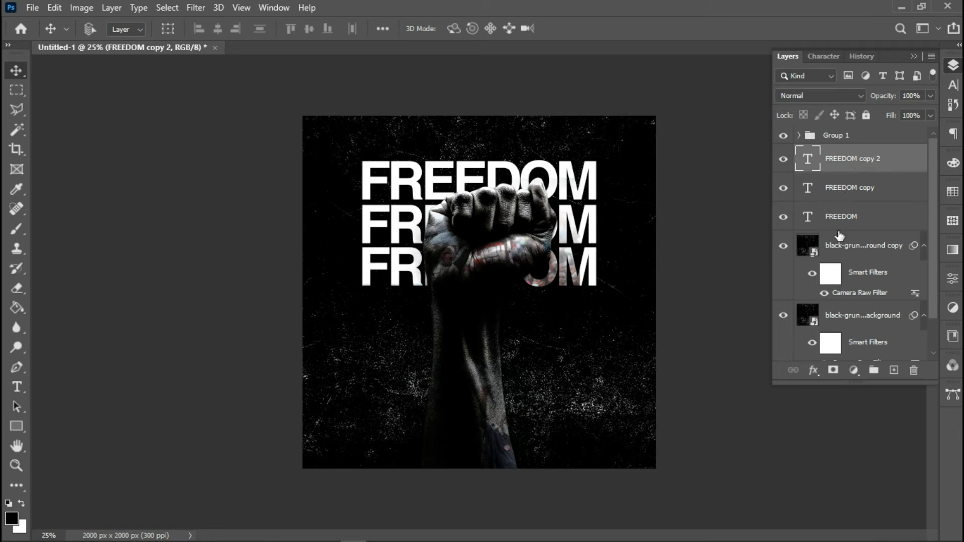
Erase the lower skynews crowd photo's spill outside the fist over the end of the third FREEDOM line.
left_click(798, 136)
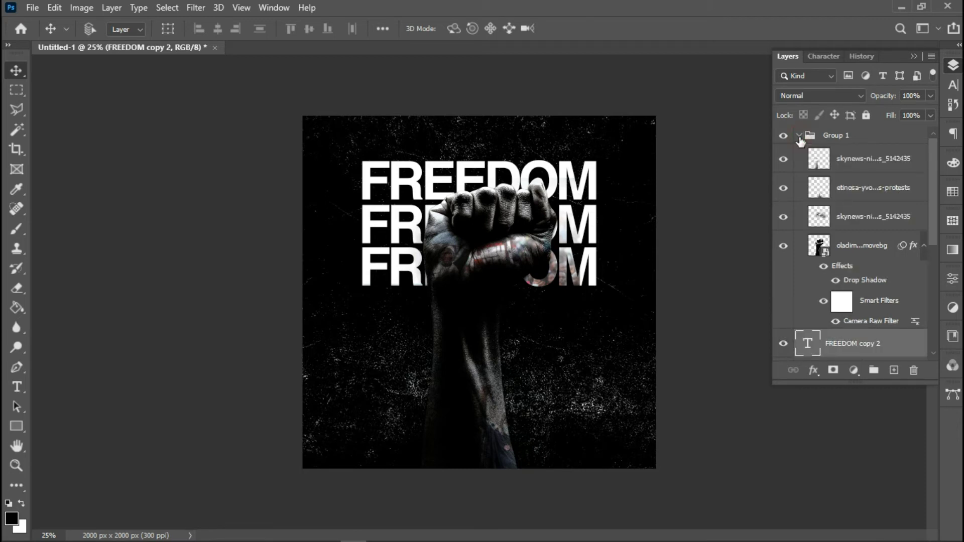
left_click(859, 222)
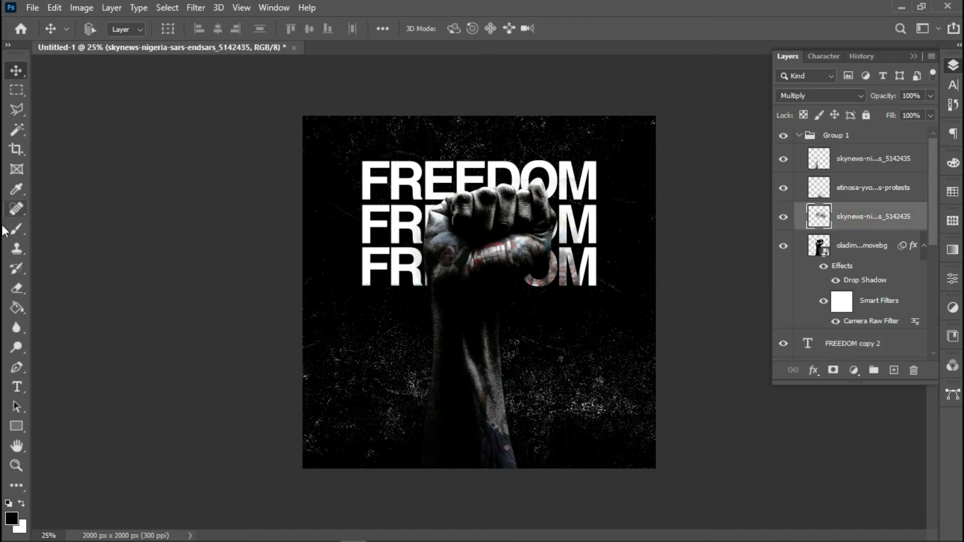
left_click(22, 281)
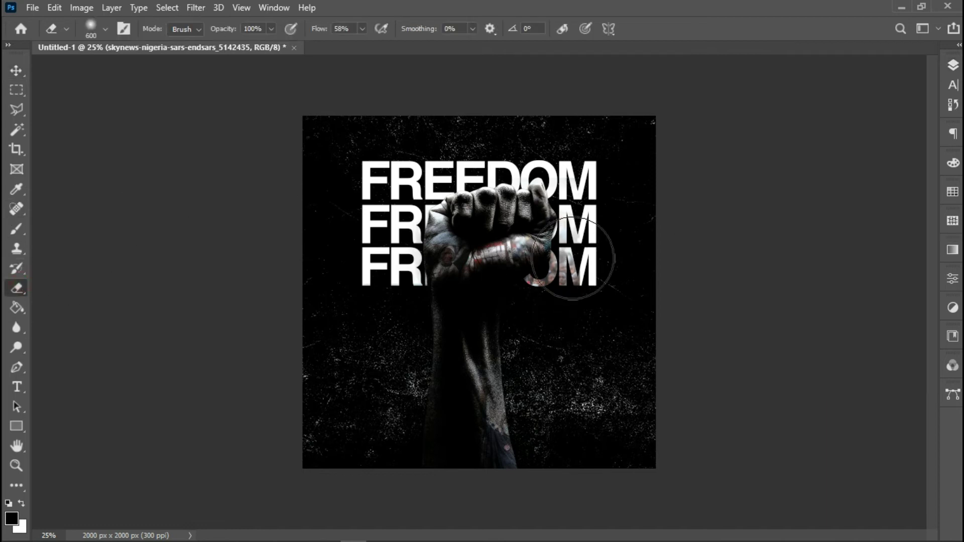
mouse_move(584, 267)
left_mouse_down()
mouse_move(575, 298)
mouse_move(556, 317)
mouse_move(570, 292)
mouse_move(550, 309)
mouse_move(589, 294)
left_mouse_up()
Duplicate the third FREEDOM line and move the copy straight down to form an evenly spaced fourth line.
left_click(955, 64)
scroll(856, 284, "down", 1)
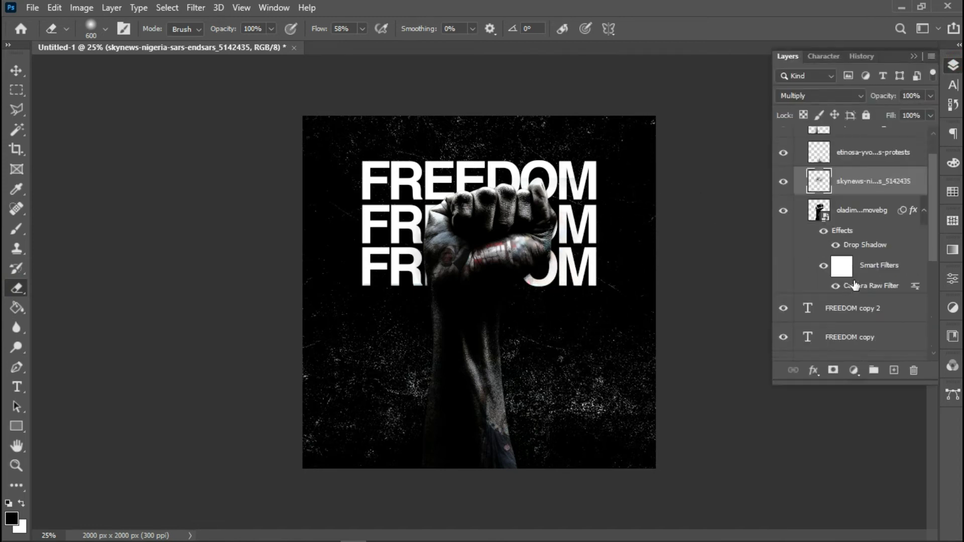
left_click(857, 313)
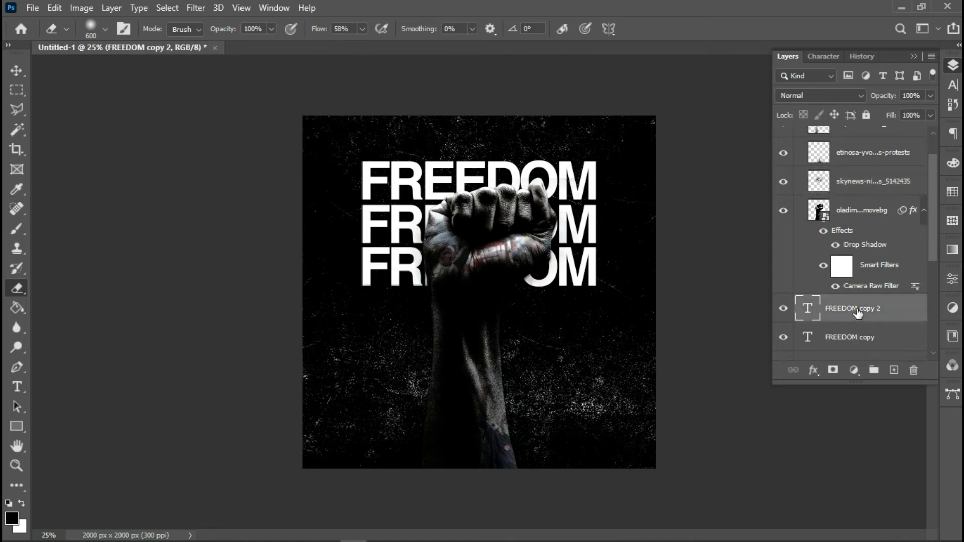
key("v")
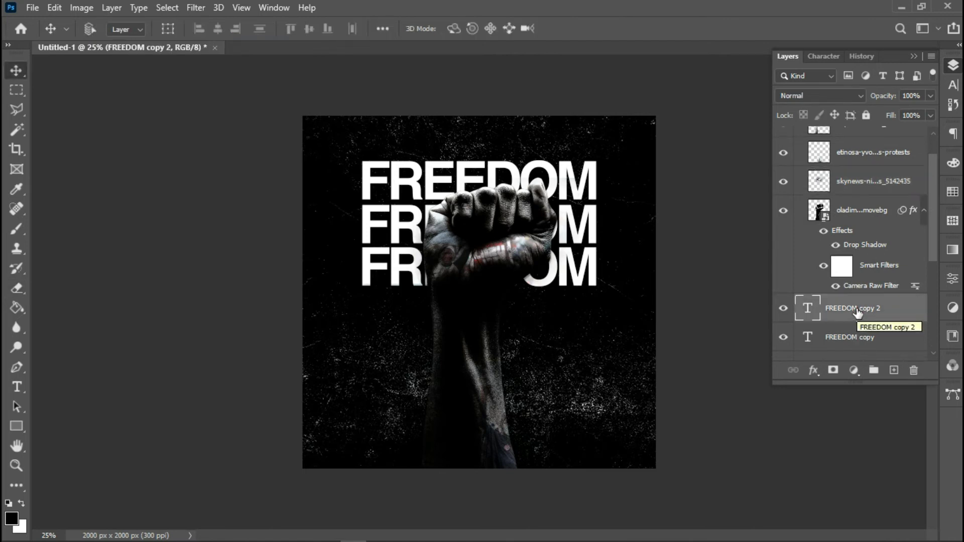
left_click(856, 310)
key("shift+Down")
key("shift+Down")
key("shift+Down")
key("shift+Down")
key("shift+Down")
key("shift+Down")
key("shift+Down")
key("shift+Down")
key("shift+Down")
key("shift+Down")
key("shift+Down")
key("shift+Down")
key("shift+Down")
key("shift+Down")
key("shift+Down")
key("shift+Down")
key("shift+Down")
key("shift+Down")
key("shift+Down")
key("shift+Down")
key("shift+Down")
key("shift+Down")
key("shift+Down")
key("shift+Down")
key("shift+Down")
key("shift+Down")
key("shift+Down")
key("shift+Down")
key("shift+Down")
key("shift+Down")
key("shift+Down")
key("shift+Down")
key("shift+Down")
key("shift+Down")
Duplicate the fourth FREEDOM line and move the copy straight down to form an evenly spaced fifth line.
key("ctrl")
left_click(857, 314)
key("shift+Down")
key("shift+Down")
key("shift+Down")
key("shift+Down")
key("shift+Down")
key("shift+Down")
key("shift+Down")
key("shift+Down")
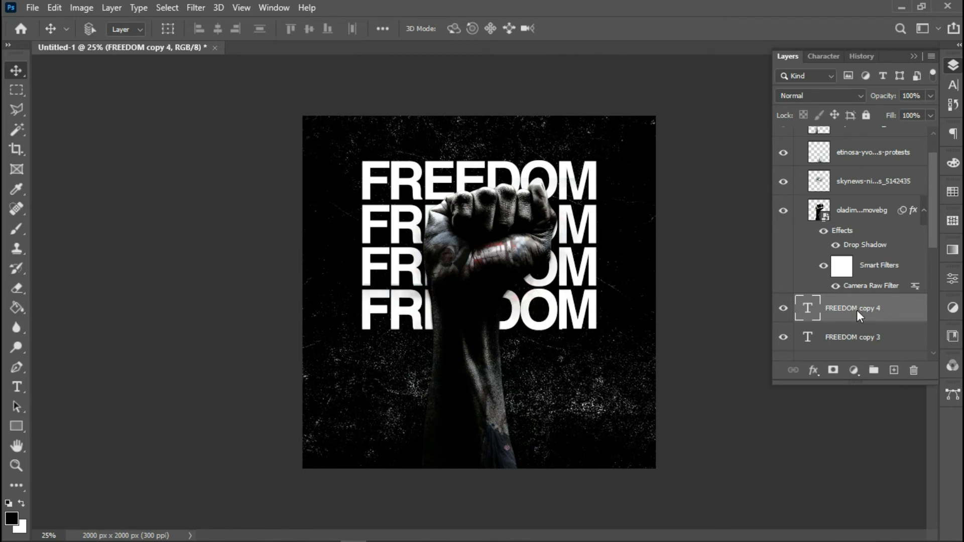
key("shift+Down")
key("shift+Down")
key("shift+Down")
key("shift+Down")
key("shift+Down")
key("shift+Down")
key("shift+Down")
key("shift+Down")
key("shift+Down")
key("shift+Down")
key("shift+Down")
key("shift+Down")
key("shift+Down")
key("shift+Down")
key("shift+Down")
key("shift+Down")
key("shift+Down")
key("shift+Down")
key("shift+Down")
key("shift+Down")
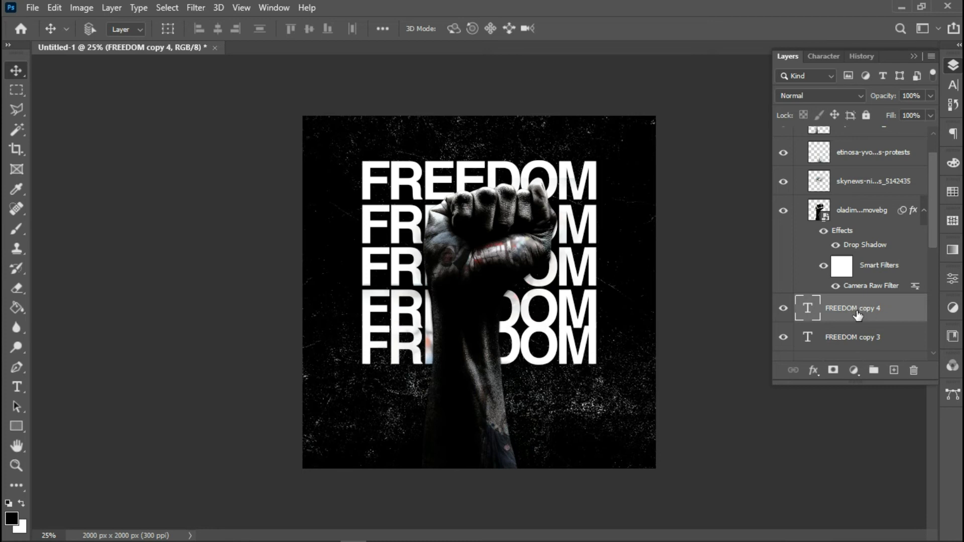
key("shift+Down")
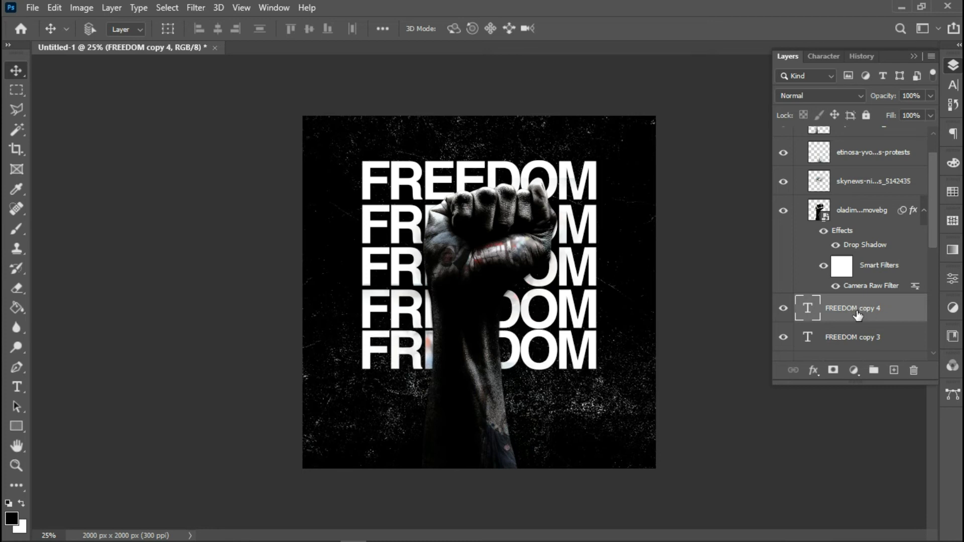
Duplicate the fifth FREEDOM line and move the copy straight down to form an evenly spaced sixth line.
key("ctrl+j")
key("shift+Down")
key("shift+Down")
key("shift+Down")
key("shift+Down")
key("shift+Down")
key("shift+Down")
key("shift+Down")
key("shift+Down")
key("shift+Down")
key("shift+Down")
key("shift+Down")
key("shift+Down")
key("shift+Down")
key("shift+Down")
key("shift+Down")
key("shift+Down")
key("shift+Down")
key("shift+Down")
key("shift+Down")
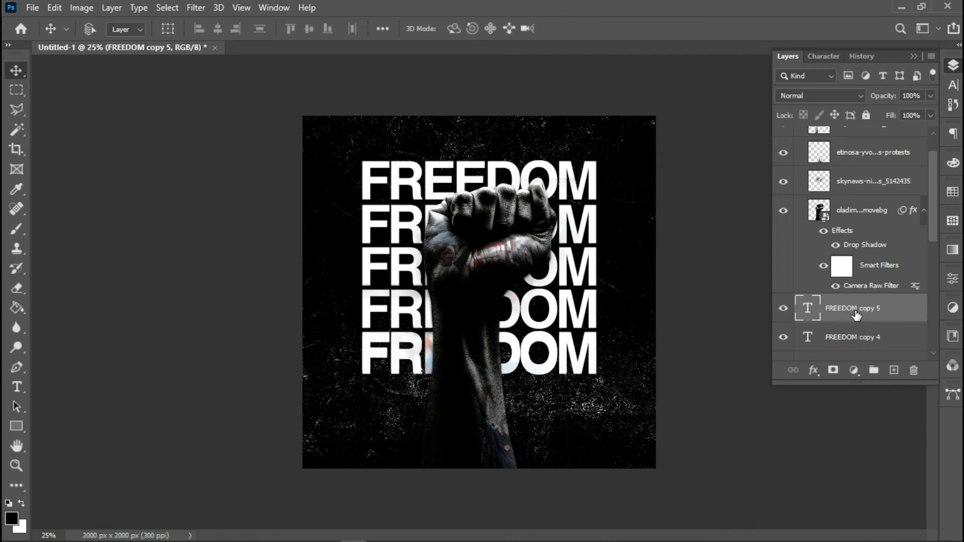
key("shift+Down")
key("shift+Down")
key("shift+Down")
key("shift+Down")
key("shift+Down")
key("shift+Down")
key("shift+Down")
key("shift+Down")
key("shift+Down")
key("shift+Down")
key("shift+Down")
key("shift+Down")
key("shift+Down")
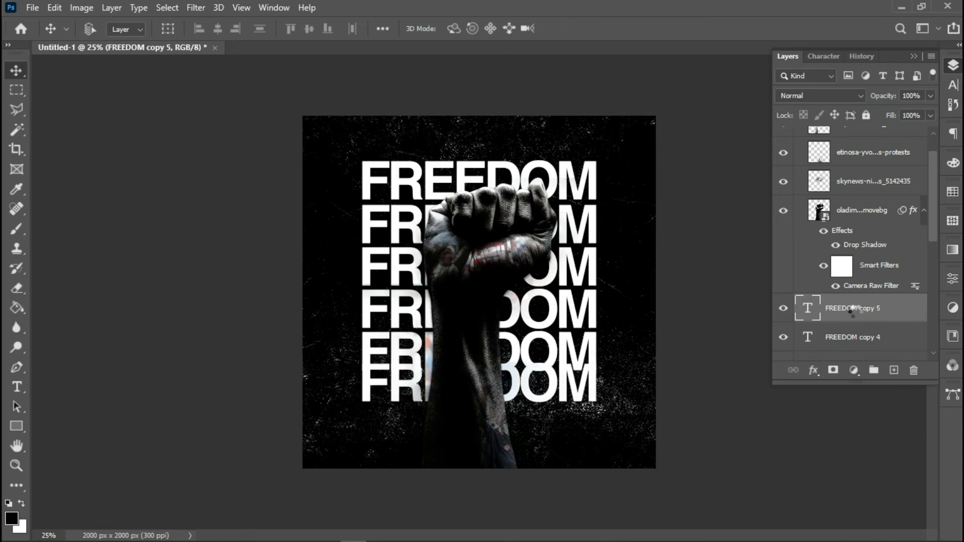
key("shift+Down")
key("shift+Down")
key("shift+Down")
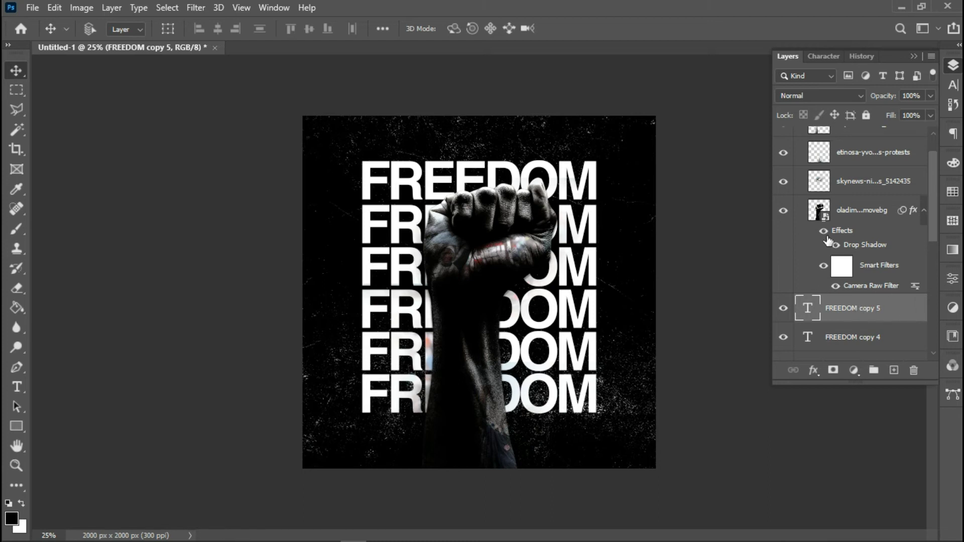
Try to erase the colored crowd spill beside the forearm over the fifth FREEDOM line on the lower skynews photo layer.
left_click(848, 187)
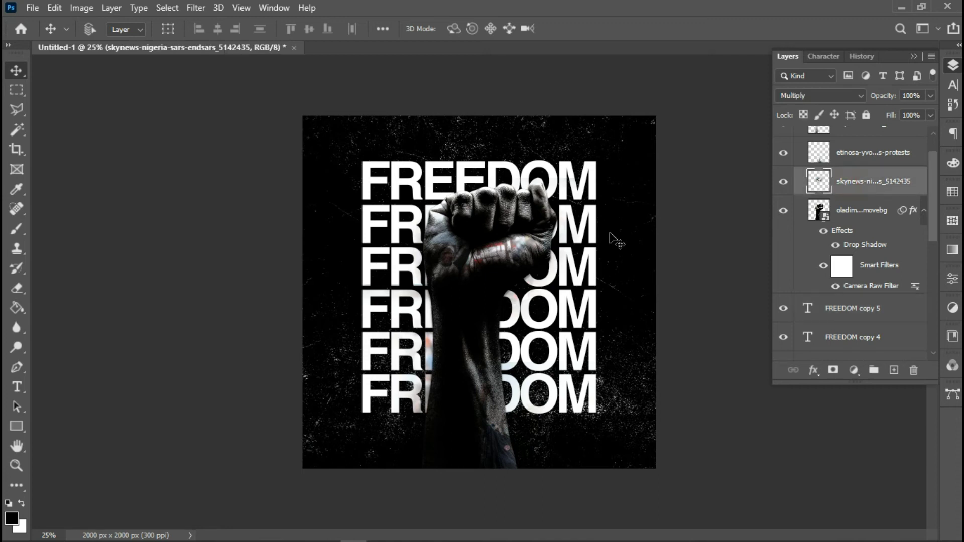
left_click(22, 287)
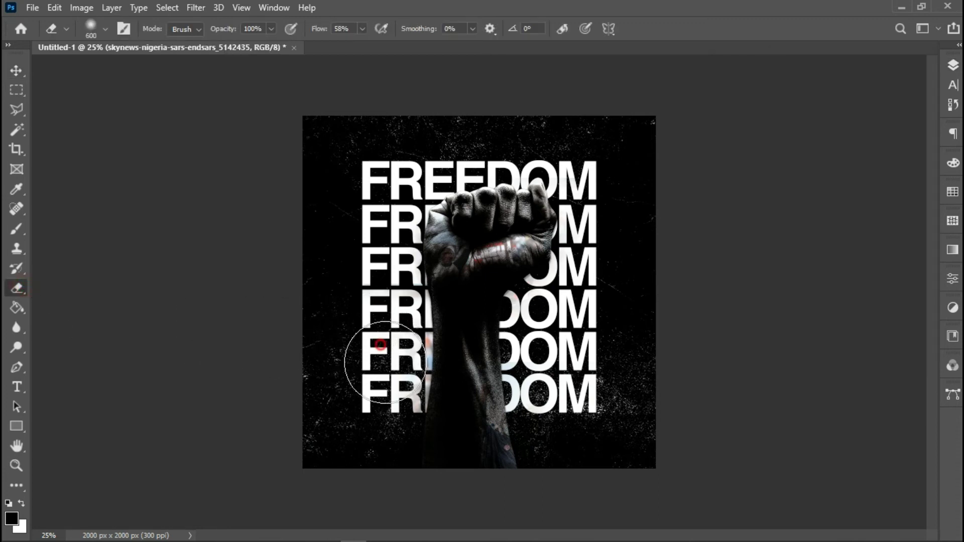
left_click(952, 64)
scroll(819, 184, "up", 1)
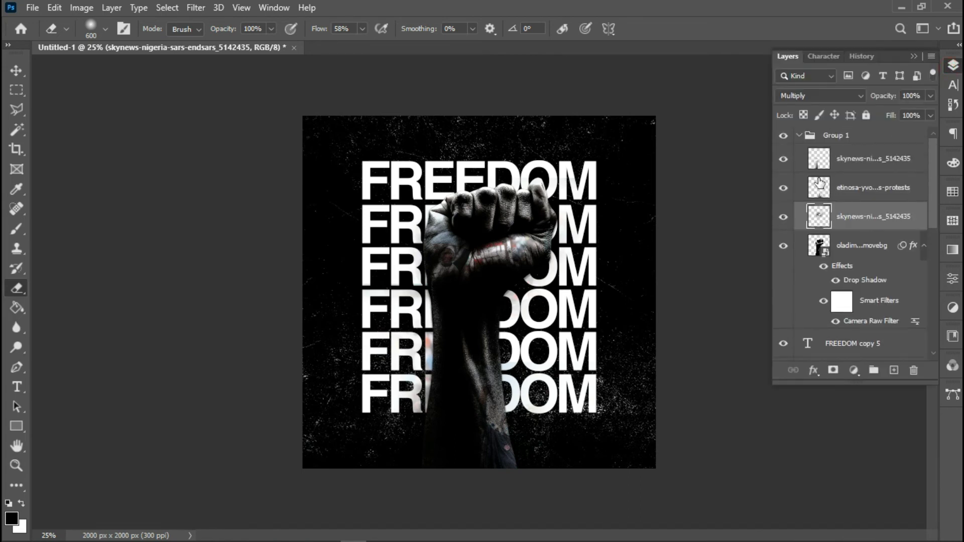
Toggle the crowd photo layers to find the spill's source, and erase it beside the forearm on the uppermost skynews layer.
left_click(795, 193)
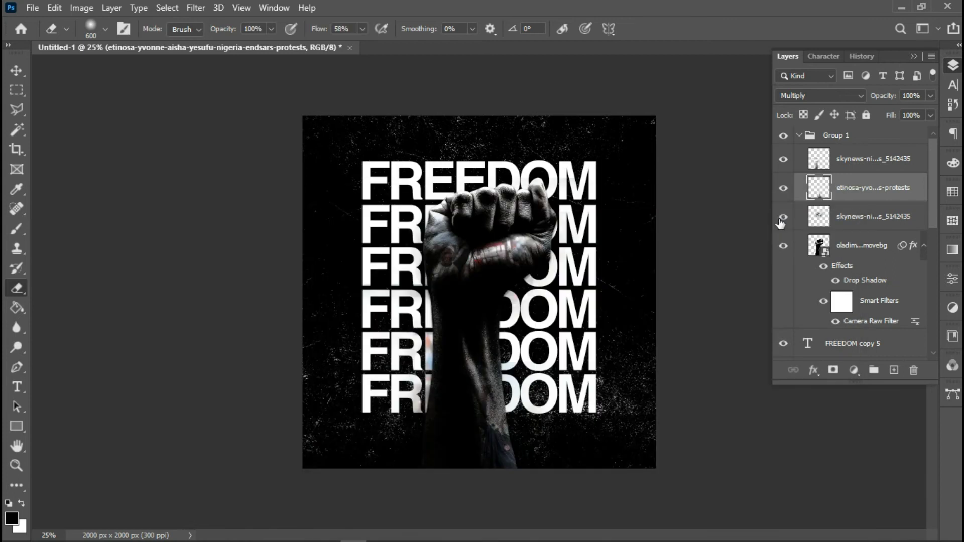
left_click(783, 217)
left_click(783, 217)
left_click(783, 217)
left_click(782, 217)
left_click(783, 217)
left_click(782, 217)
left_click(783, 159)
left_click(837, 169)
key("F7")
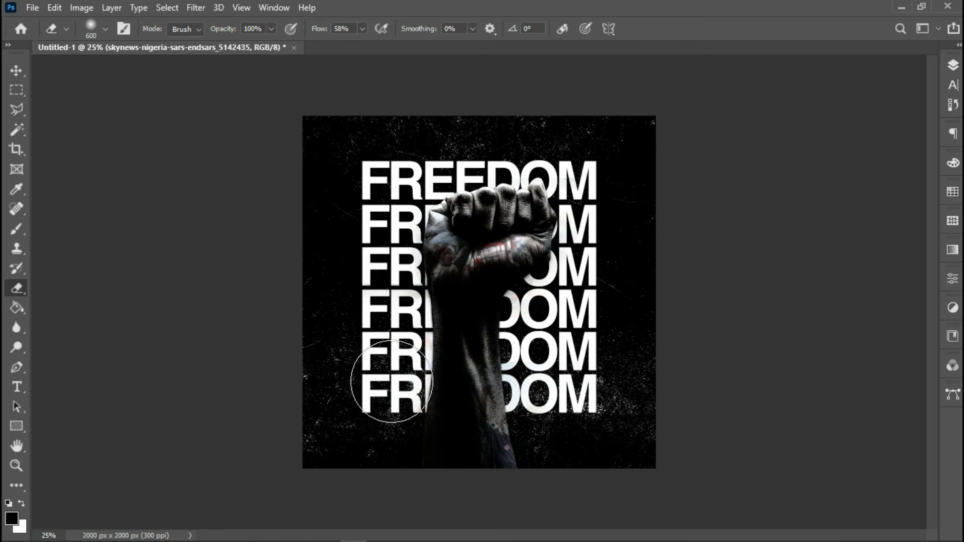
Select only the six FREEDOM text layers and merge them into a single layer.
left_click(959, 72)
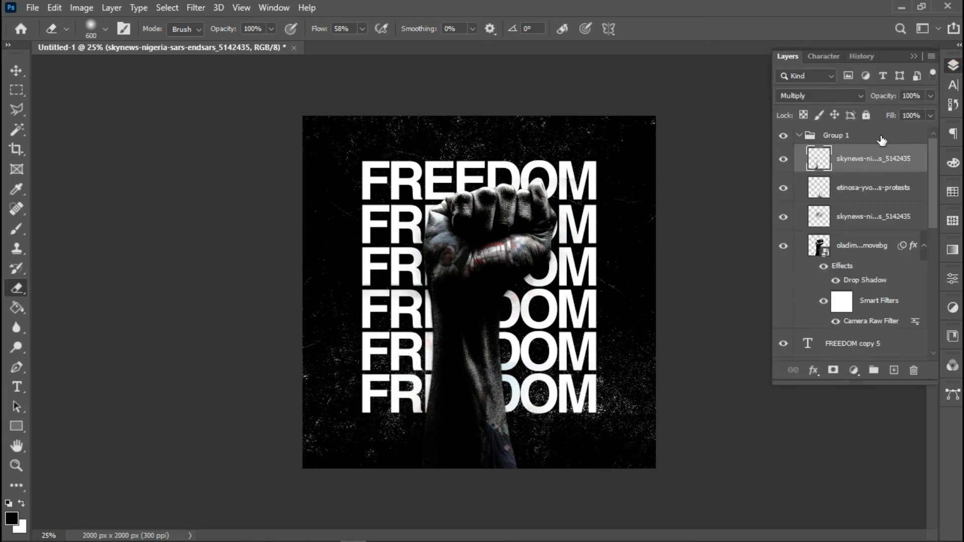
scroll(866, 248, "down", 3)
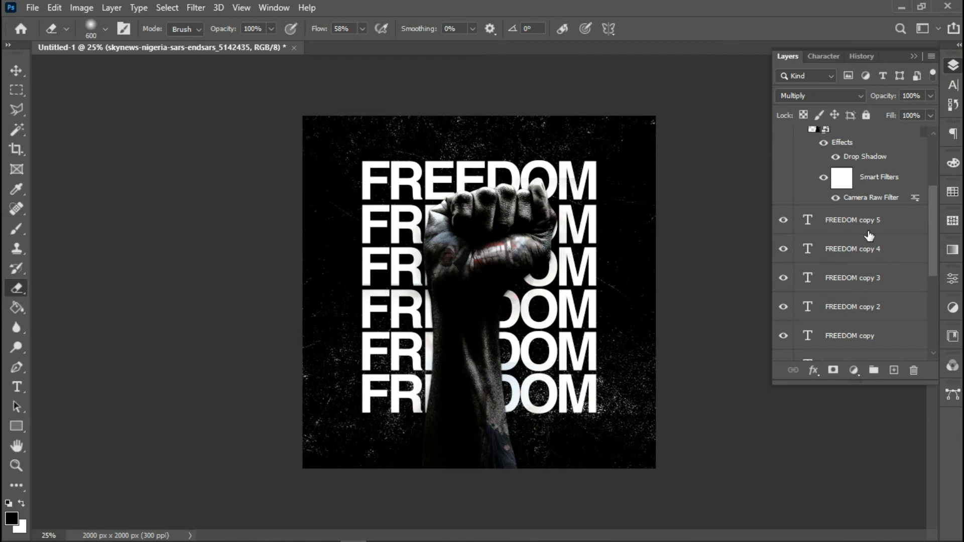
left_click(858, 231)
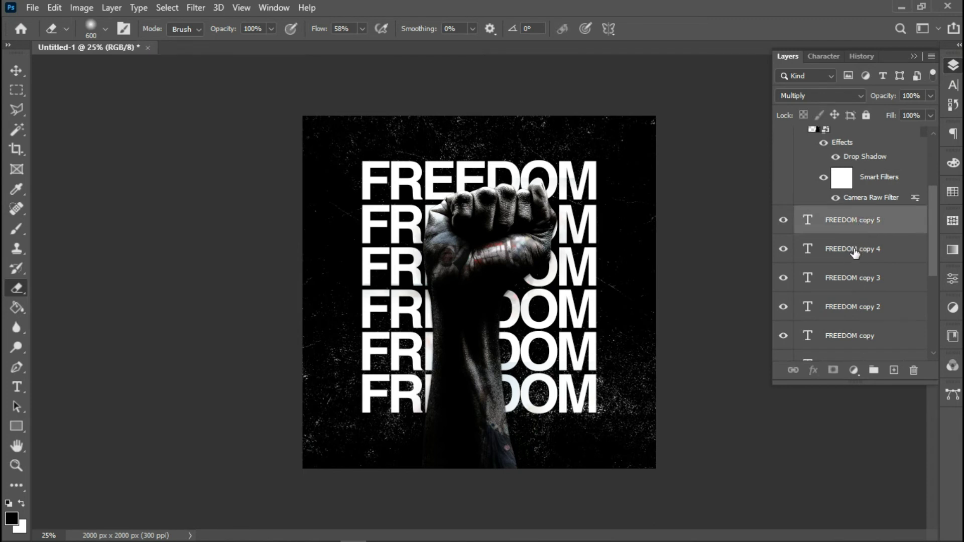
left_click(879, 254, "ctrl")
left_click(873, 280, "ctrl")
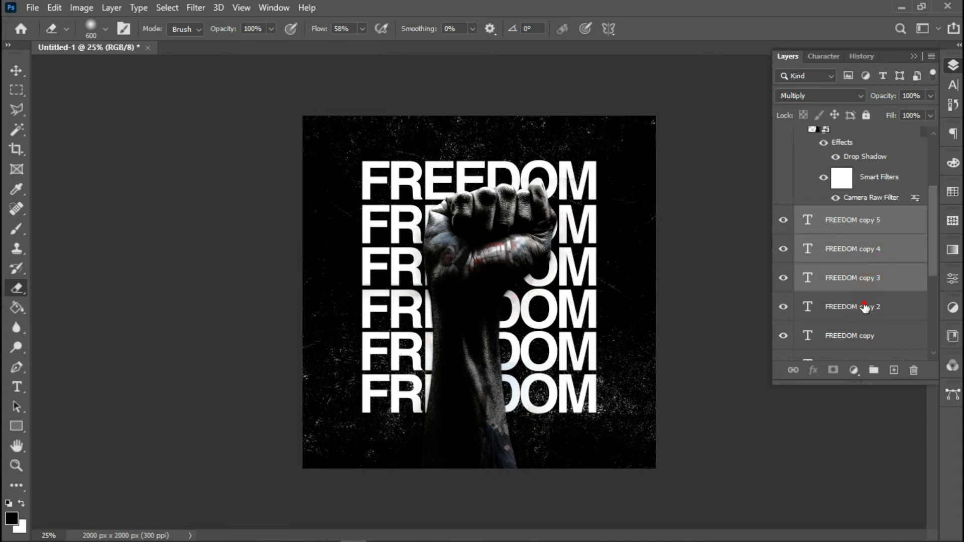
left_click(866, 308, "ctrl")
left_click(856, 336, "ctrl")
scroll(856, 336, "down", 1)
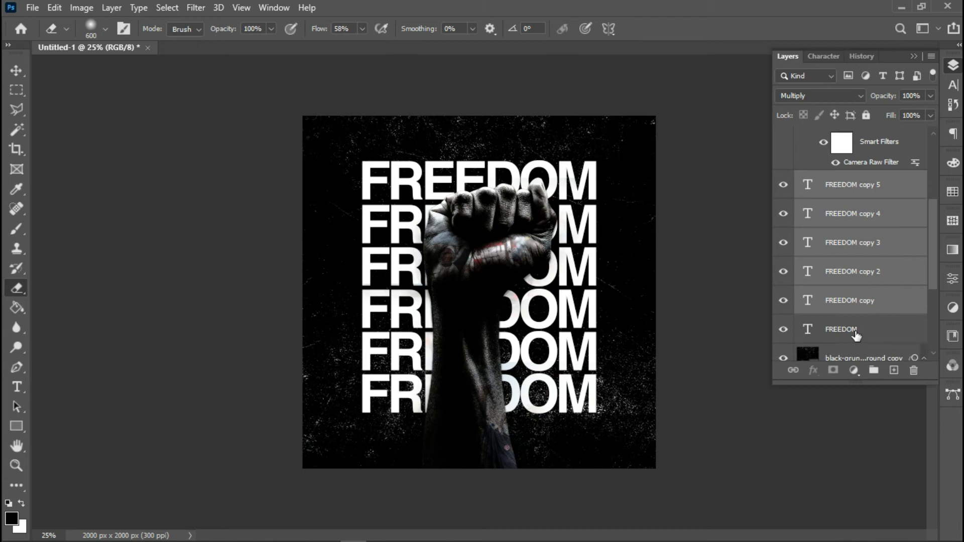
left_click(855, 335, "ctrl")
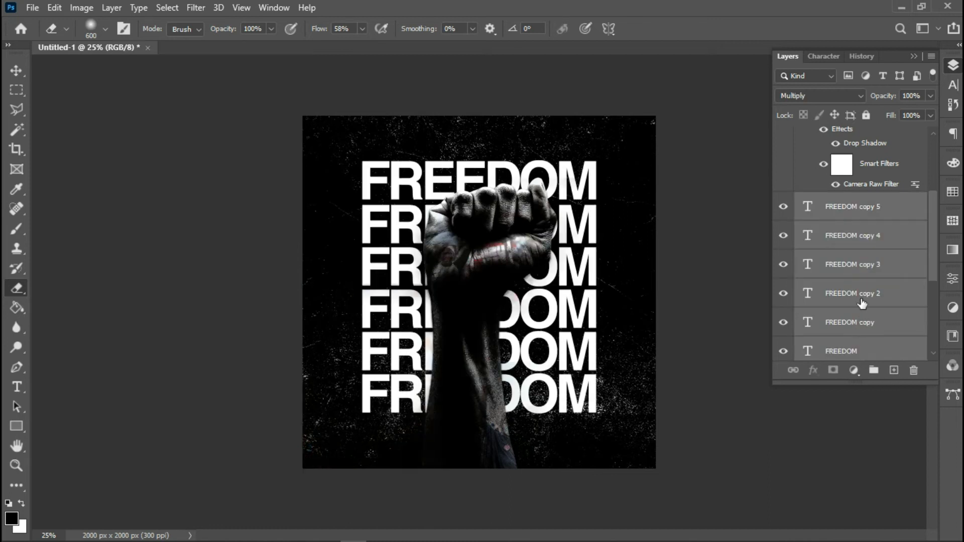
scroll(861, 303, "down", 1)
scroll(862, 303, "up", 6)
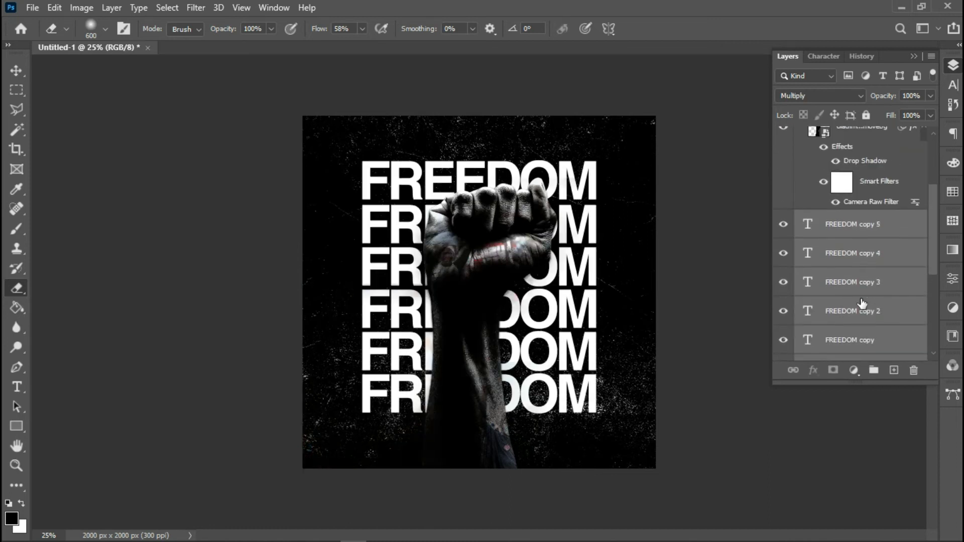
scroll(861, 303, "up", 1)
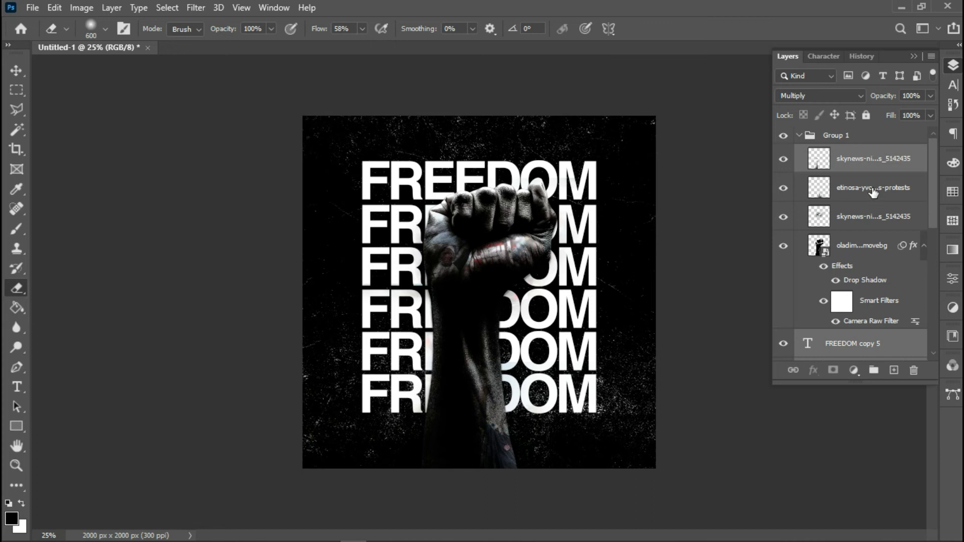
scroll(843, 316, "down", 3)
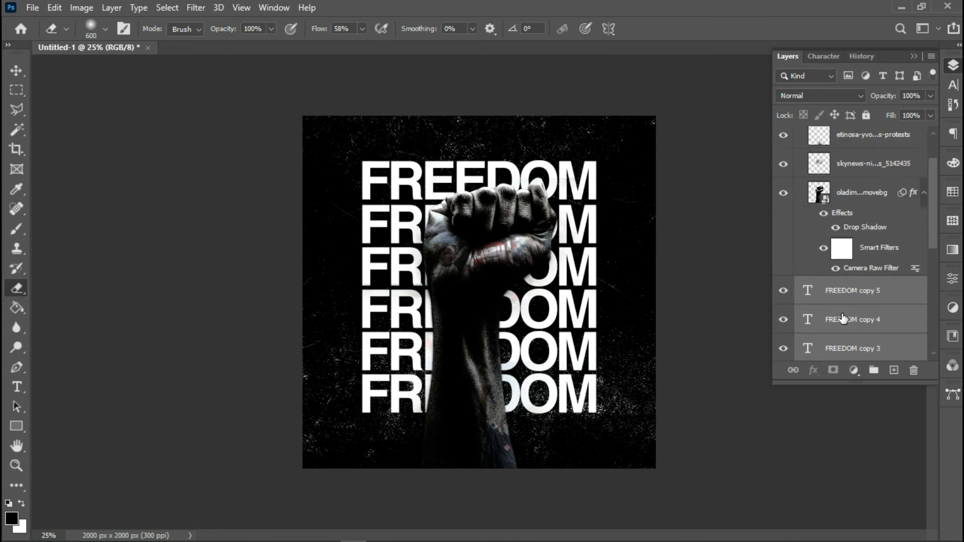
key("ctrl+e")
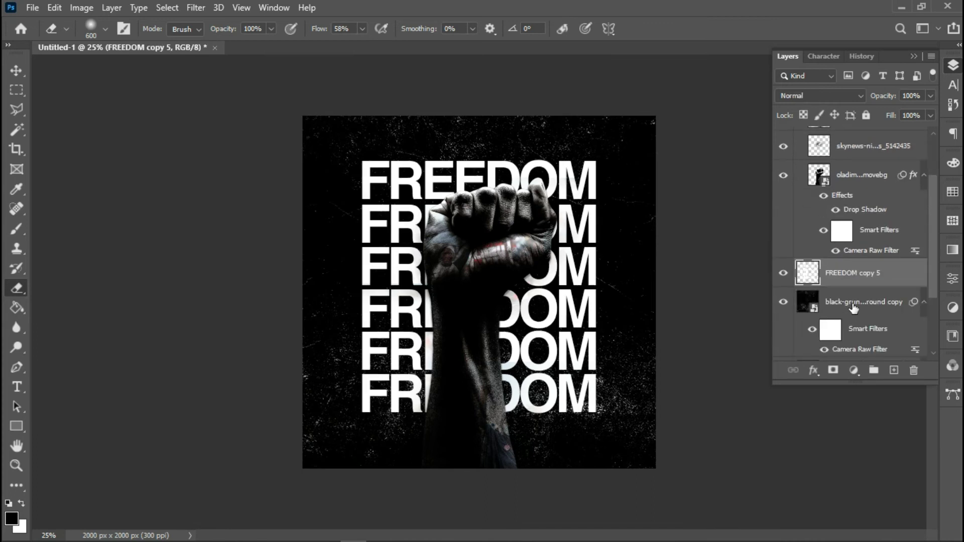
Collapse the fist group, duplicate the Hard Light black grunge copy layer, and place the duplicate directly above the merged FREEDOM layer.
scroll(856, 301, "up", 3)
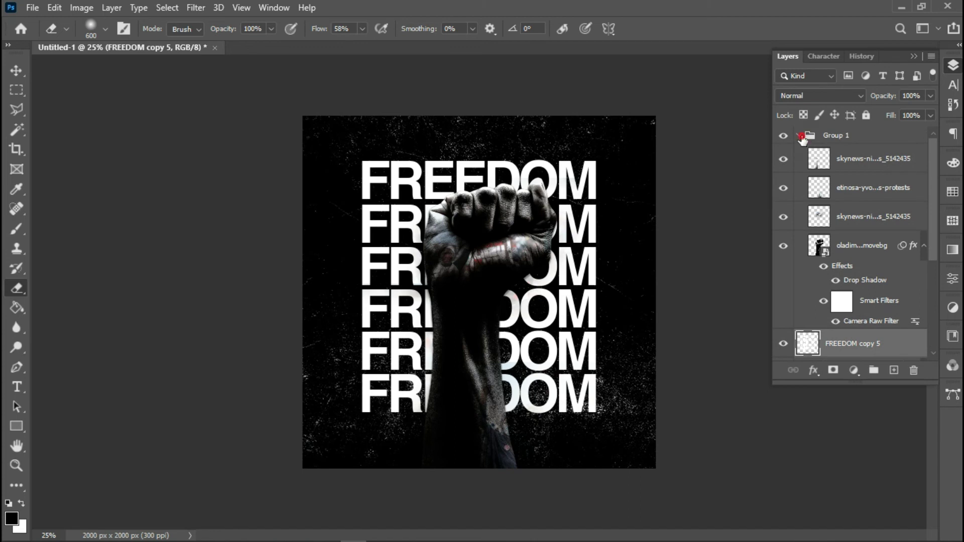
left_click(800, 136)
left_click(848, 190)
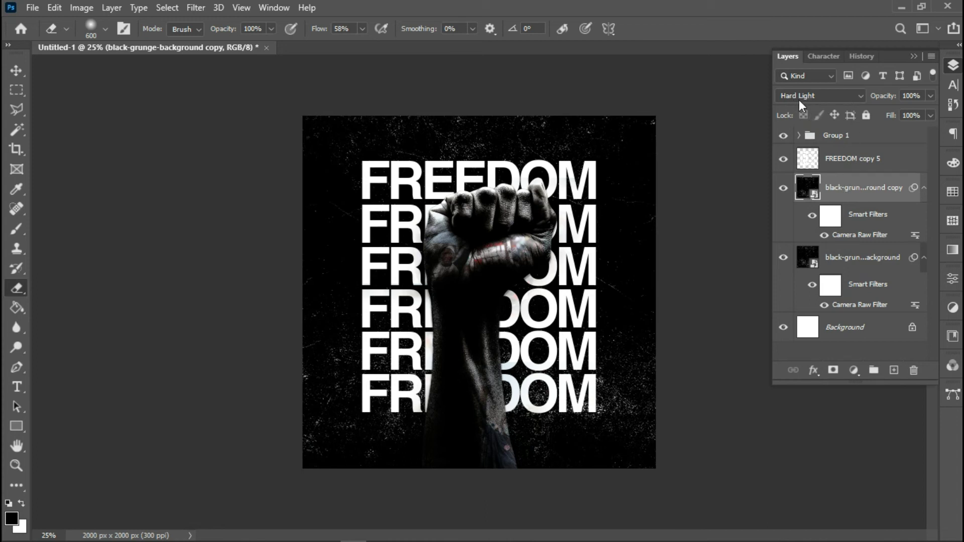
key("ctrl+j")
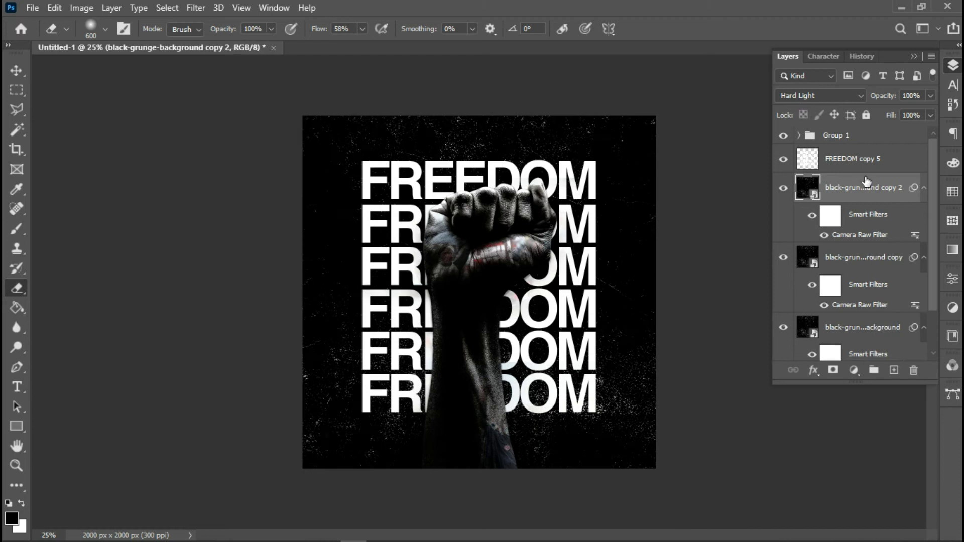
left_click_drag(864, 189, 860, 156)
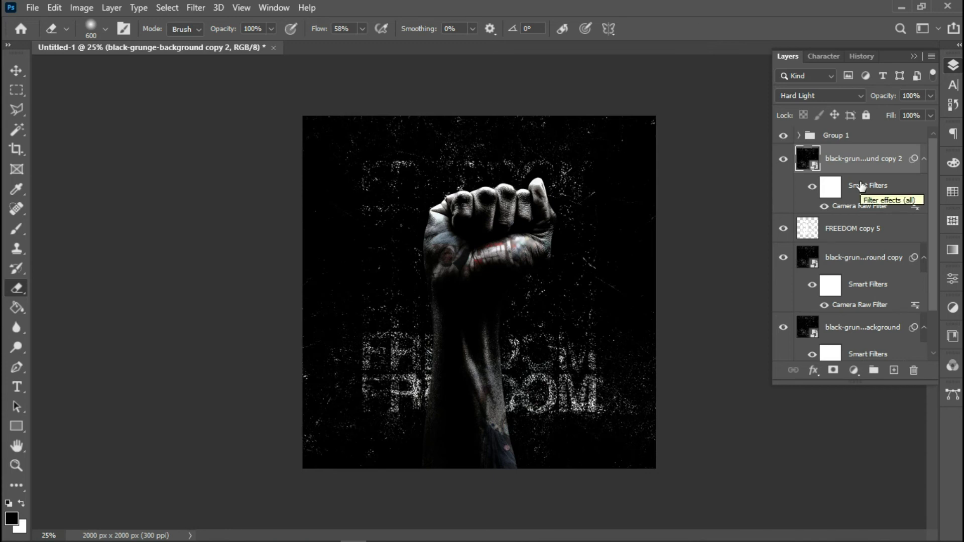
Flip the topmost black grunge copy both horizontally and vertically above the merged FREEDOM layer.
key("ctrl+t")
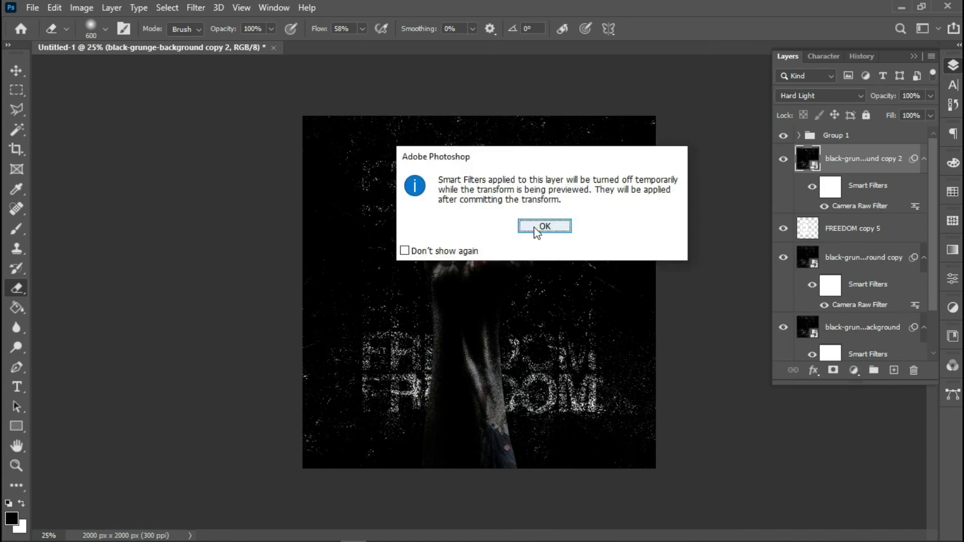
left_click(543, 226)
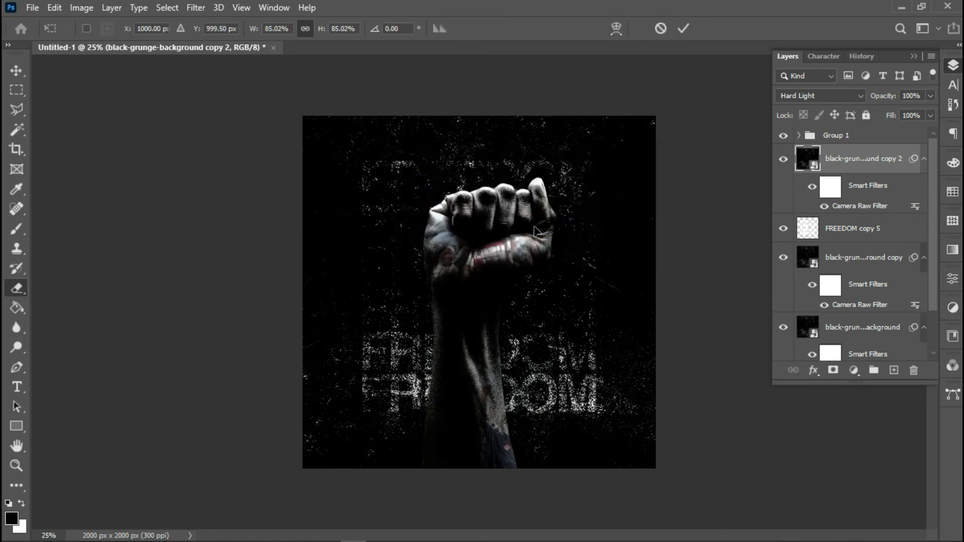
right_click(554, 287)
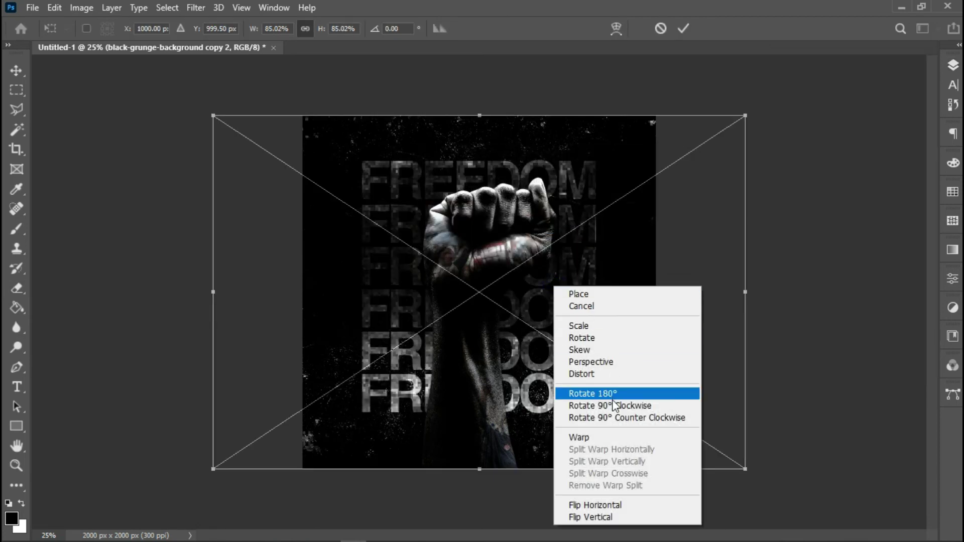
left_click(610, 505)
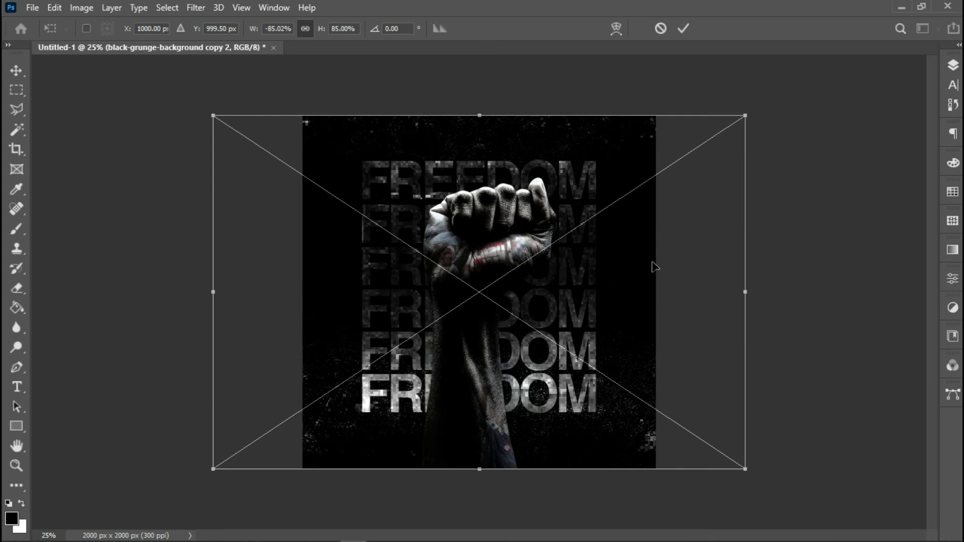
right_click(588, 368)
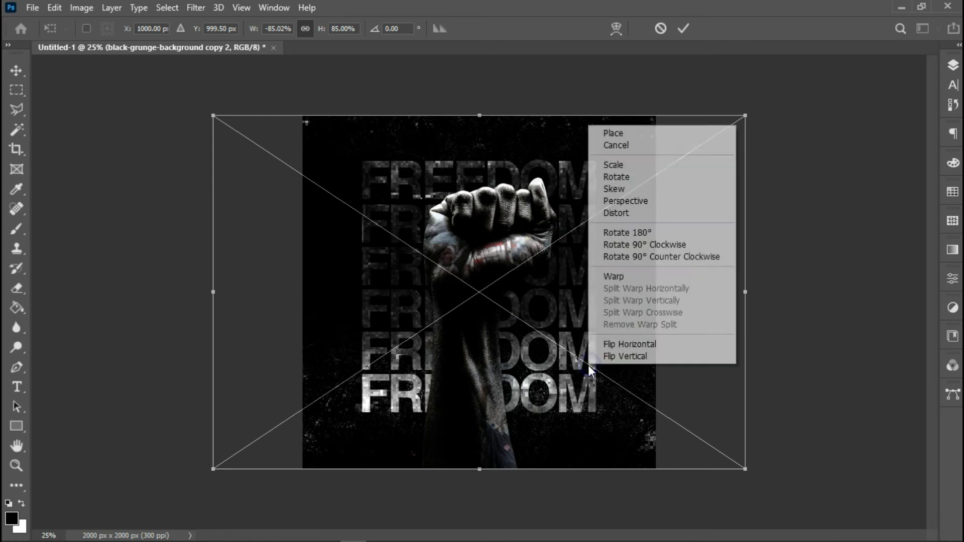
left_click(630, 357)
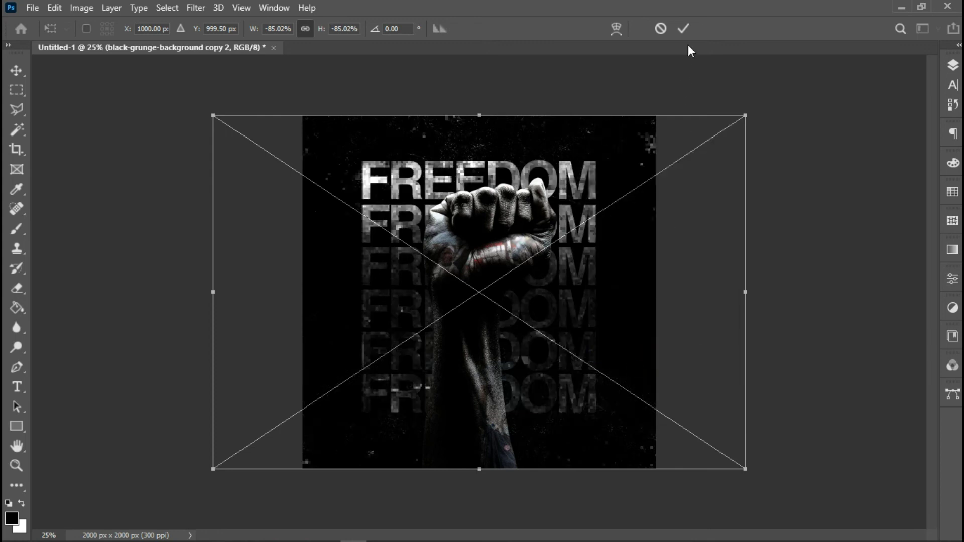
left_click(684, 28)
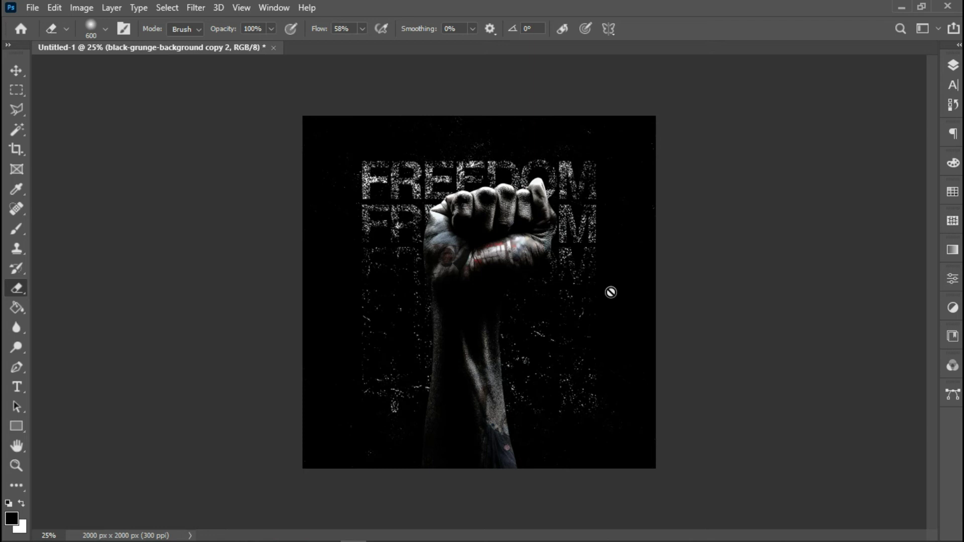
Clip the flipped black grunge copy to the merged FREEDOM layer with a clipping mask.
left_click(952, 65)
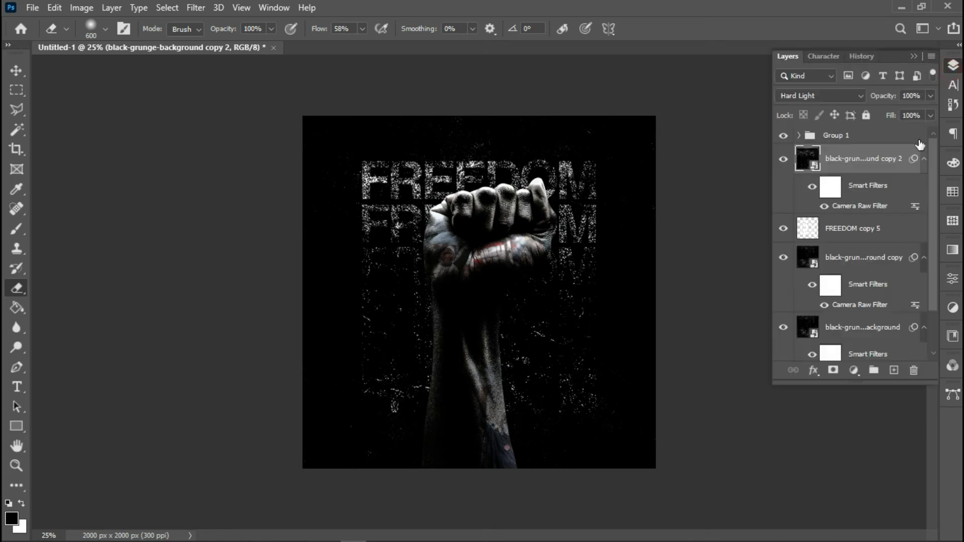
right_click(864, 166)
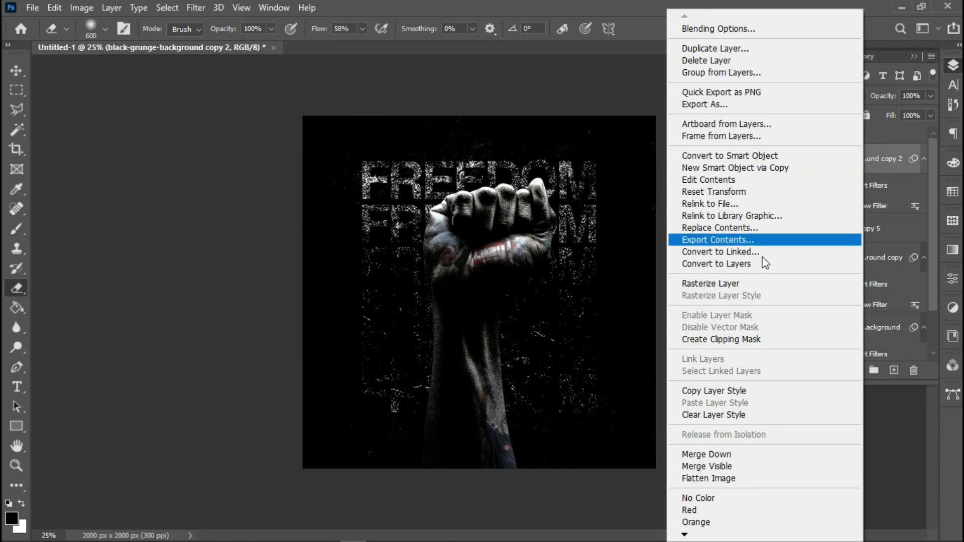
left_click(747, 341)
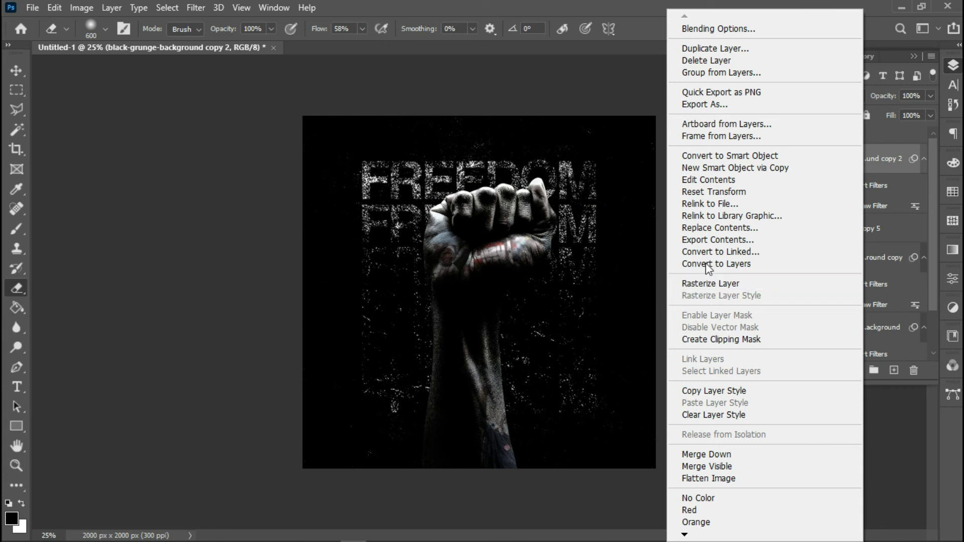
left_click(723, 339)
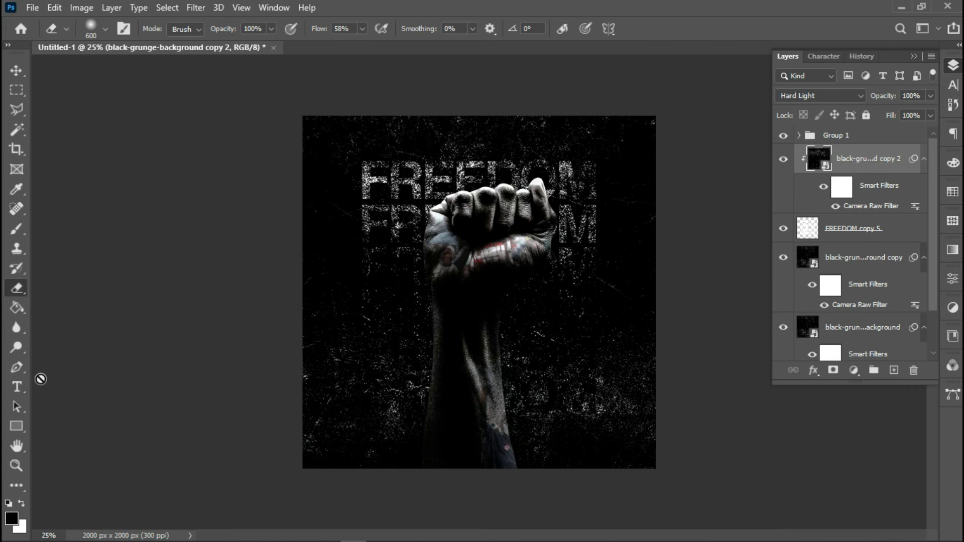
key("F7")
Add the two-line white quote "Freed is not too much / to ask - Anonymous" near the poster's upper edge.
left_click(18, 387)
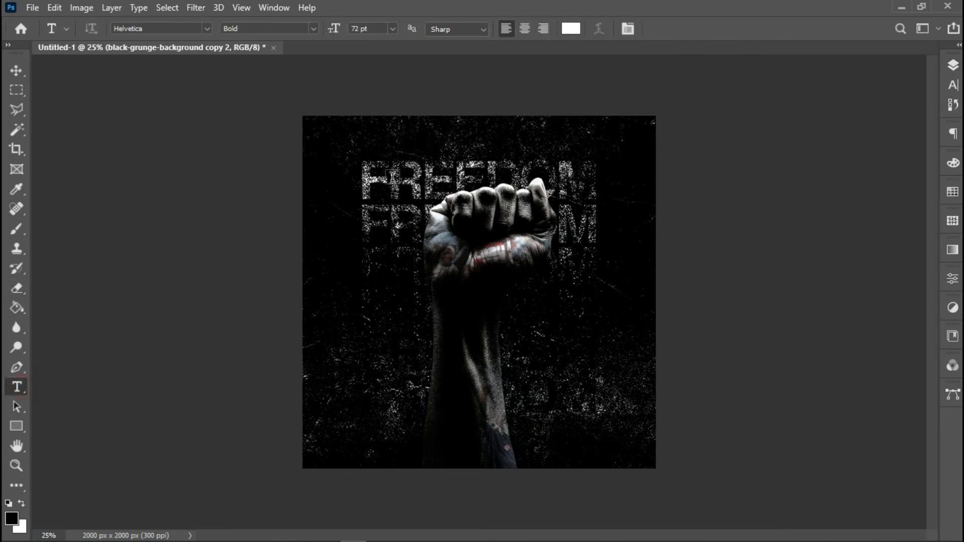
left_click(414, 138)
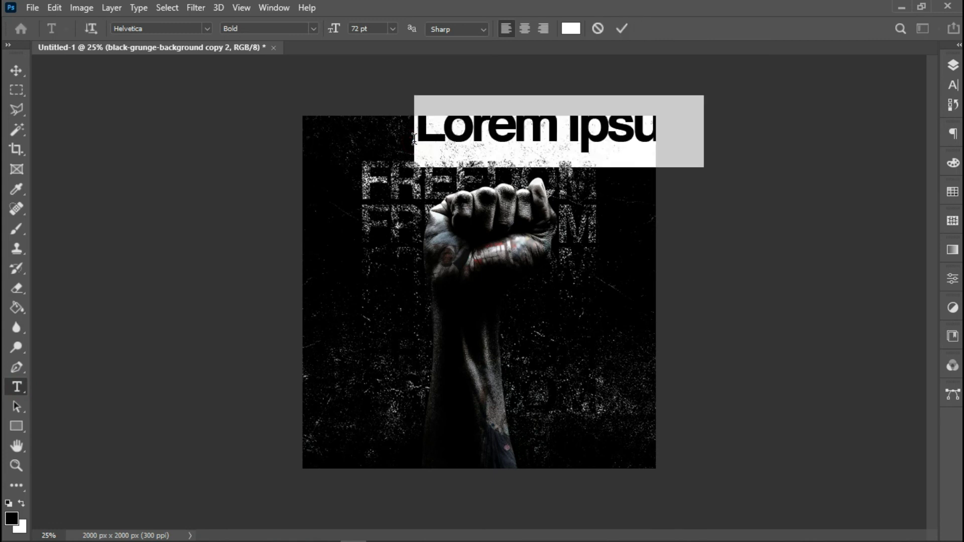
type("Freed Is no")
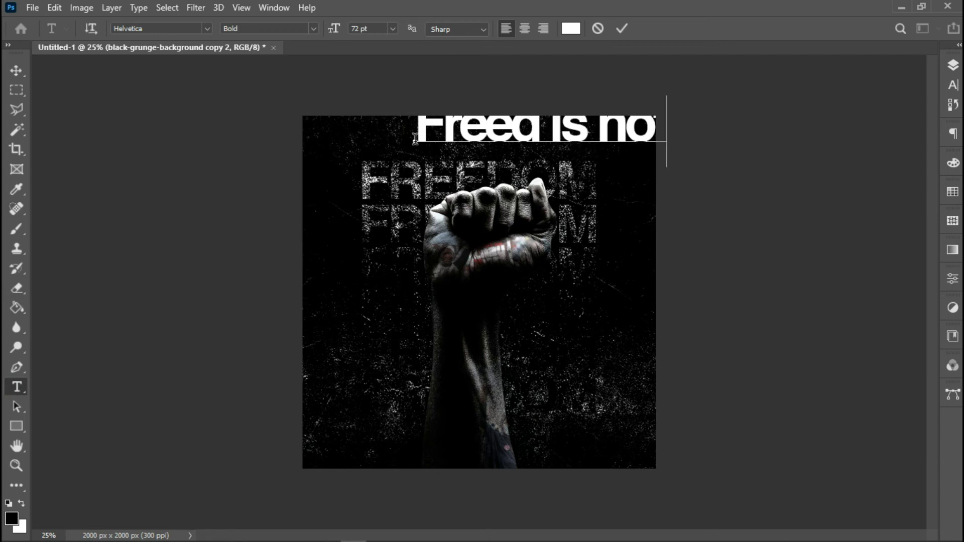
type(" free for all")
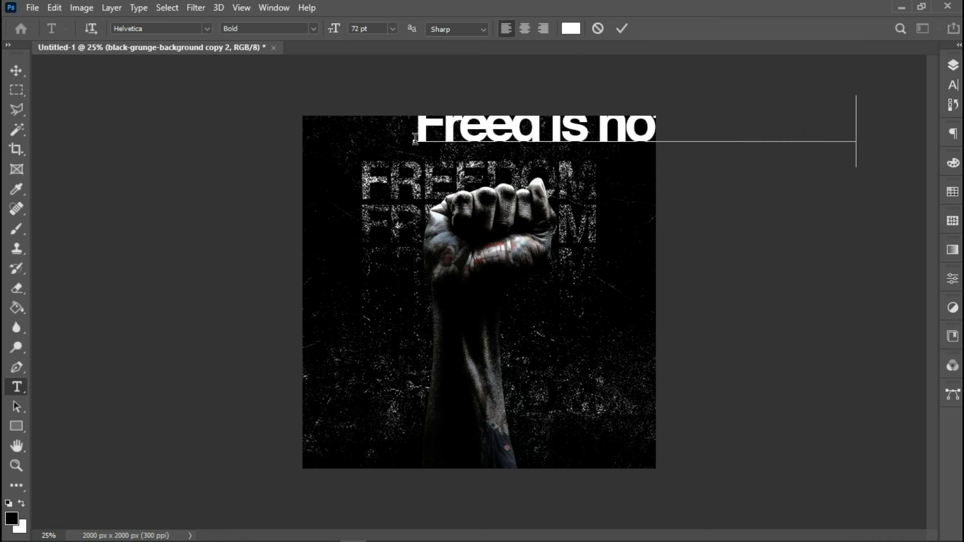
key("Return")
type("to us")
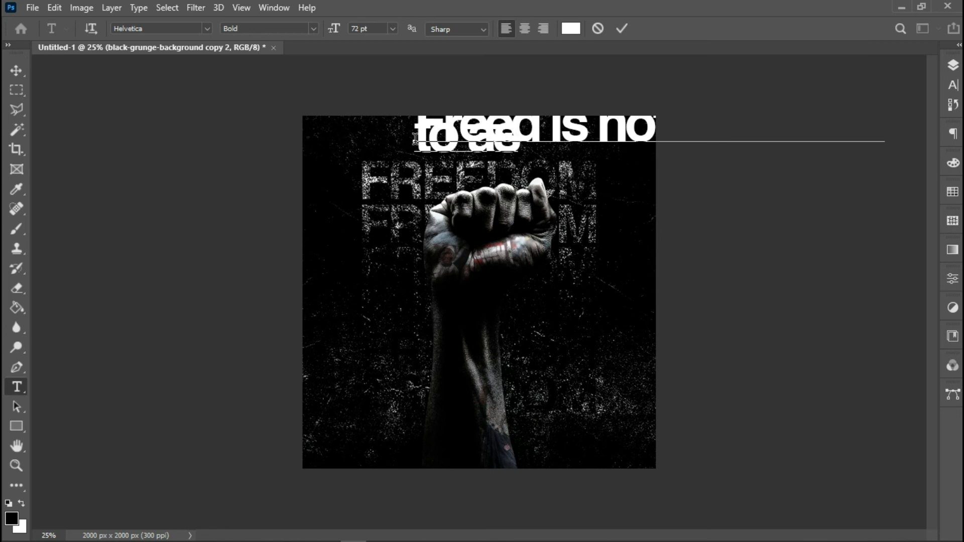
type("k")
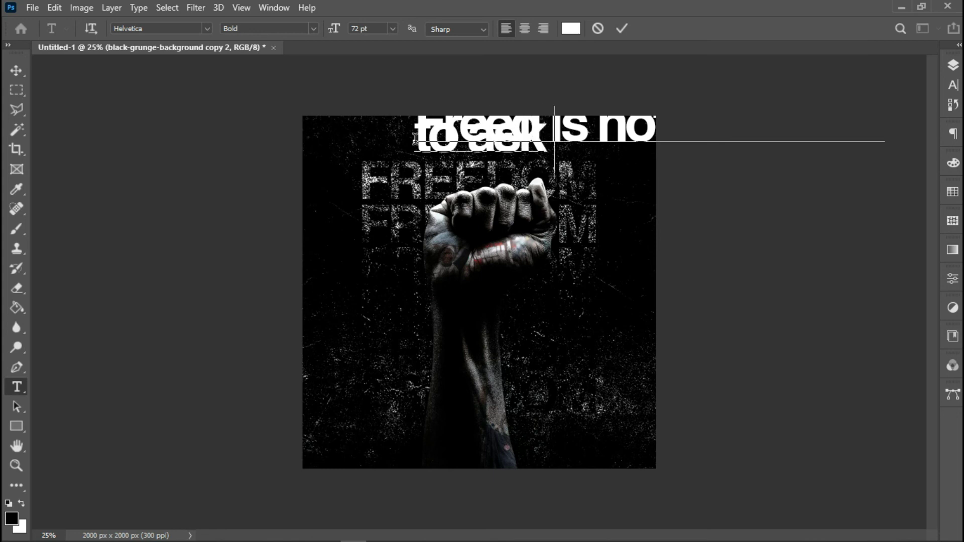
type(" ,")
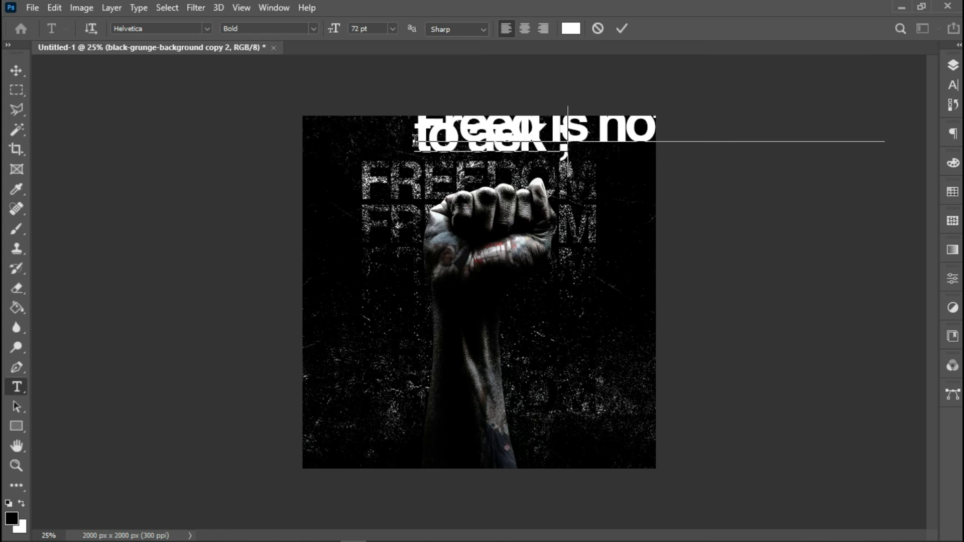
key("BackSpace")
key("BackSpace")
type("- An")
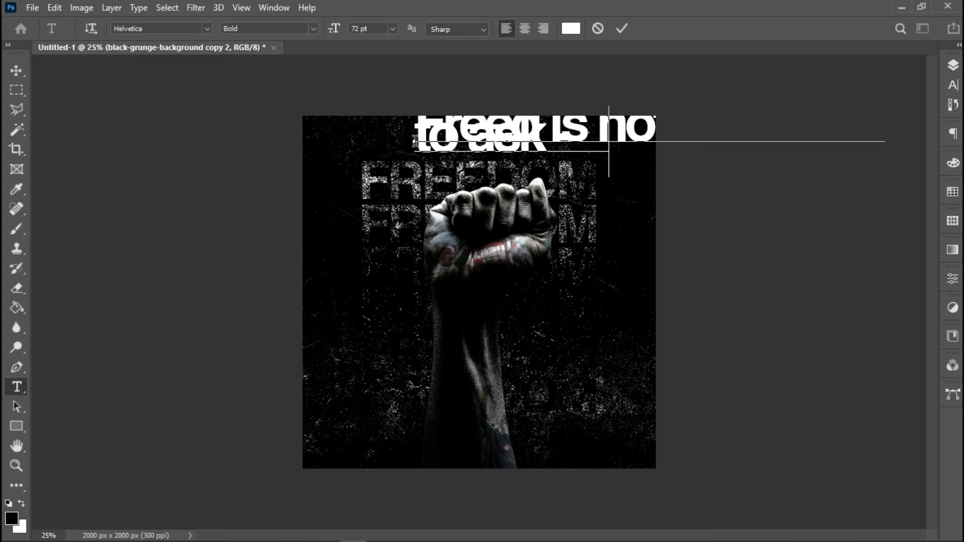
type("onymous")
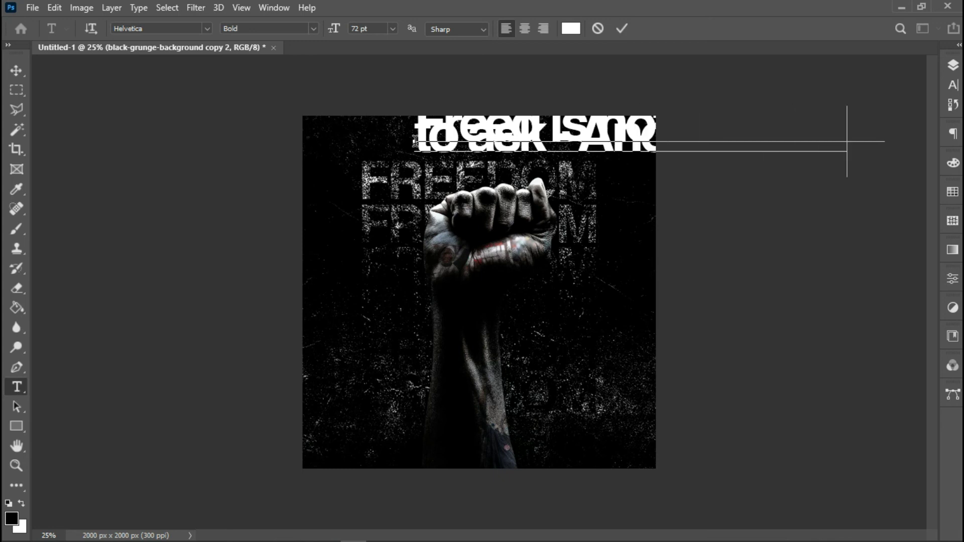
Select the whole quote and set its leading to 57 pt.
right_click(444, 137)
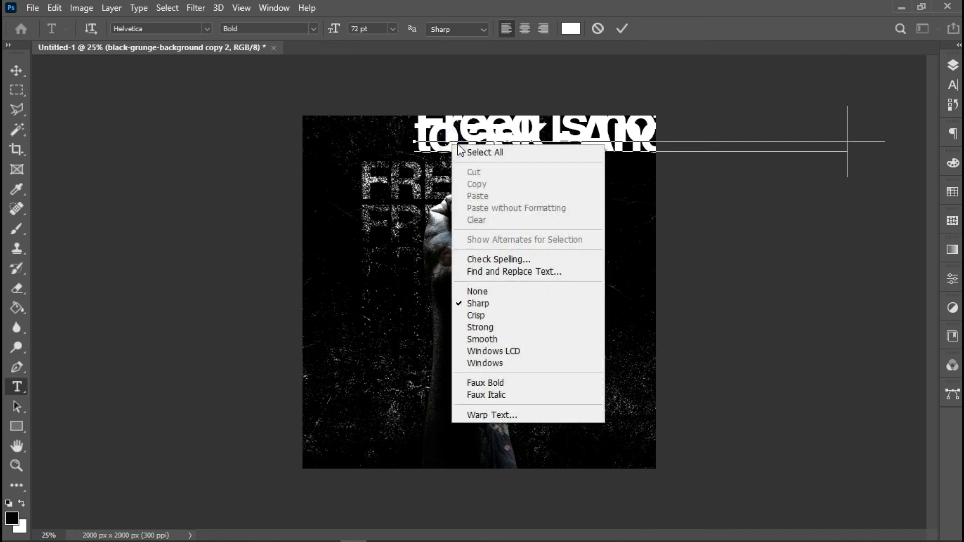
left_click(486, 149)
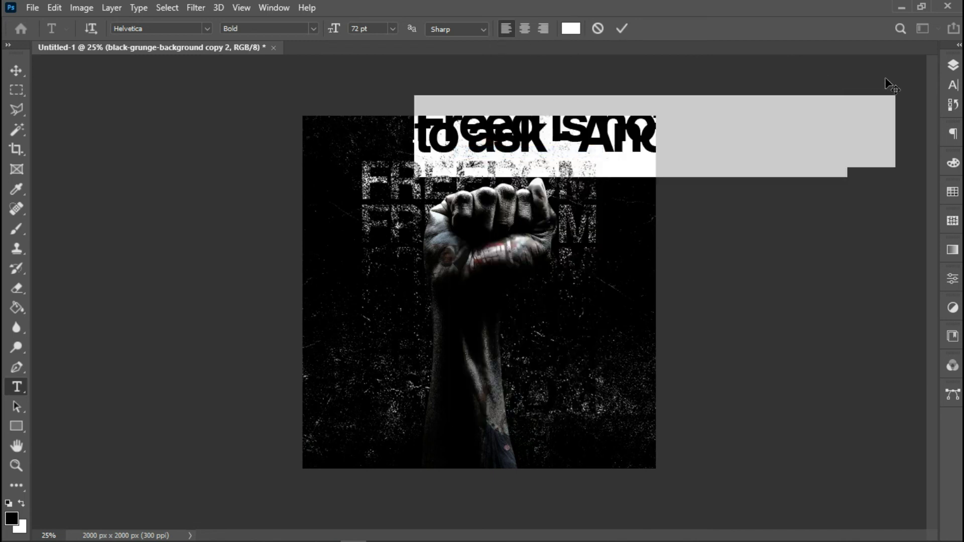
left_click(952, 85)
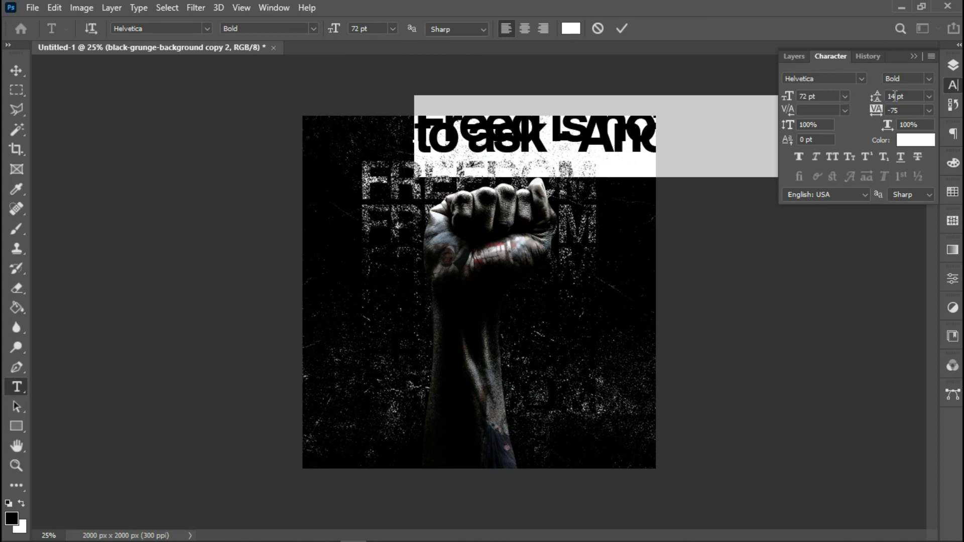
left_click(929, 96)
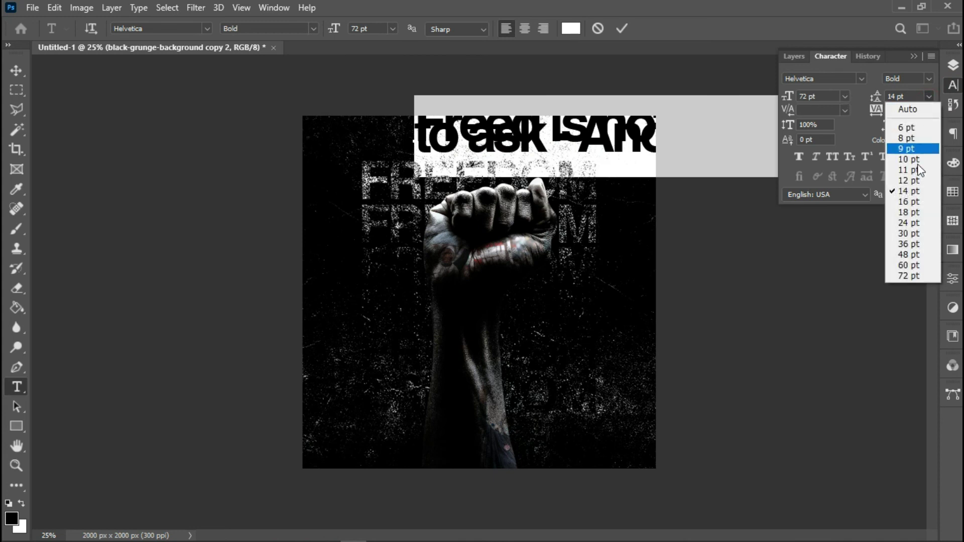
left_click(912, 222)
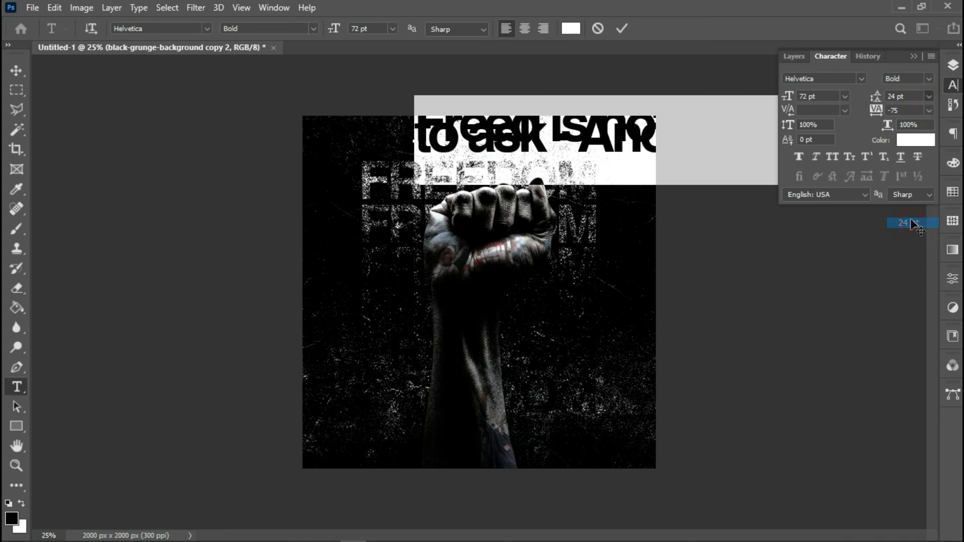
left_click(929, 96)
left_click(913, 265)
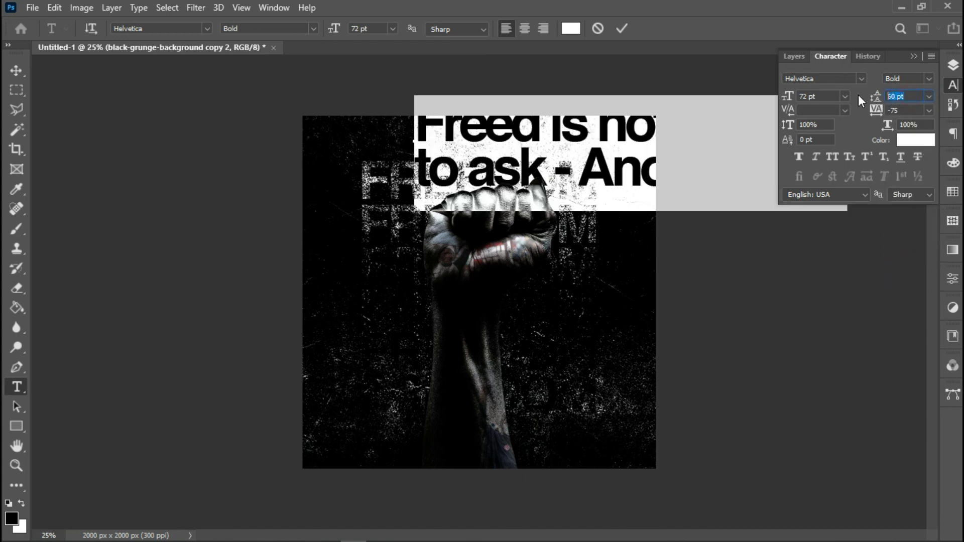
type("57")
key("Return")
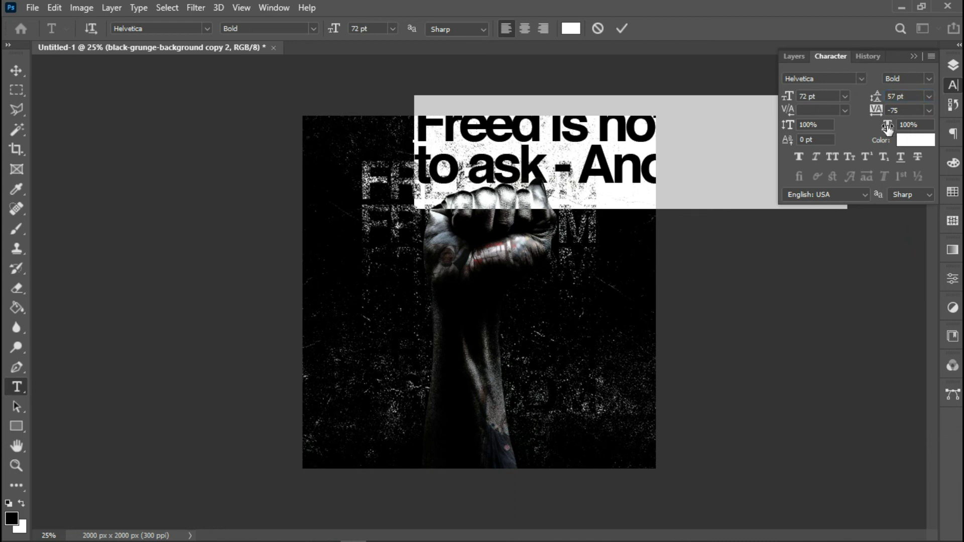
Centre-align the quote and set its Helvetica style to Oblique.
left_click(527, 28)
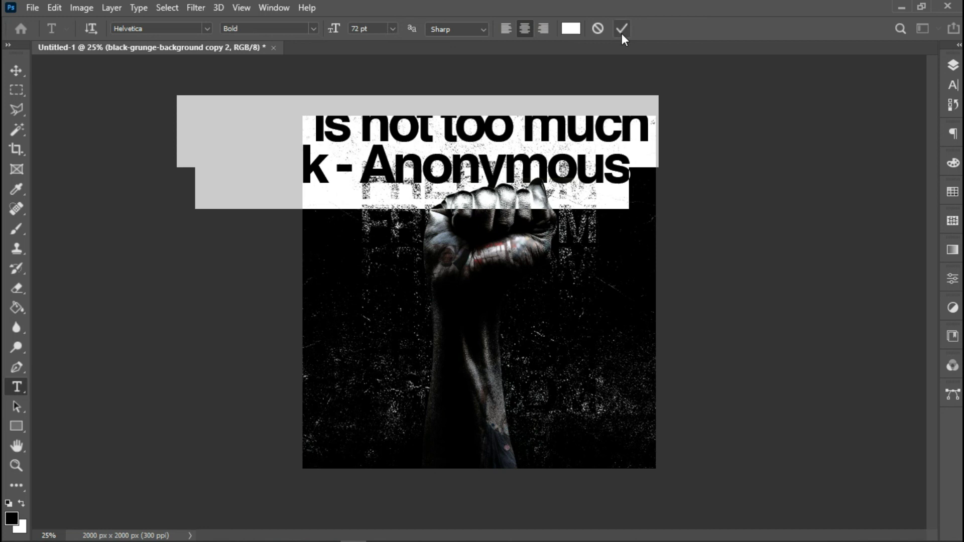
left_click(315, 28)
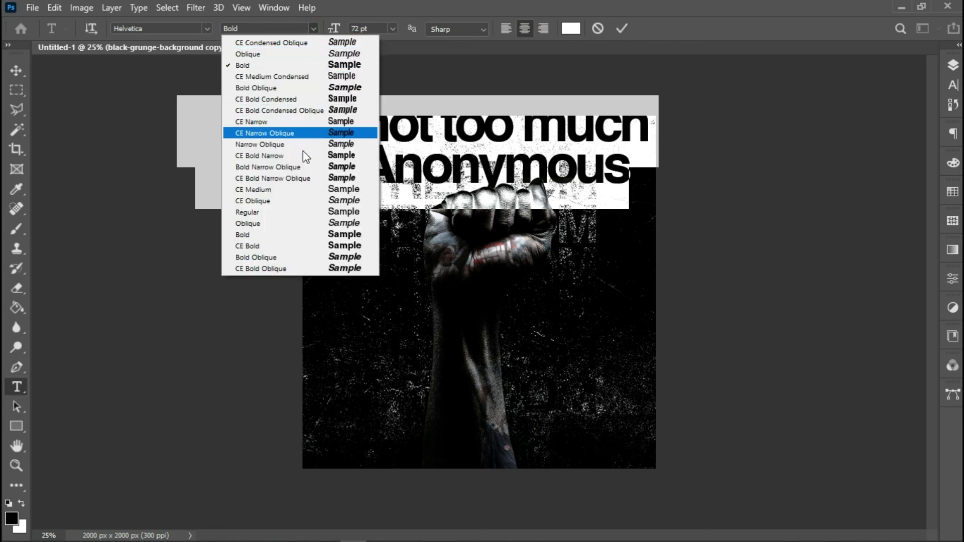
left_click(292, 223)
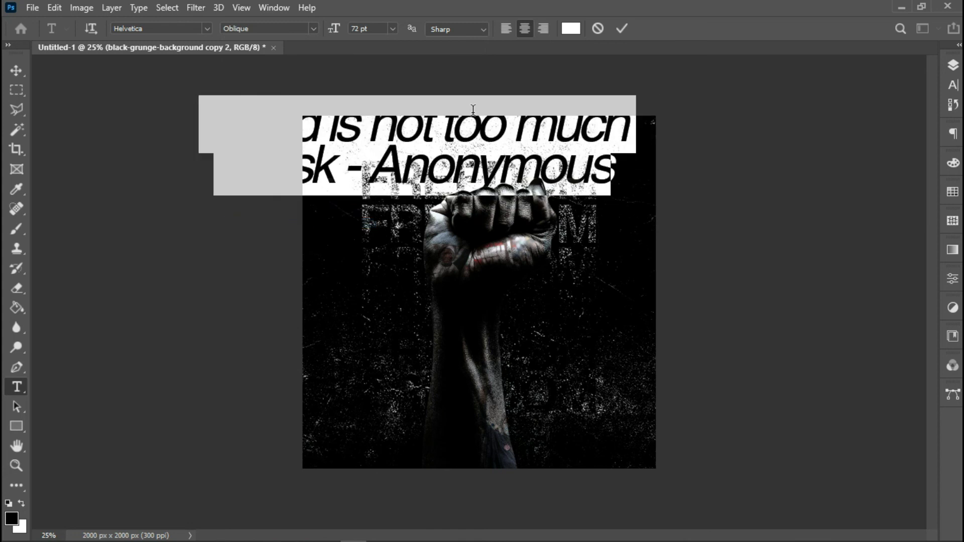
left_click(623, 29)
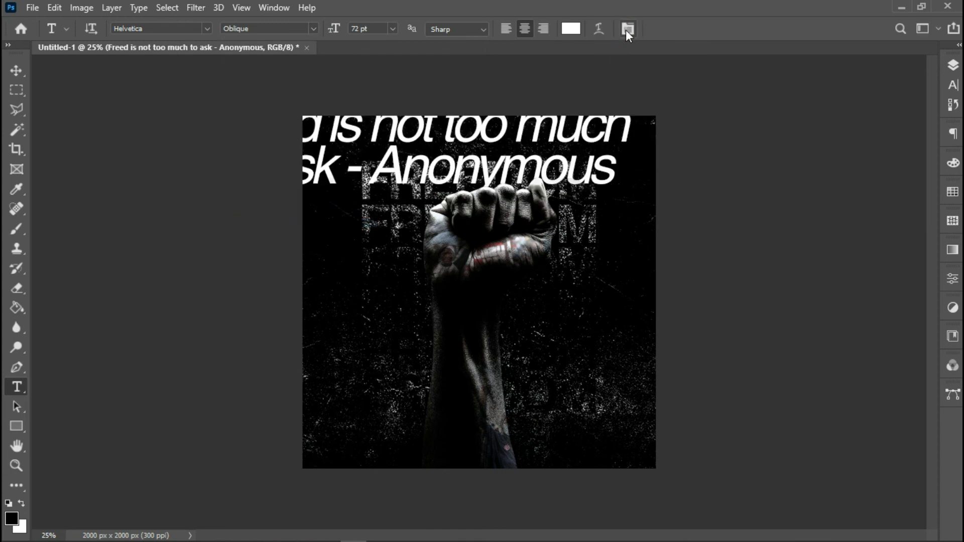
Scale the quote down to 27.30% so it fits above the first FREEDOM line.
key("ctrl+t")
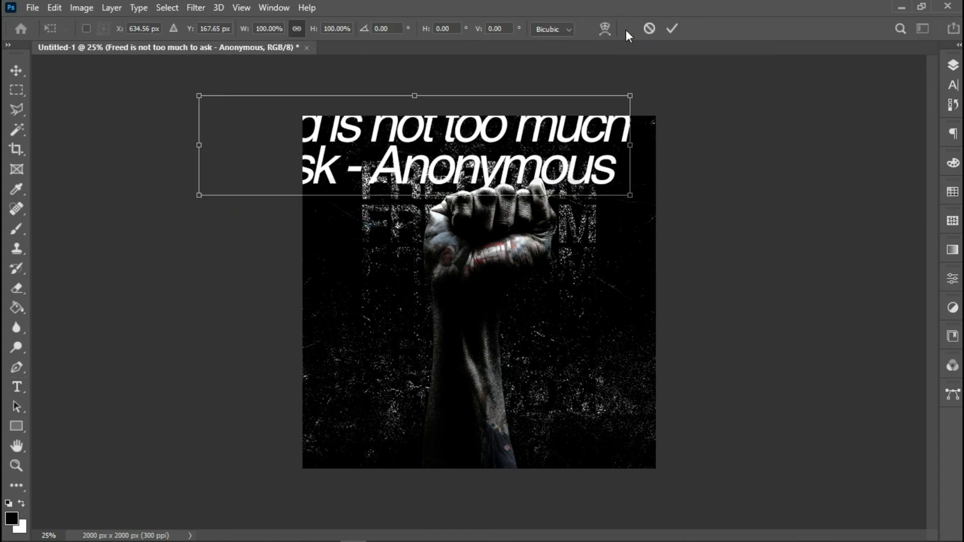
left_click_drag(199, 96, 356, 131)
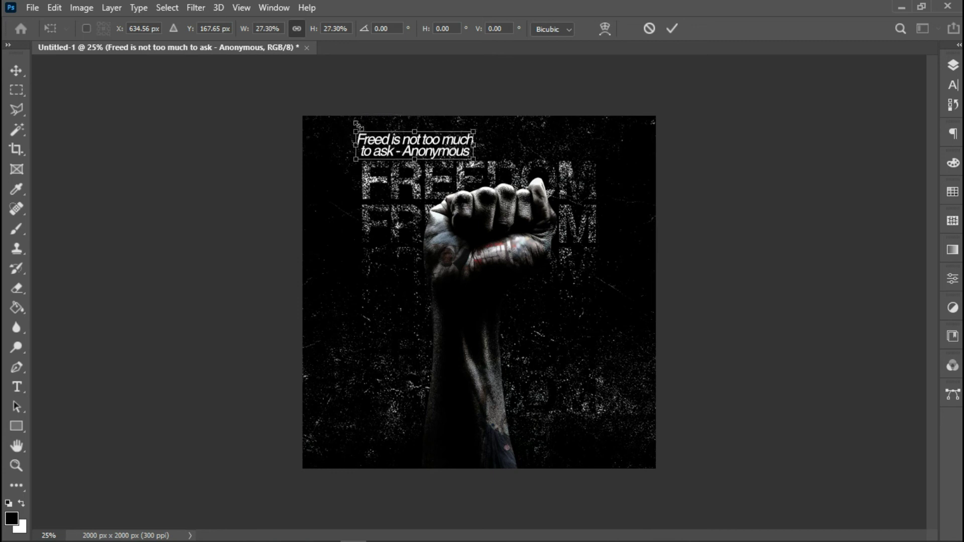
left_click(671, 29)
Correct the quote's first word from "Freed" to "Freedom".
left_click(391, 142)
type("om")
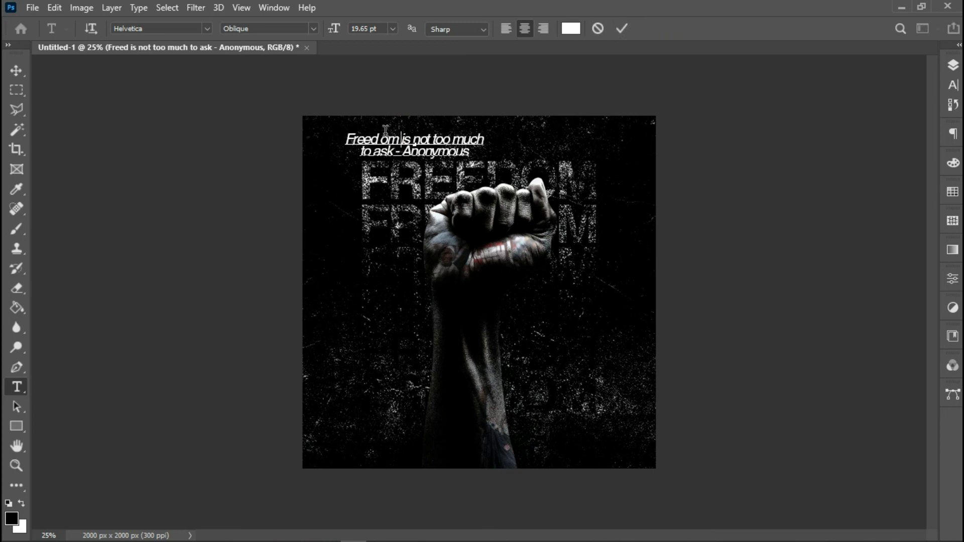
left_click(383, 134)
key("BackSpace")
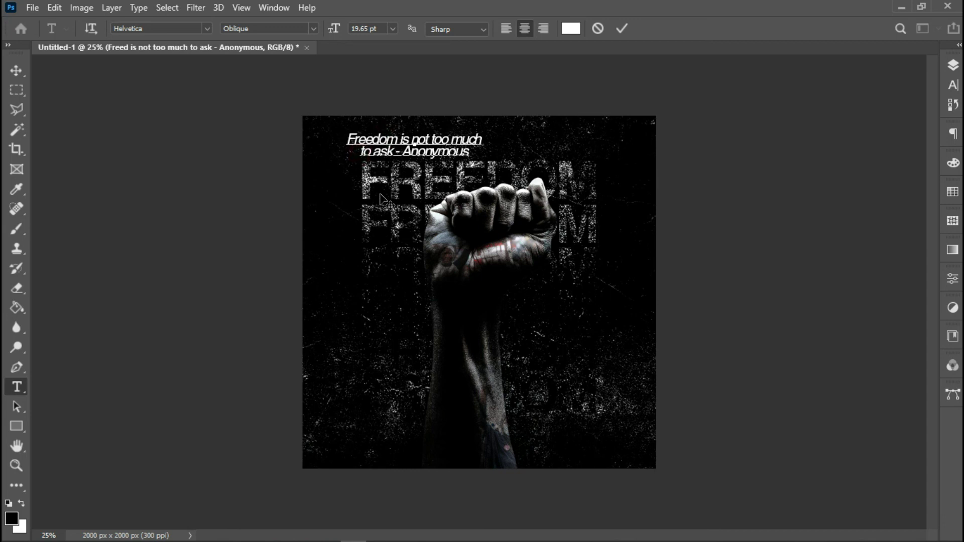
Join the quote's two lines into a single line and centre it horizontally on the canvas.
key("BackSpace")
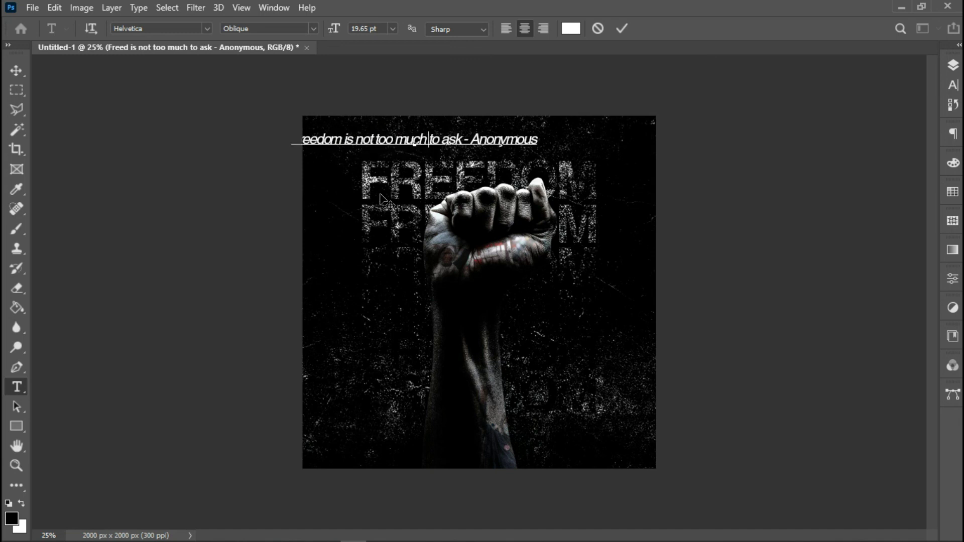
left_click(621, 31)
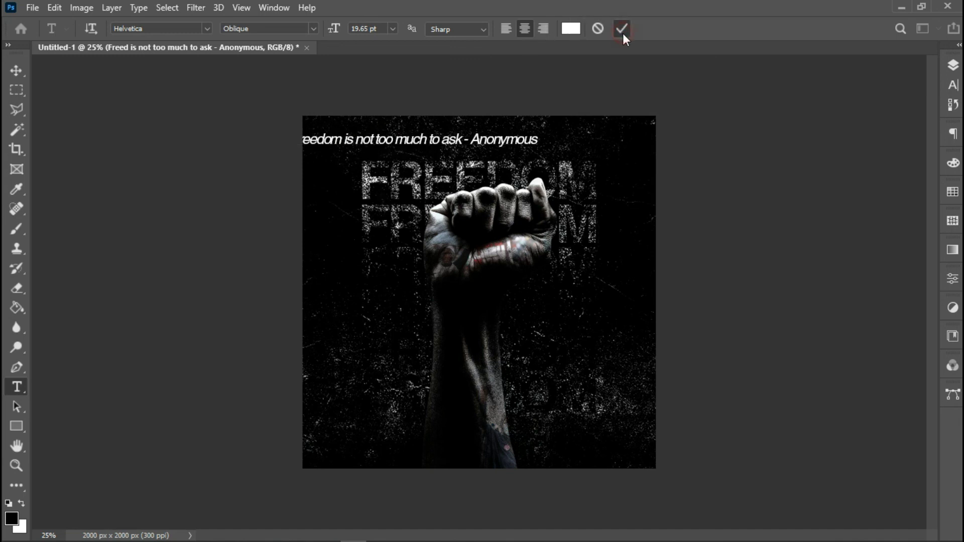
key("ctrl+a")
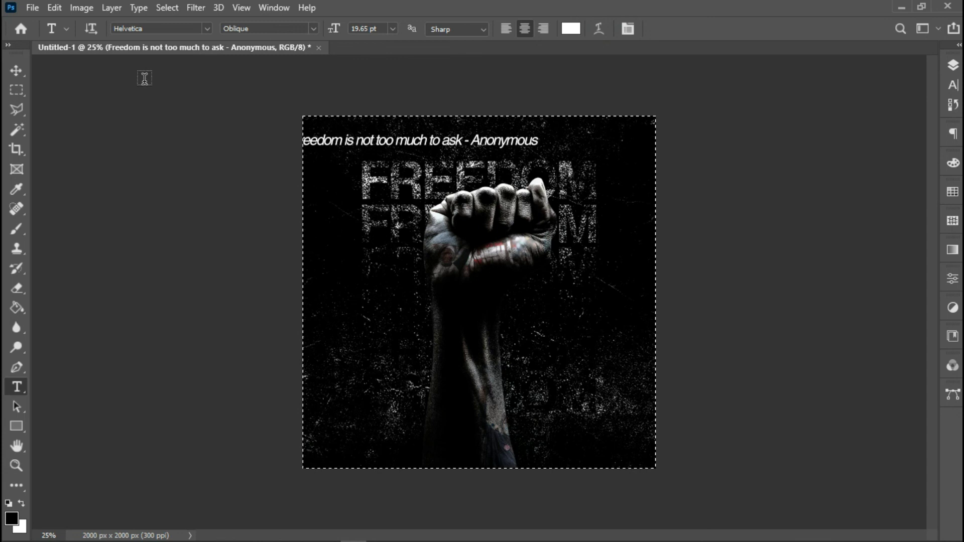
left_click(17, 72)
left_click(217, 29)
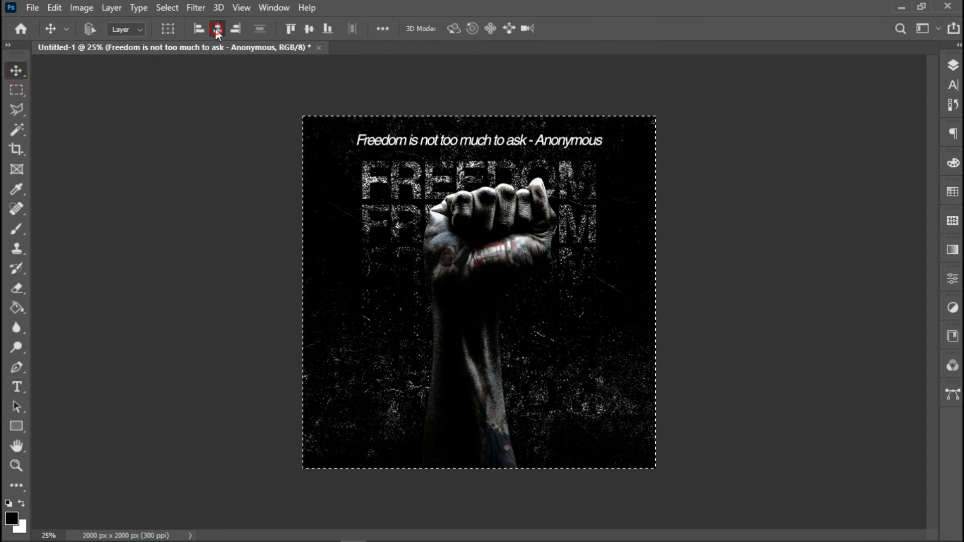
key("ctrl+d")
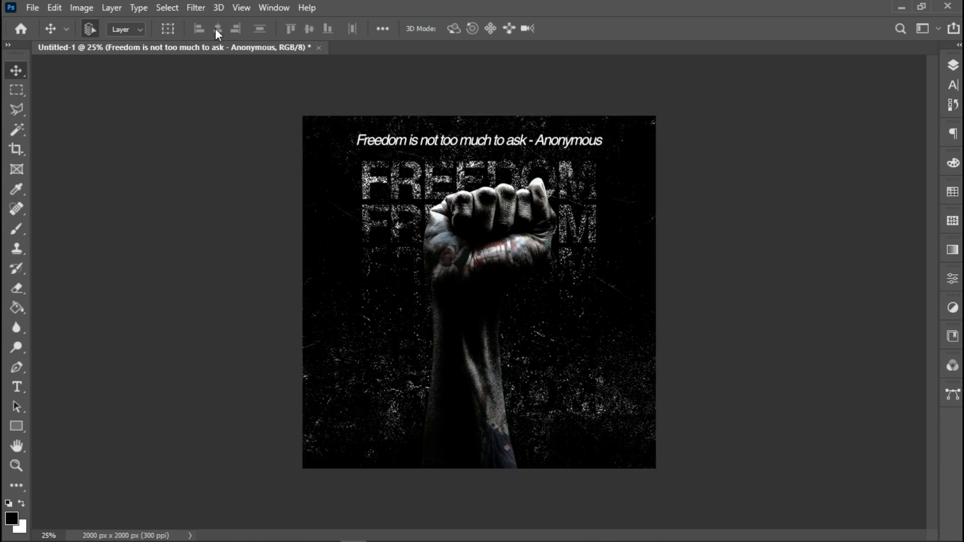
Scale the quote down to 71.73% and move it down to Y 187.24 px, just above the first FREEDOM line.
key("ctrl+t")
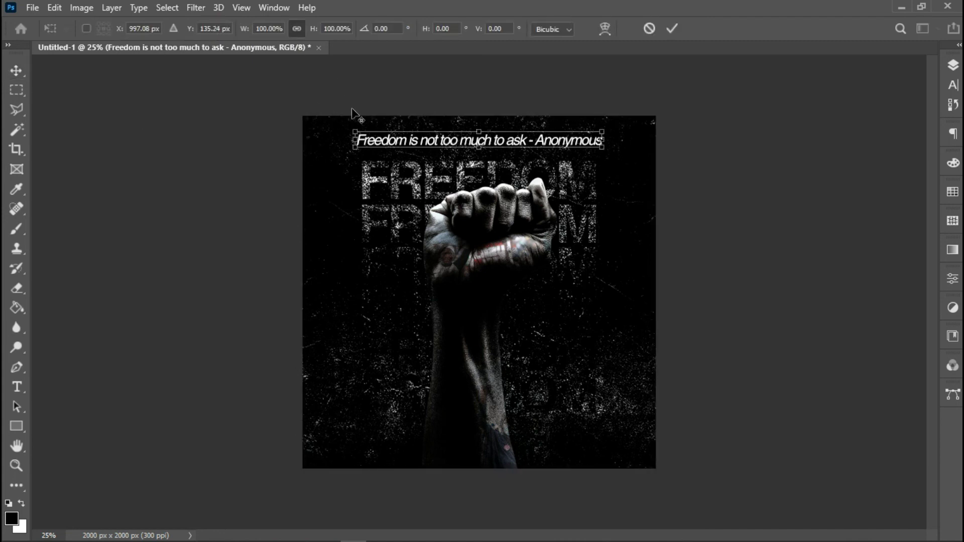
left_click_drag(356, 127, 390, 133)
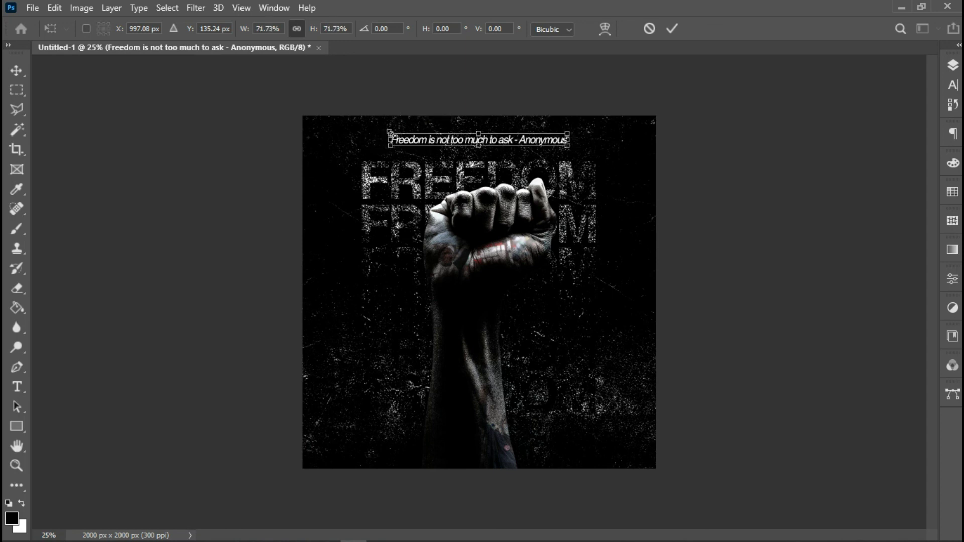
key("shift+Down")
key("shift+Down")
key("shift+Down")
key("shift+Down")
key("shift+Down")
key("shift+Down")
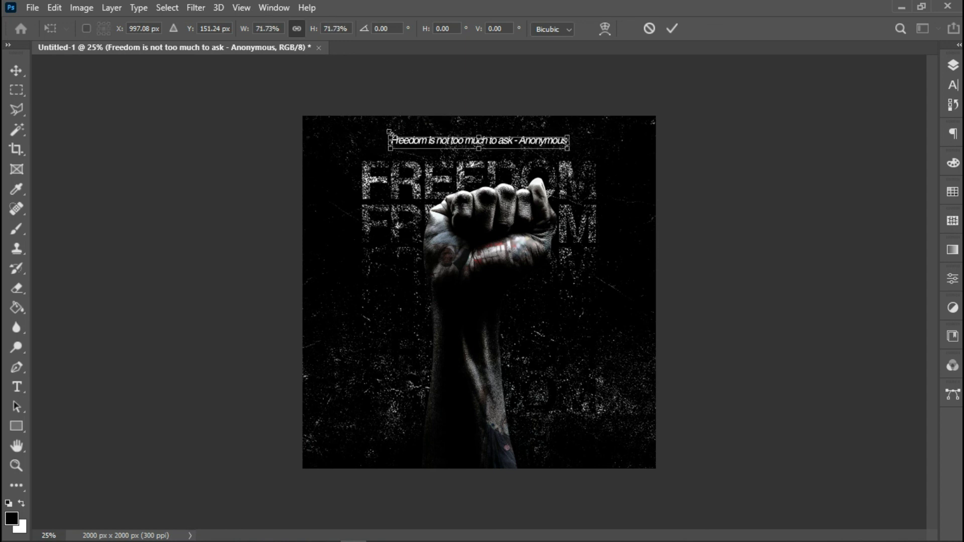
key("Down")
key("Down")
key("Down")
key("Down")
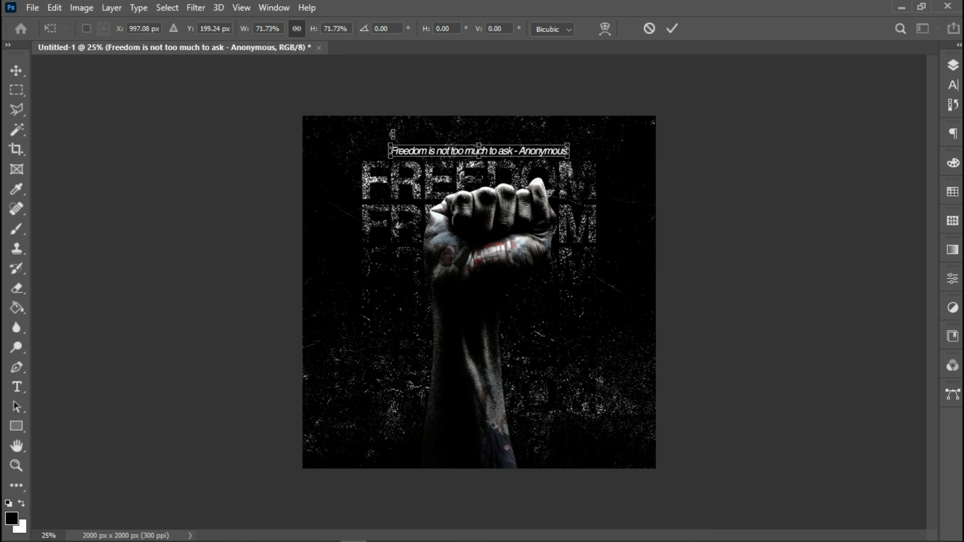
key("shift+Up")
key("Up")
key("Up")
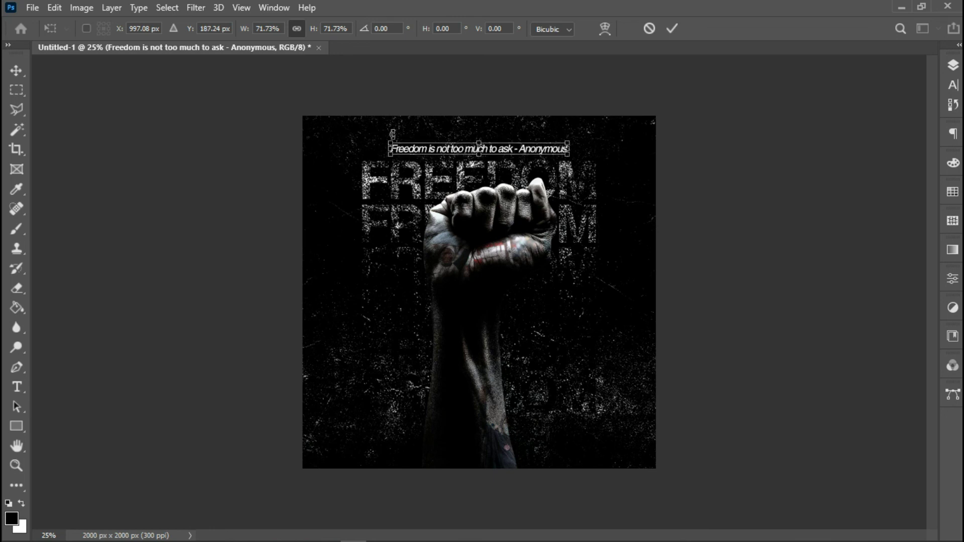
key("Return")
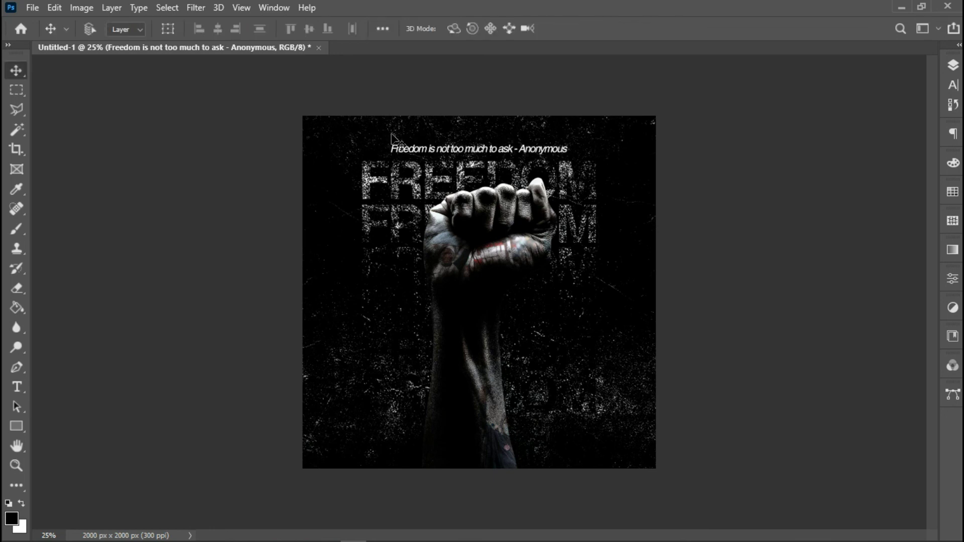